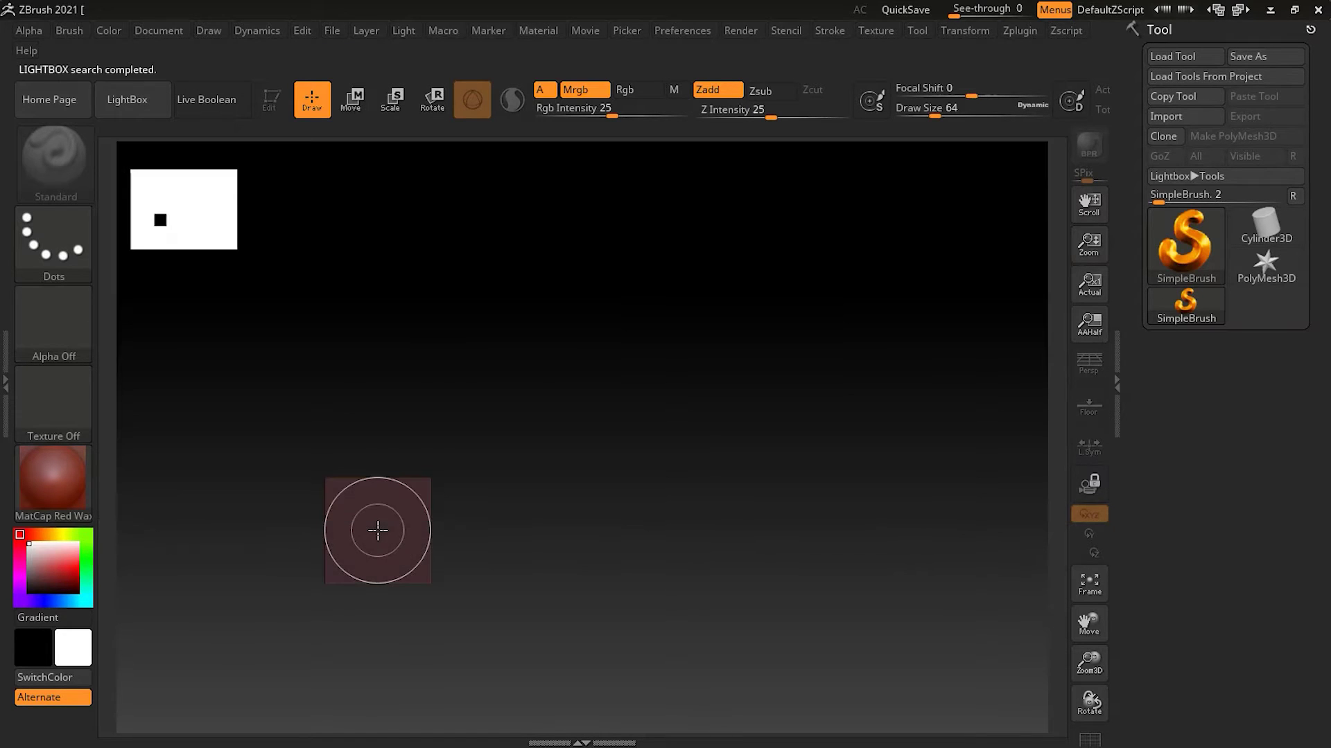
Choose the ZSphere from the 3D meshes as the active tool
key(ctrl)
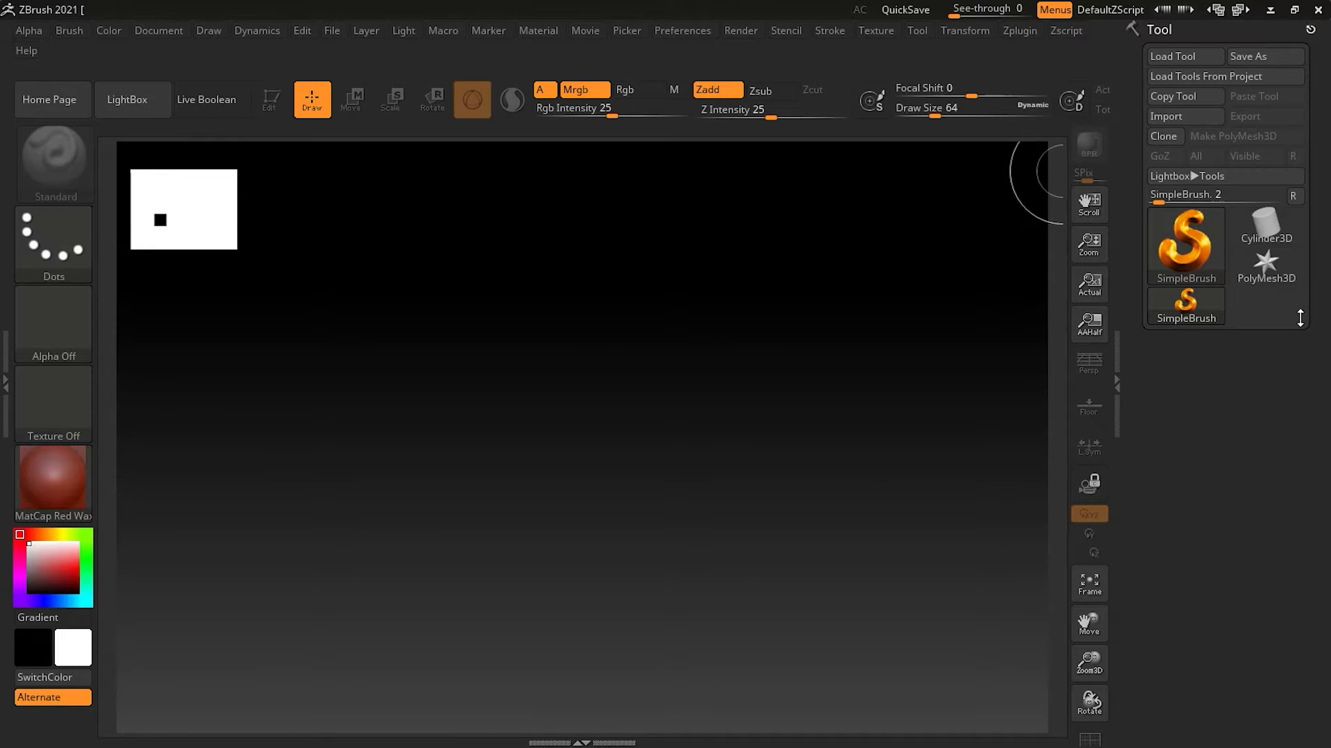
mouse_move(1275, 222)
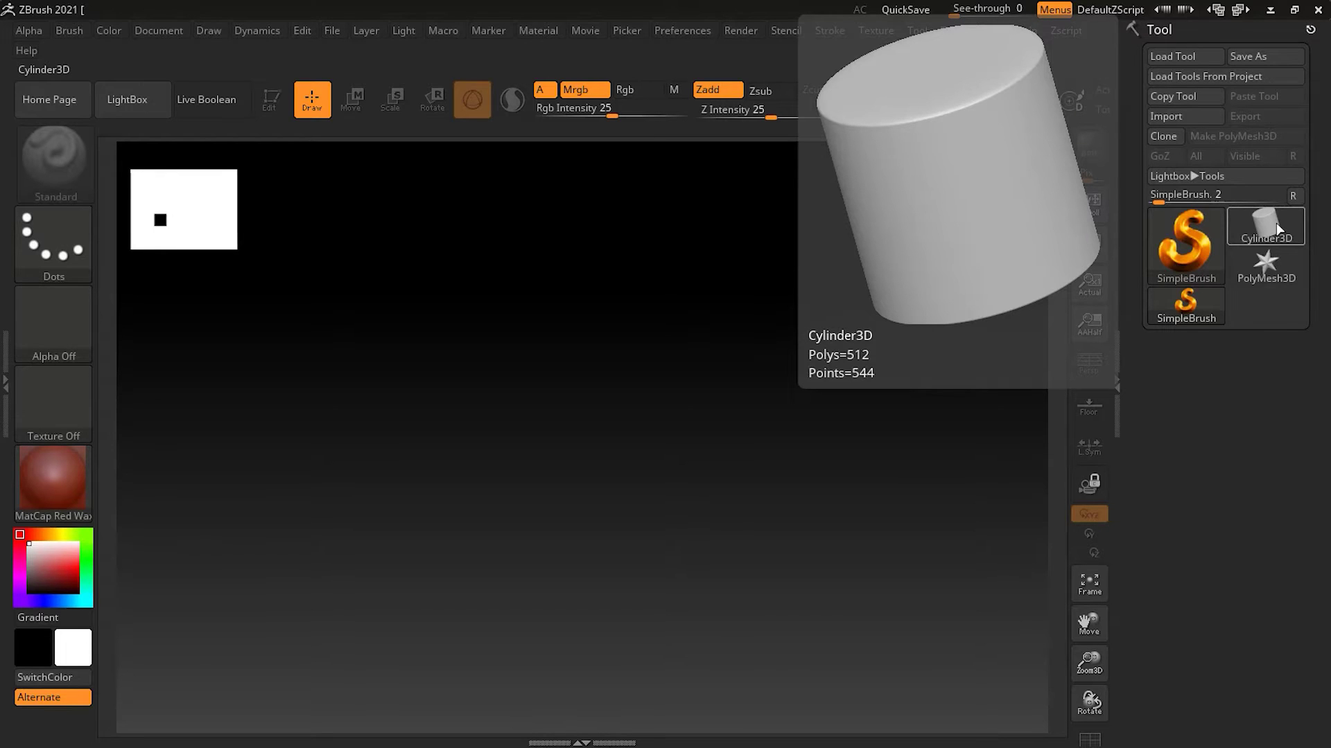
click(1275, 223)
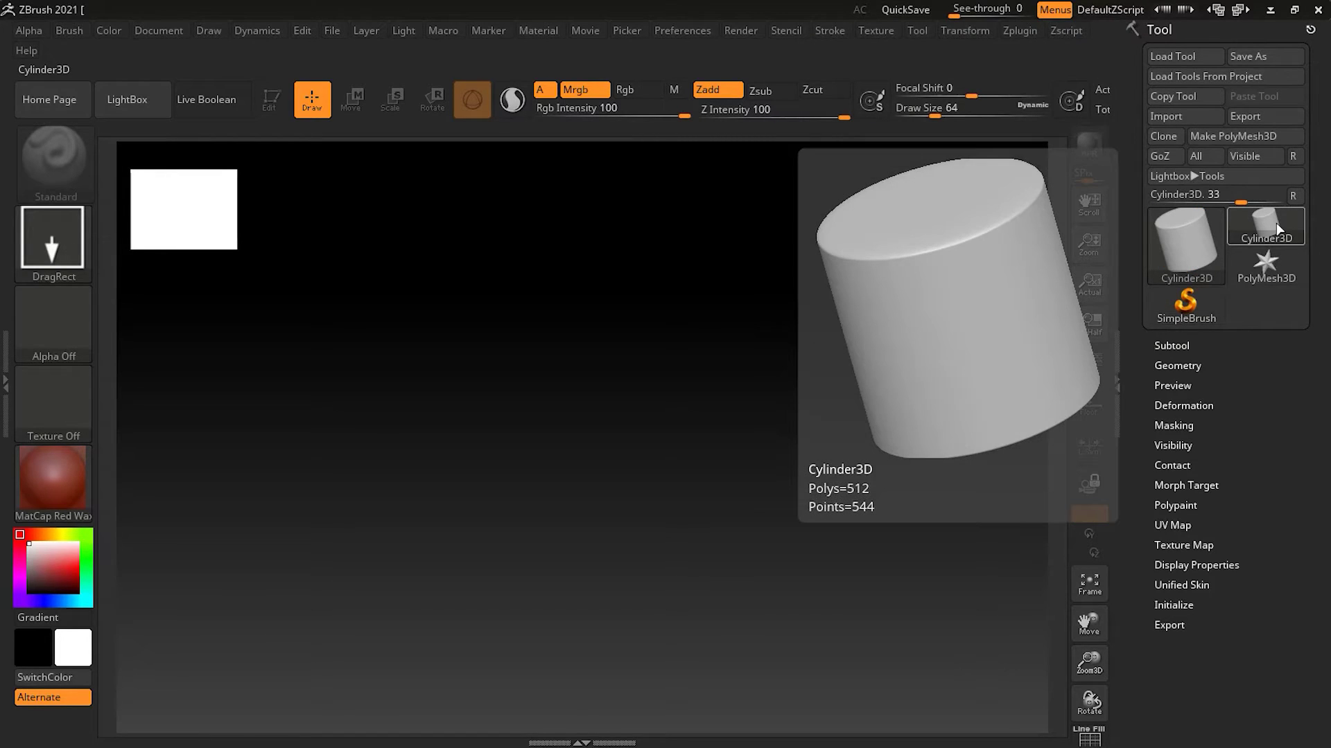
click(1274, 227)
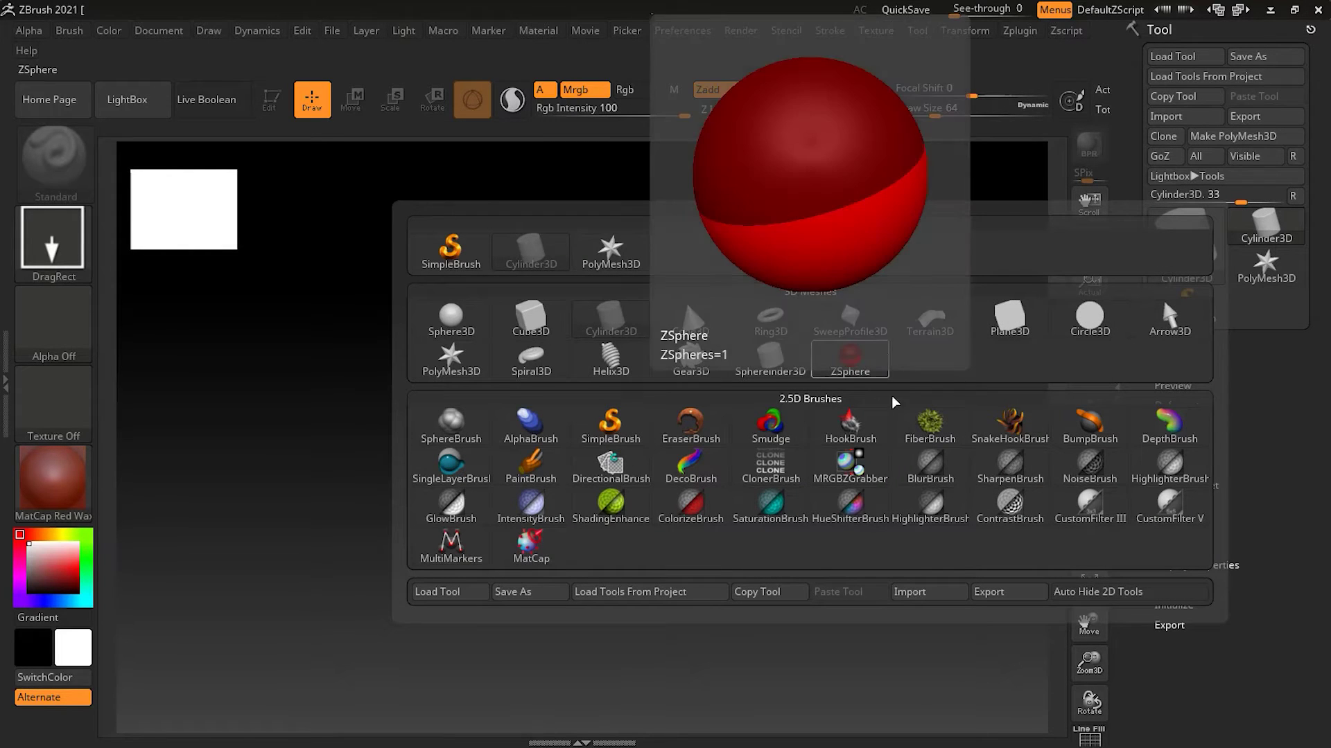
mouse_move(864, 376)
click(849, 361)
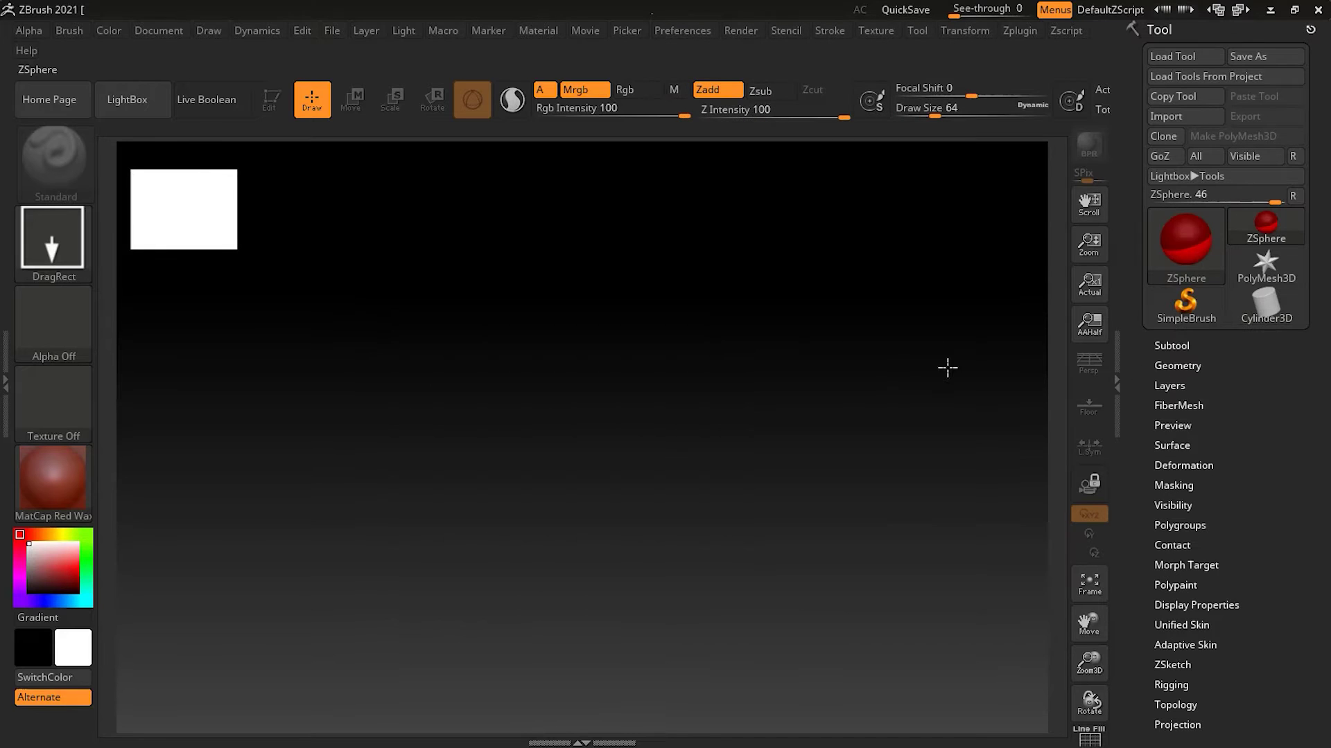
Show the subtool list, draw one ZSphere in the middle of the canvas and put it into Edit mode
click(1185, 344)
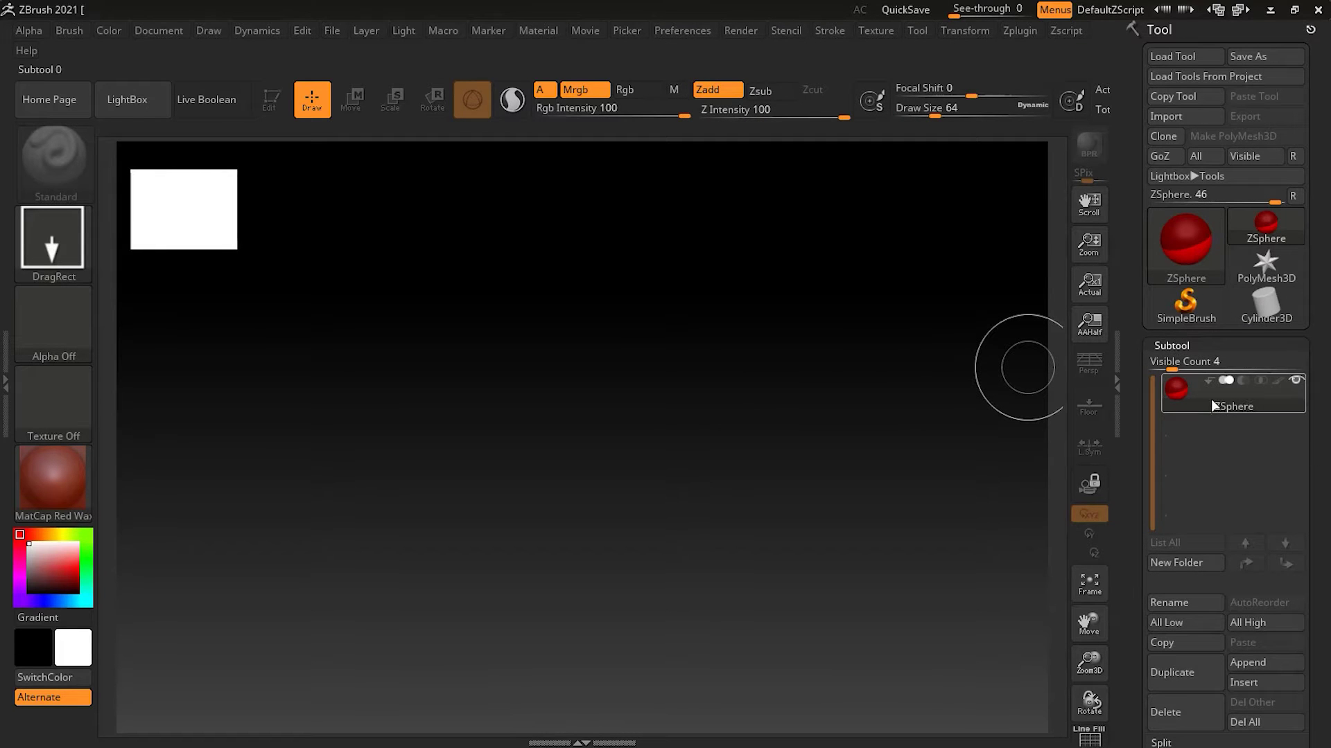
mouse_move(1231, 401)
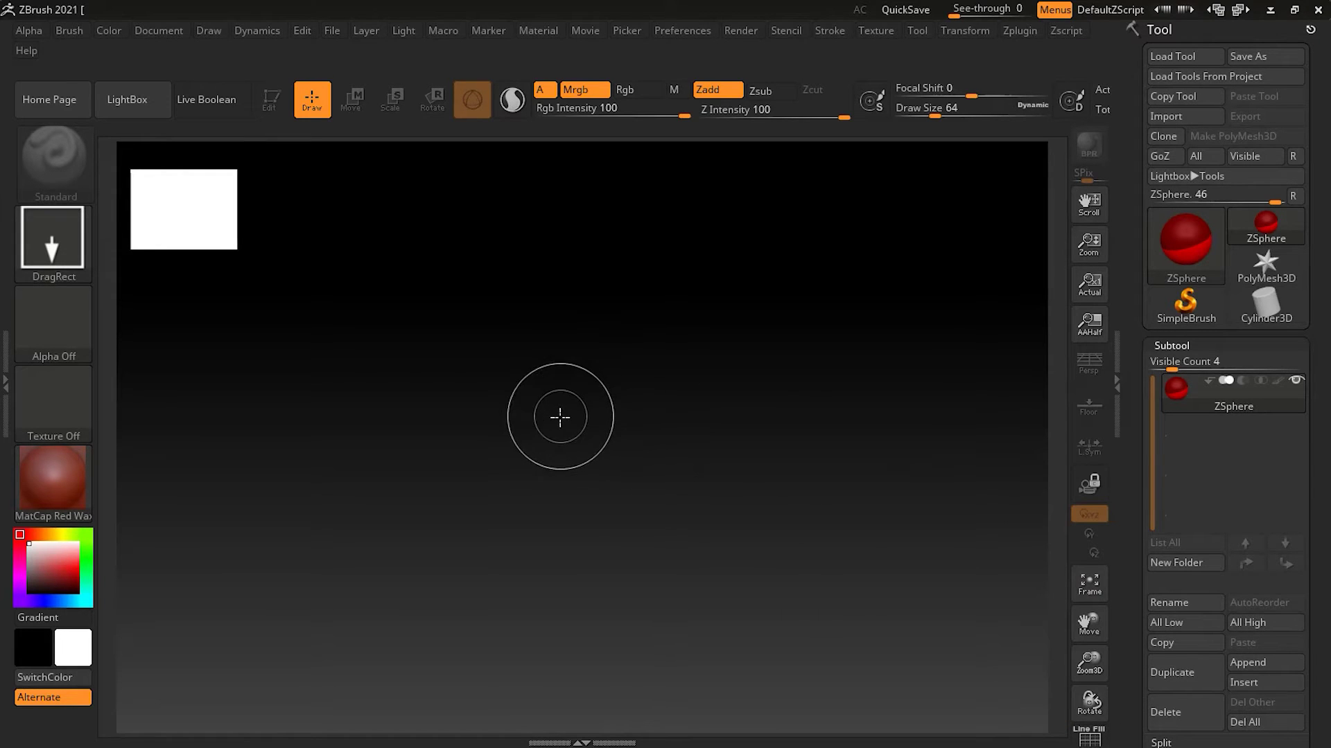
mouse_move(576, 420)
mouse_down()
mouse_move(585, 554)
mouse_move(585, 538)
mouse_move(605, 550)
mouse_move(605, 534)
mouse_move(623, 561)
mouse_move(624, 545)
mouse_move(643, 570)
mouse_move(659, 555)
mouse_move(674, 578)
mouse_move(671, 564)
mouse_up()
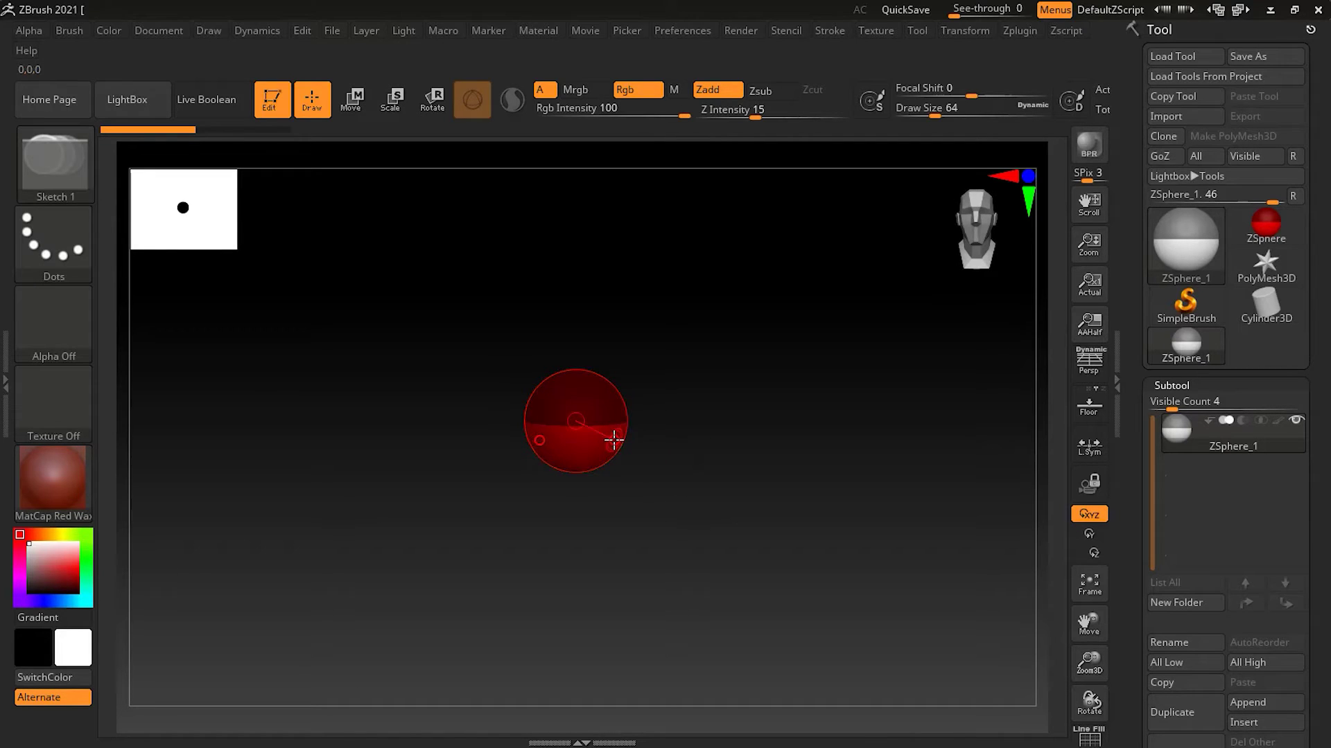
drag(665, 436, 648, 445)
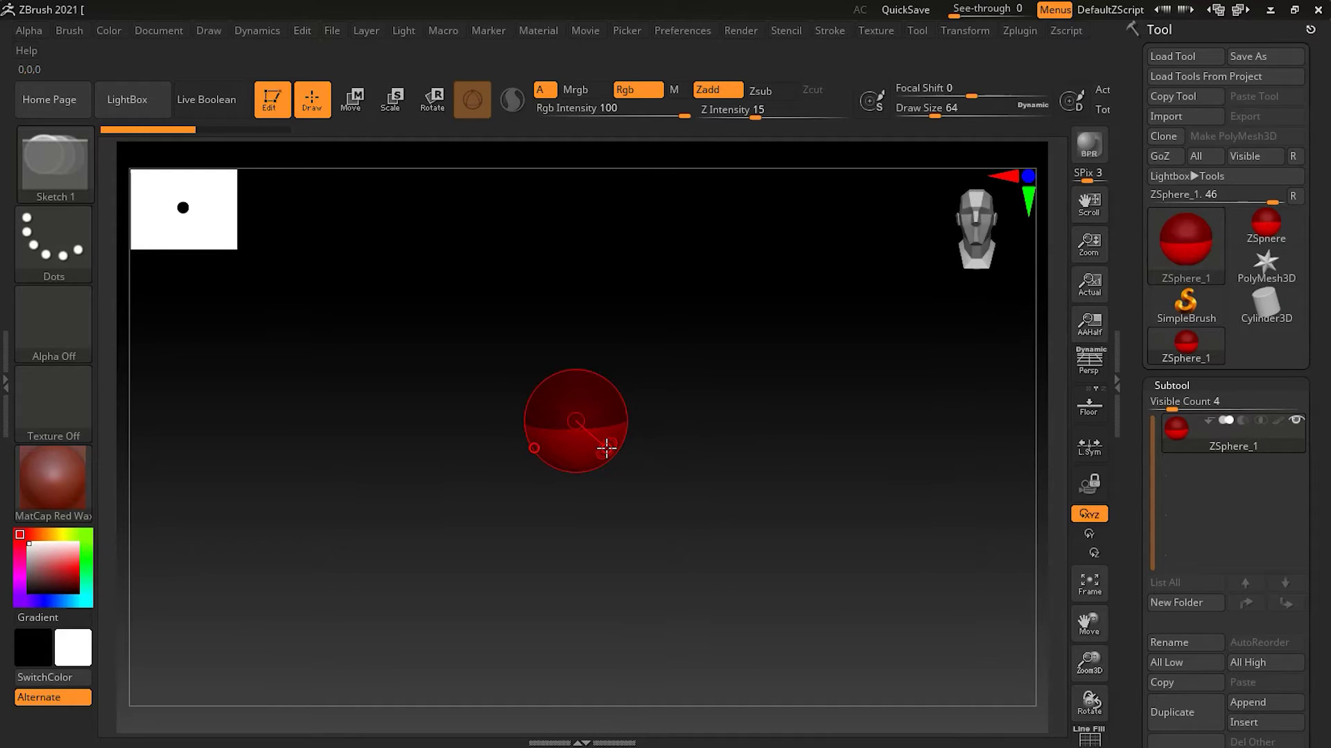
Increase the draw size to 124 for working on the ZSphere
key(bracketright)
key(bracketright)
key(bracketright)
key(bracketright)
key(bracketright)
key(bracketright)
key(bracketright)
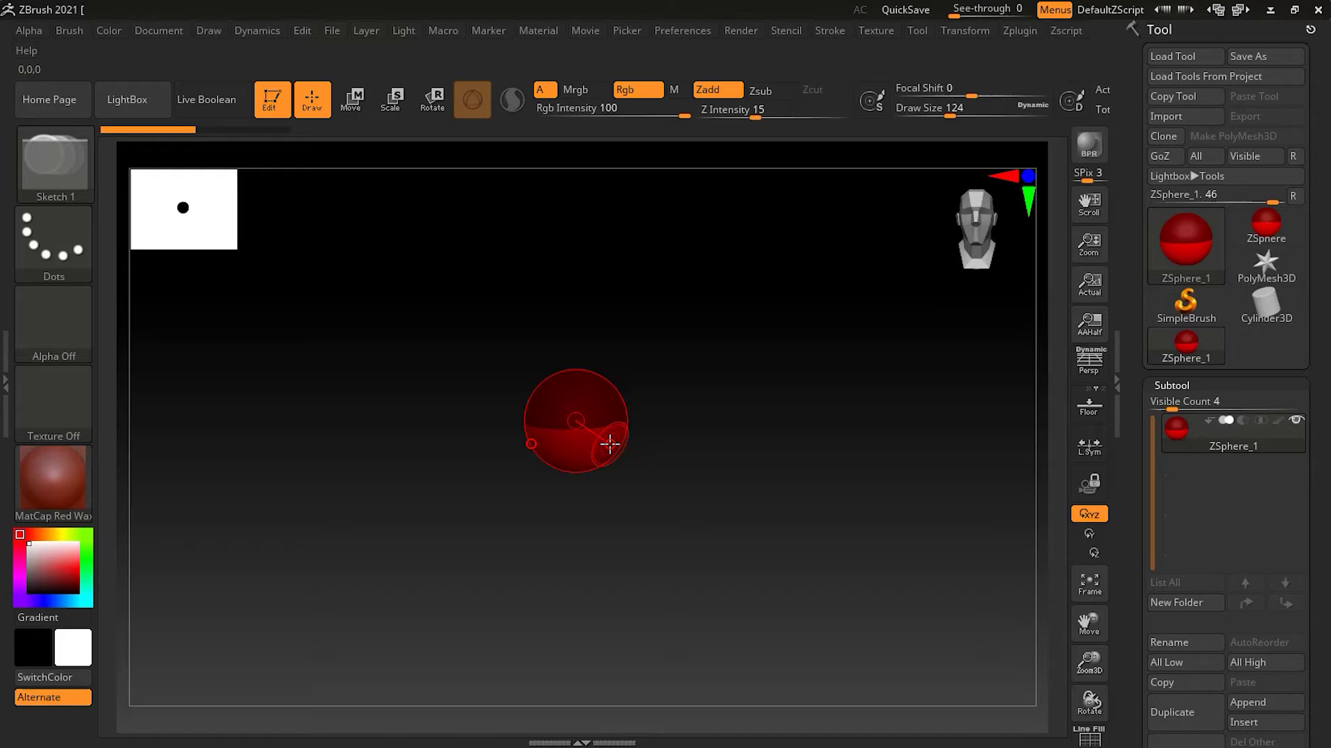
alt+drag(649, 441, 746, 413)
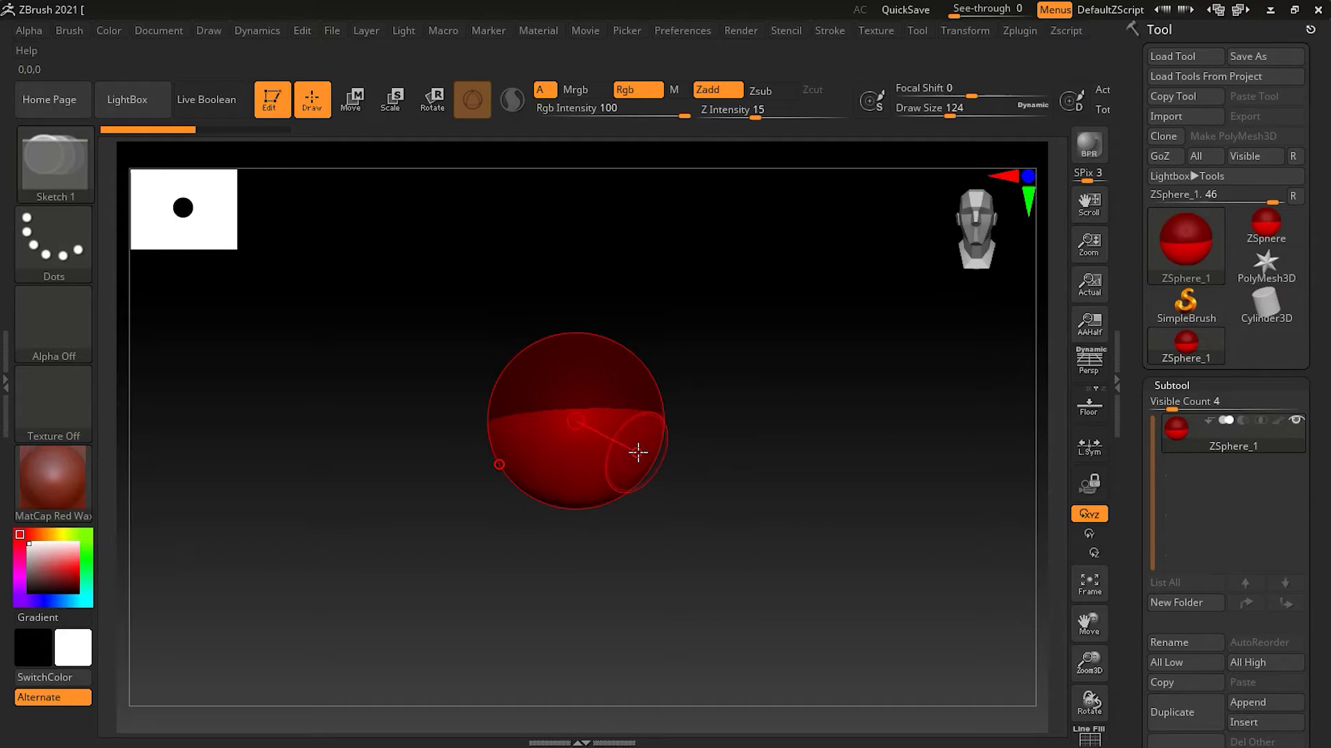
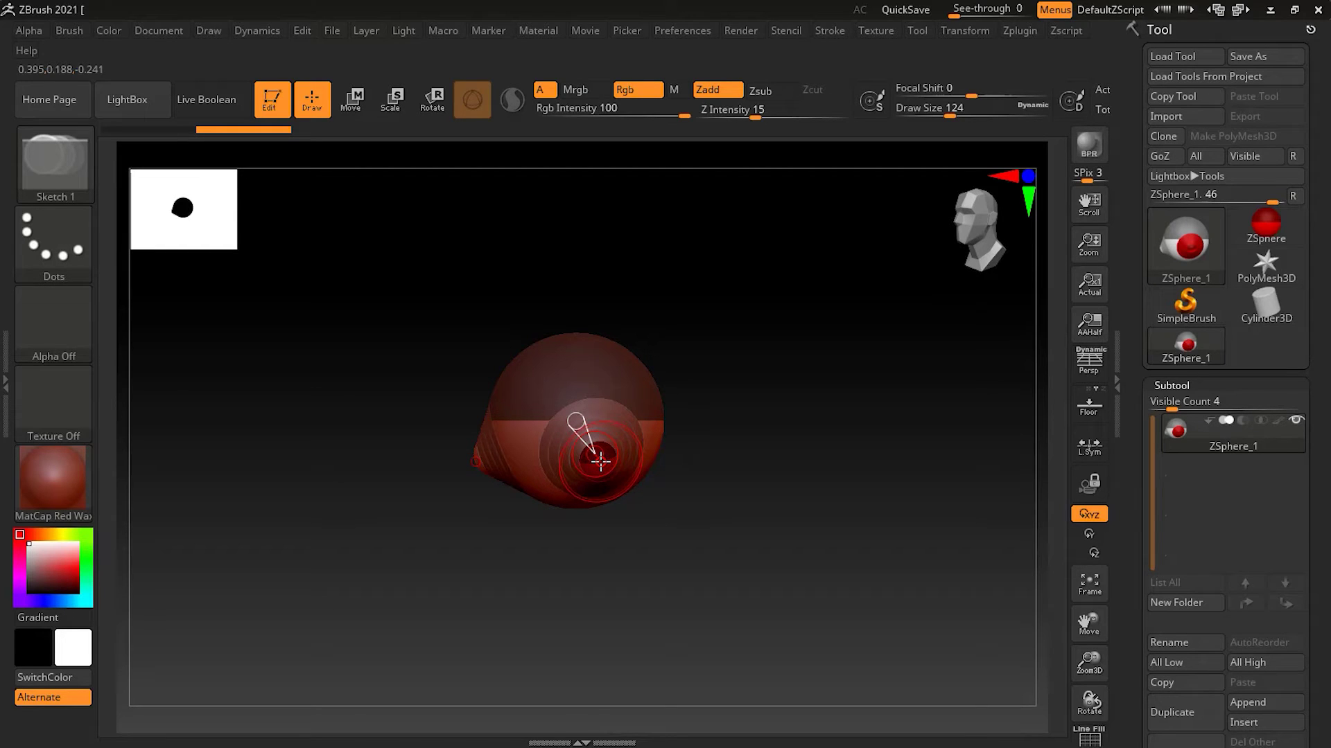
Add a ZSphere to the end of each mirrored hip stub and pull it down and outward to form two legs
click(601, 461)
drag(610, 463, 619, 474)
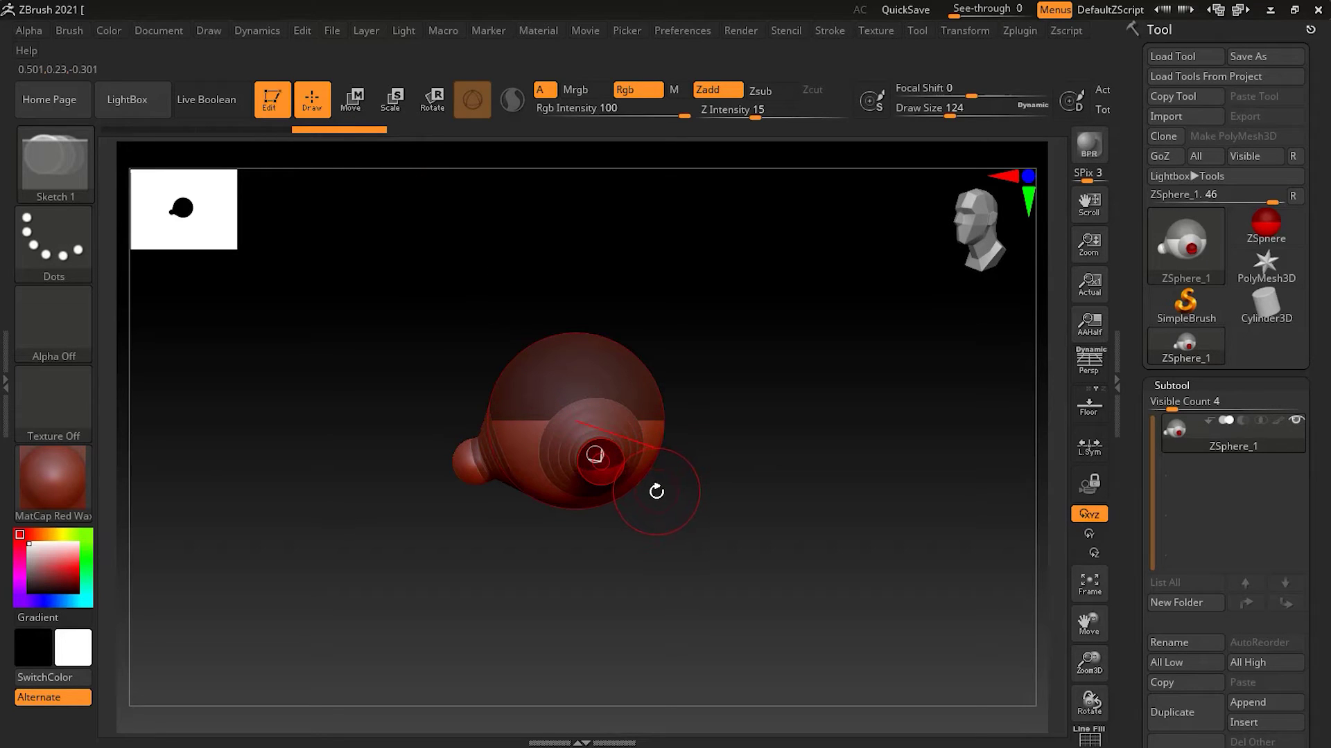
key(w)
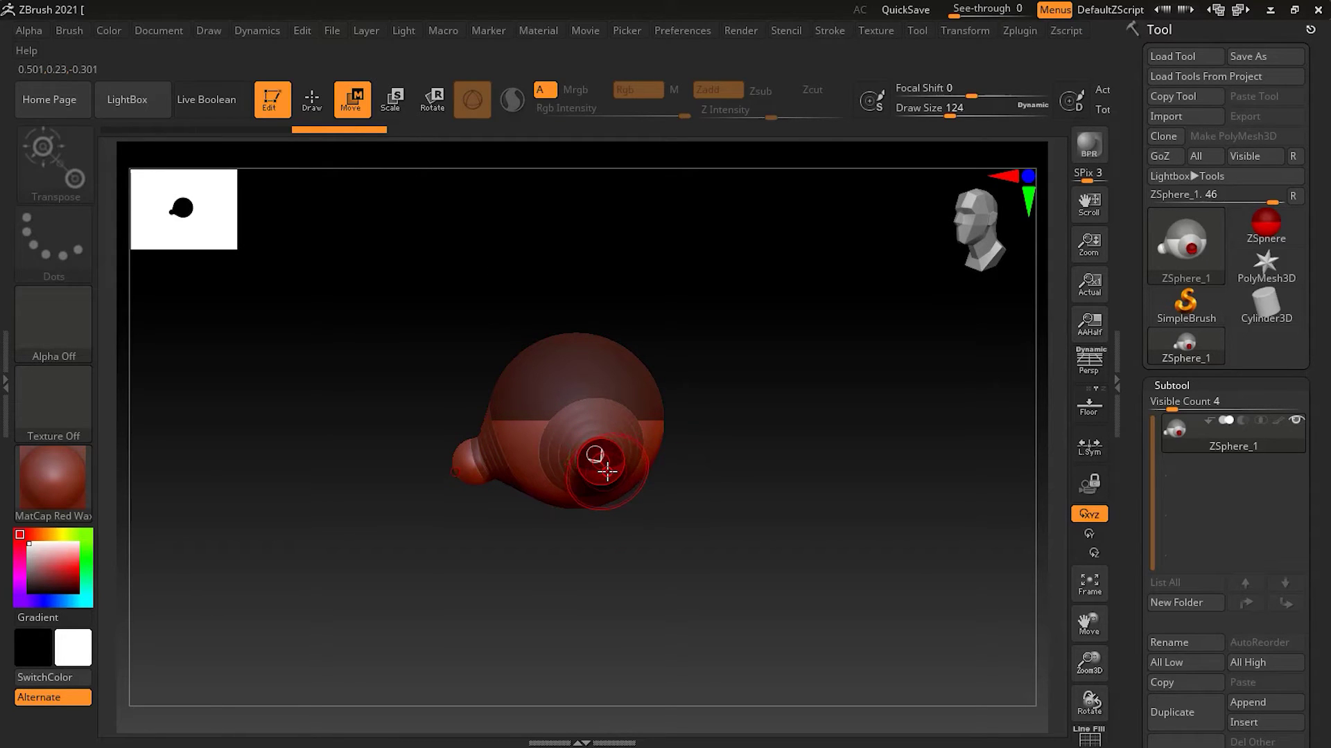
drag(608, 471, 691, 675)
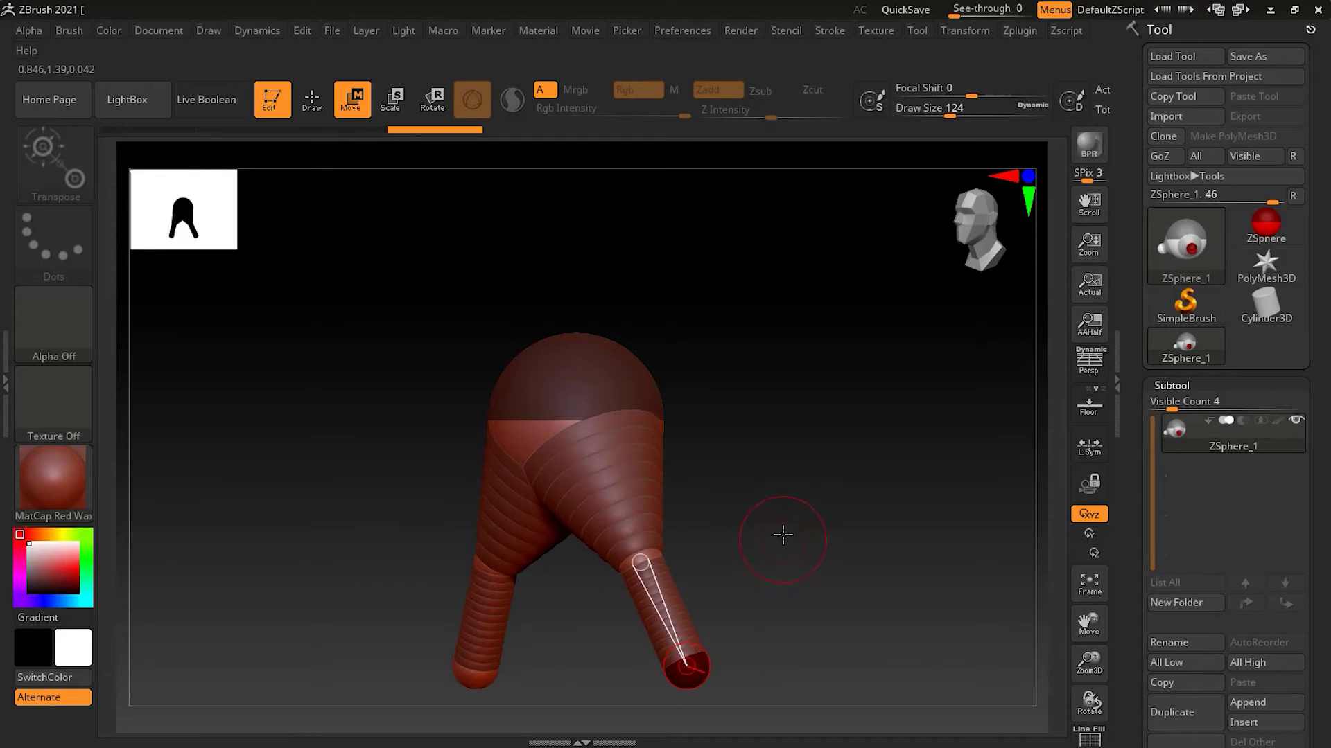
Lengthen both legs almost straight down and raise the hip joints closer to the base ZSphere
alt+drag(785, 518, 718, 523)
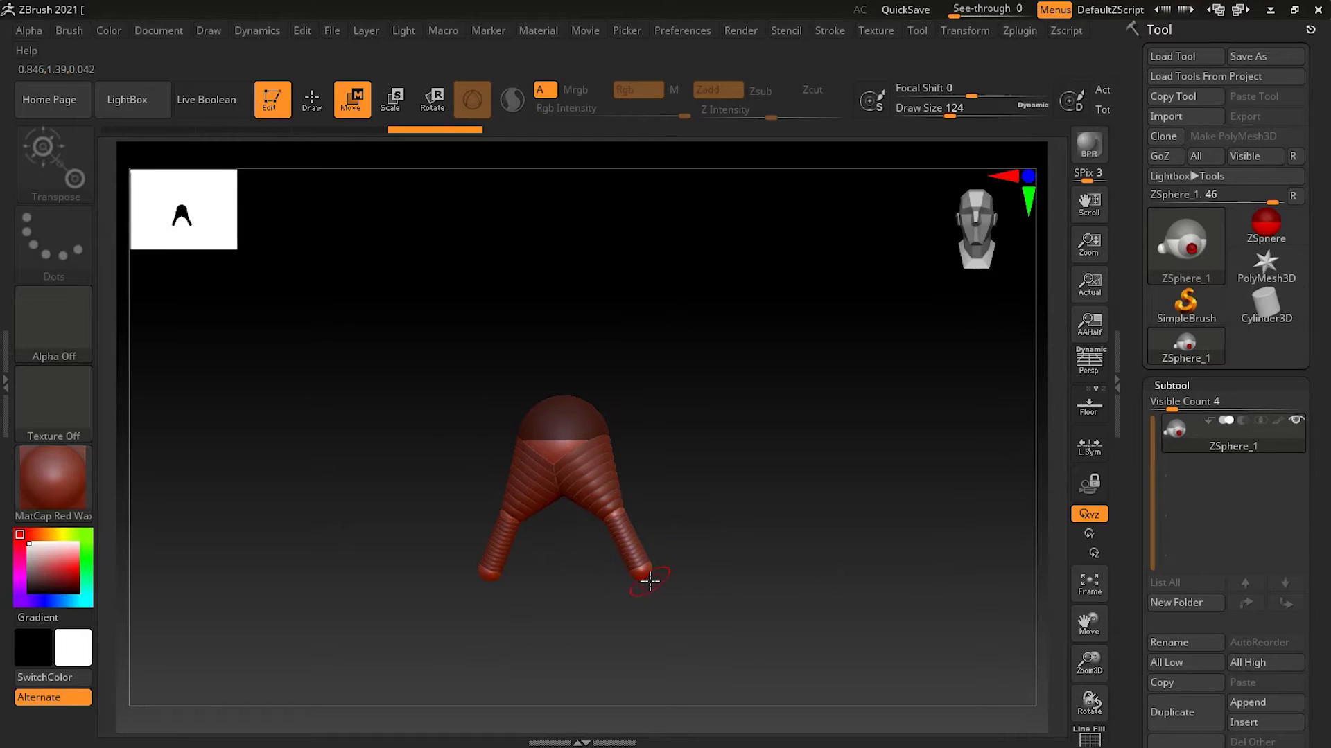
drag(647, 573, 745, 551)
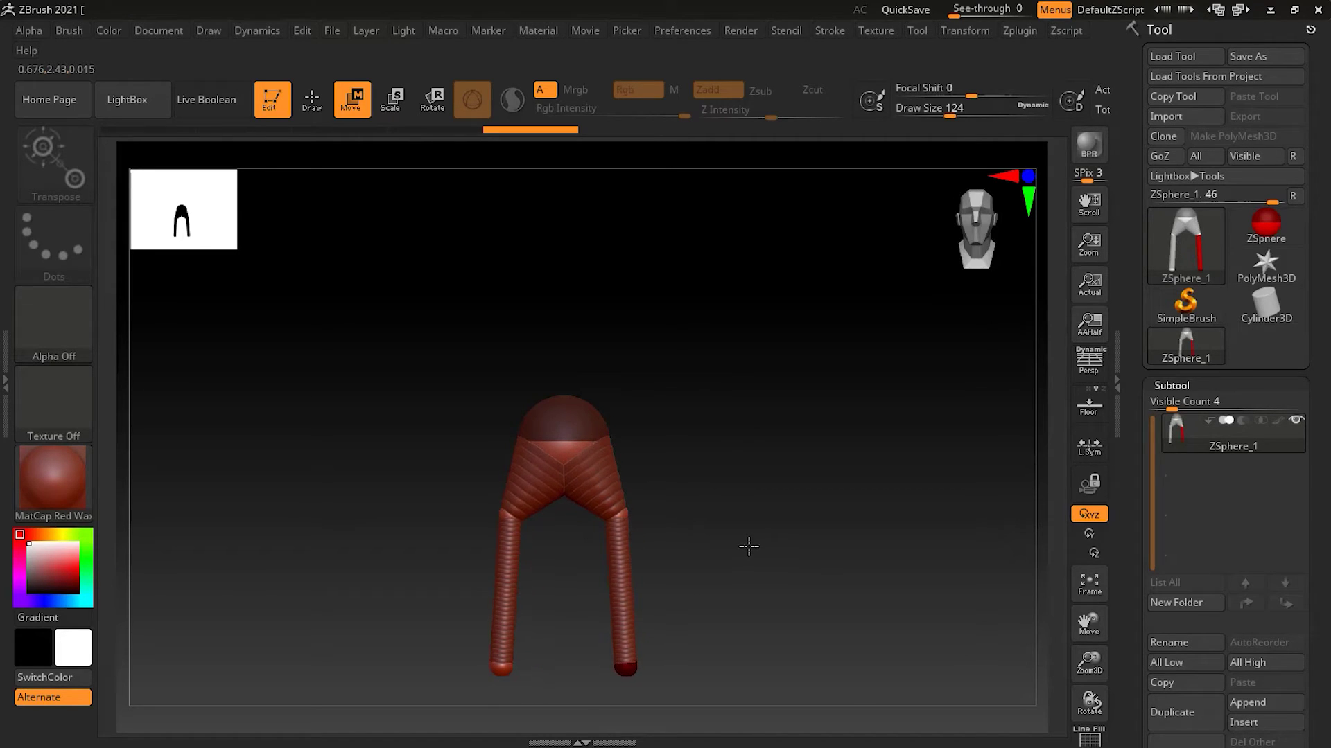
drag(630, 671, 631, 685)
alt+drag(684, 630, 765, 380)
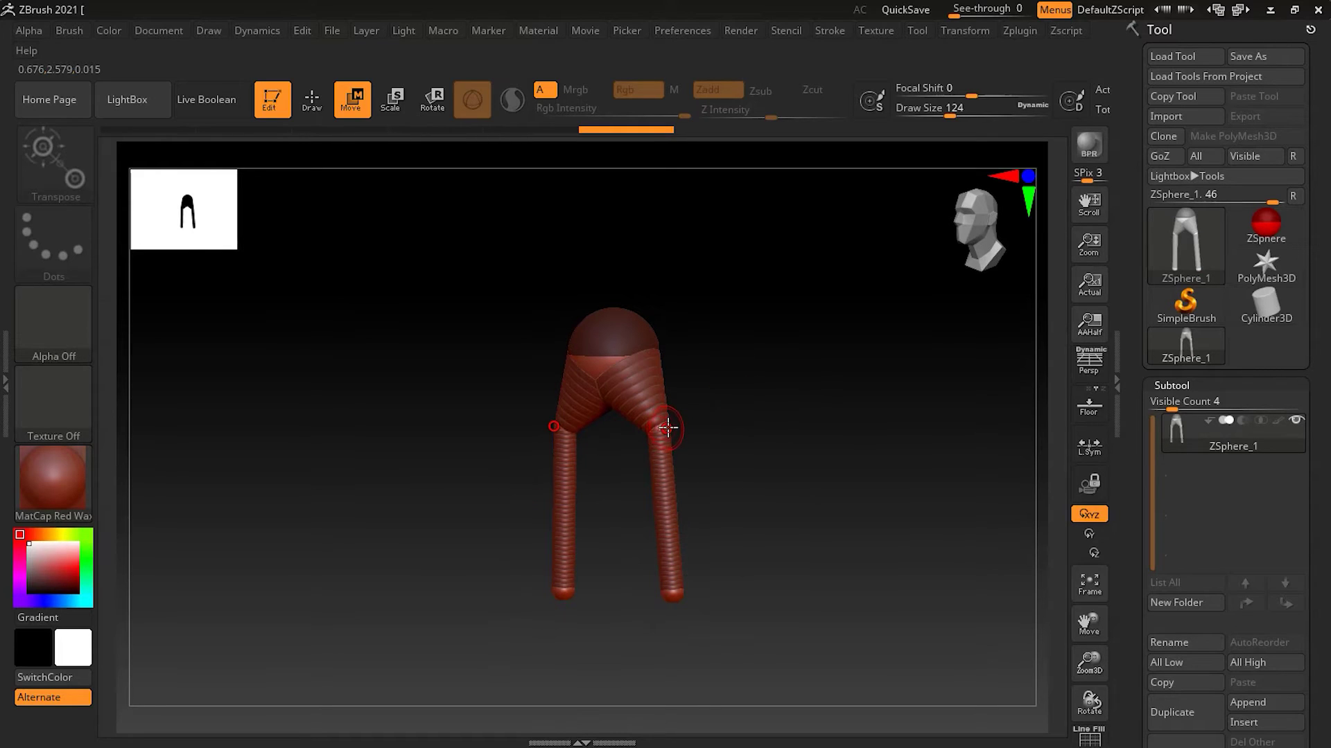
drag(667, 429, 657, 396)
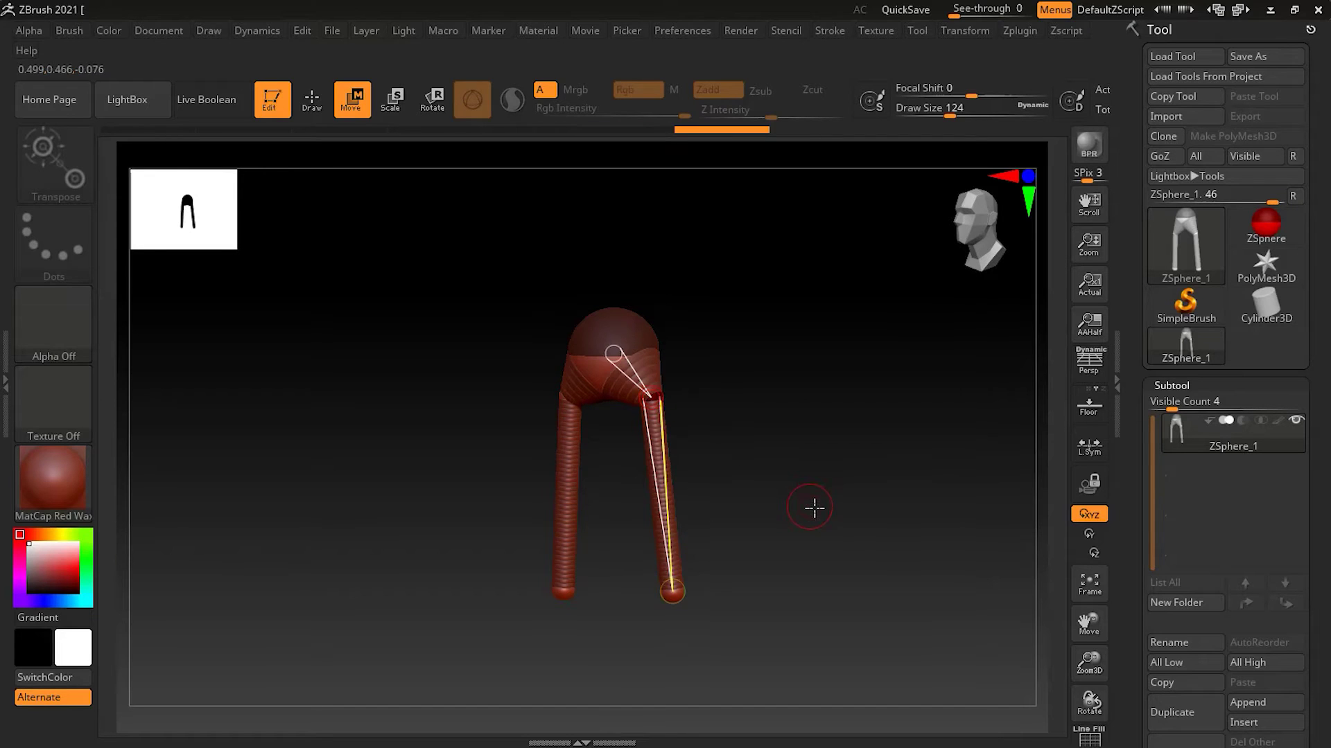
drag(810, 508, 781, 508)
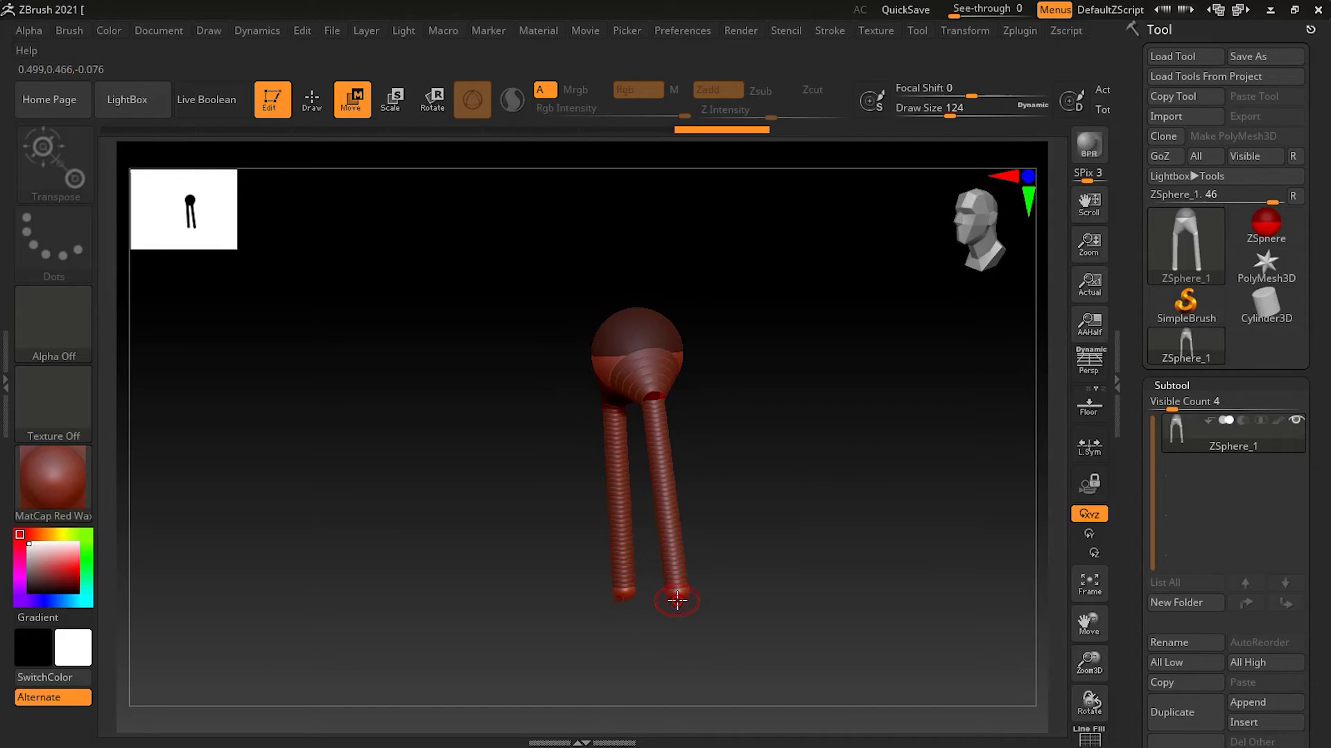
Insert a knee ZSphere midway along each leg and move it forward and slightly outward to bend the leg
alt+drag(748, 520, 772, 443)
click(312, 99)
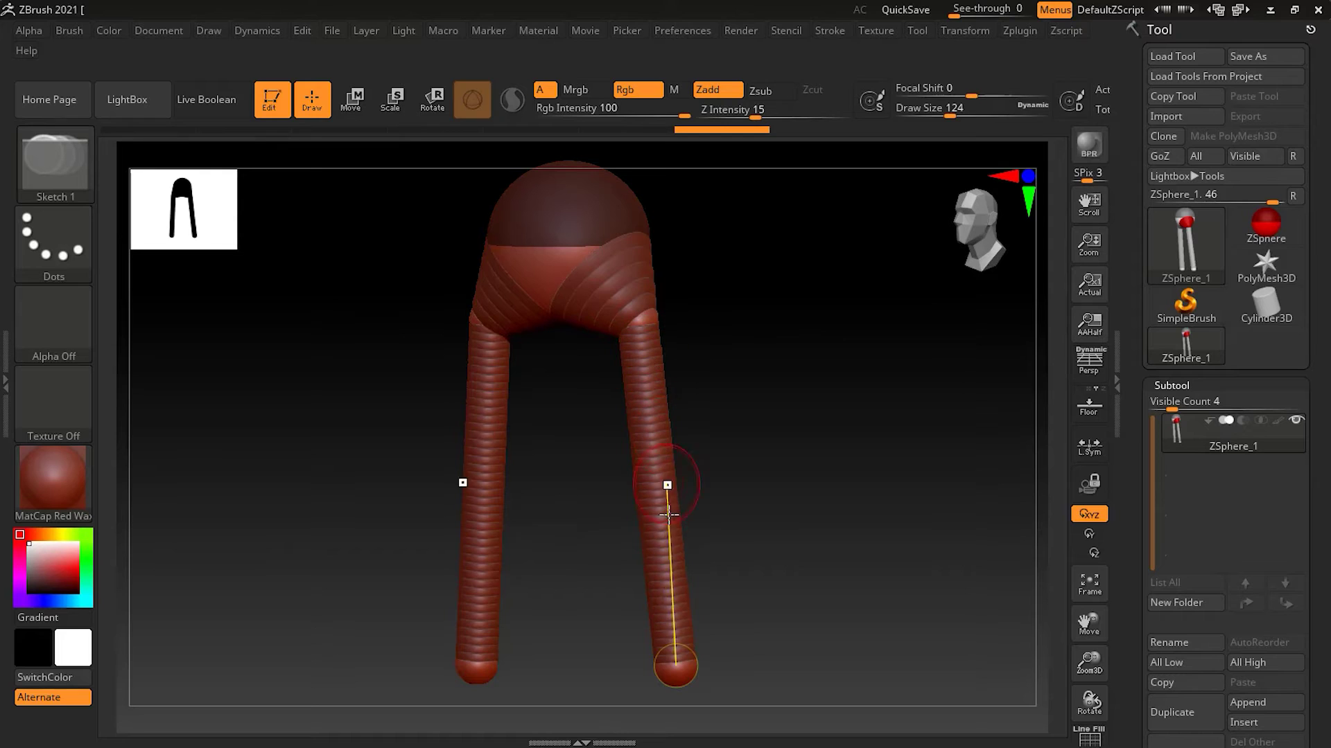
click(655, 477)
drag(808, 499, 781, 508)
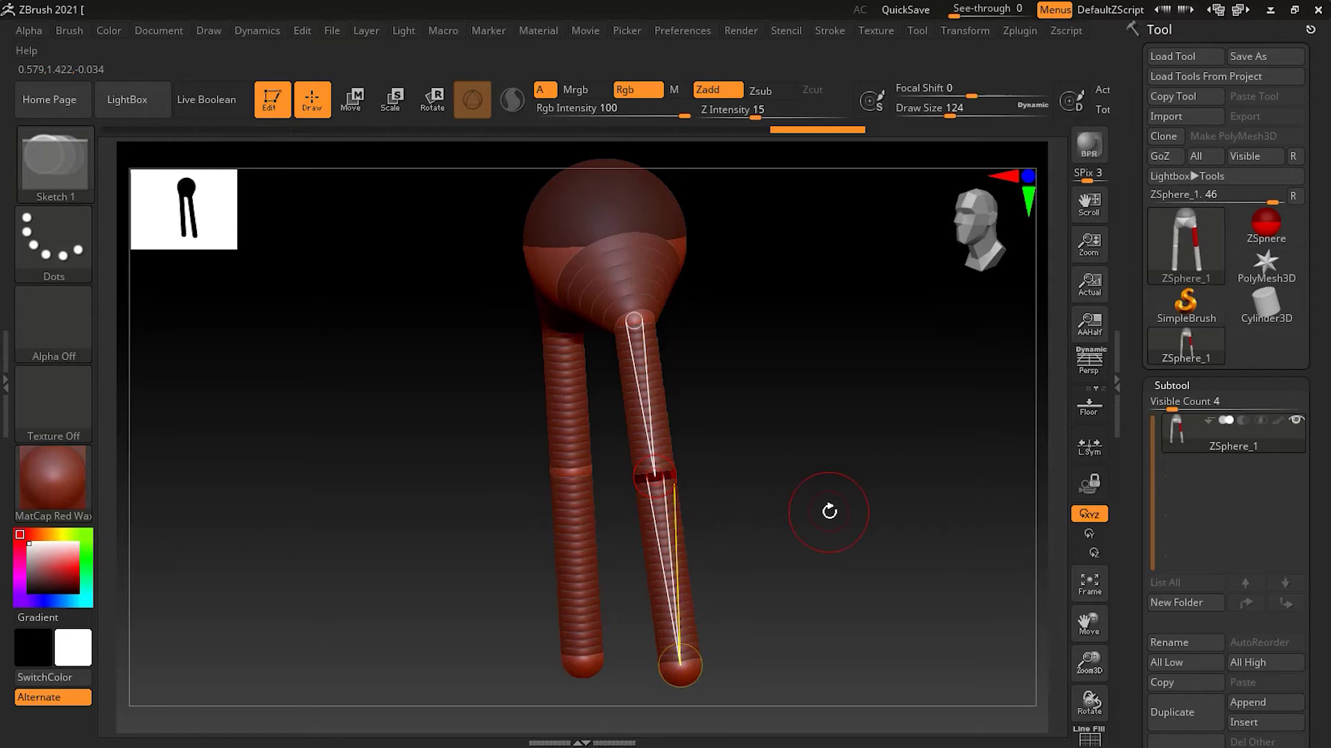
key(w)
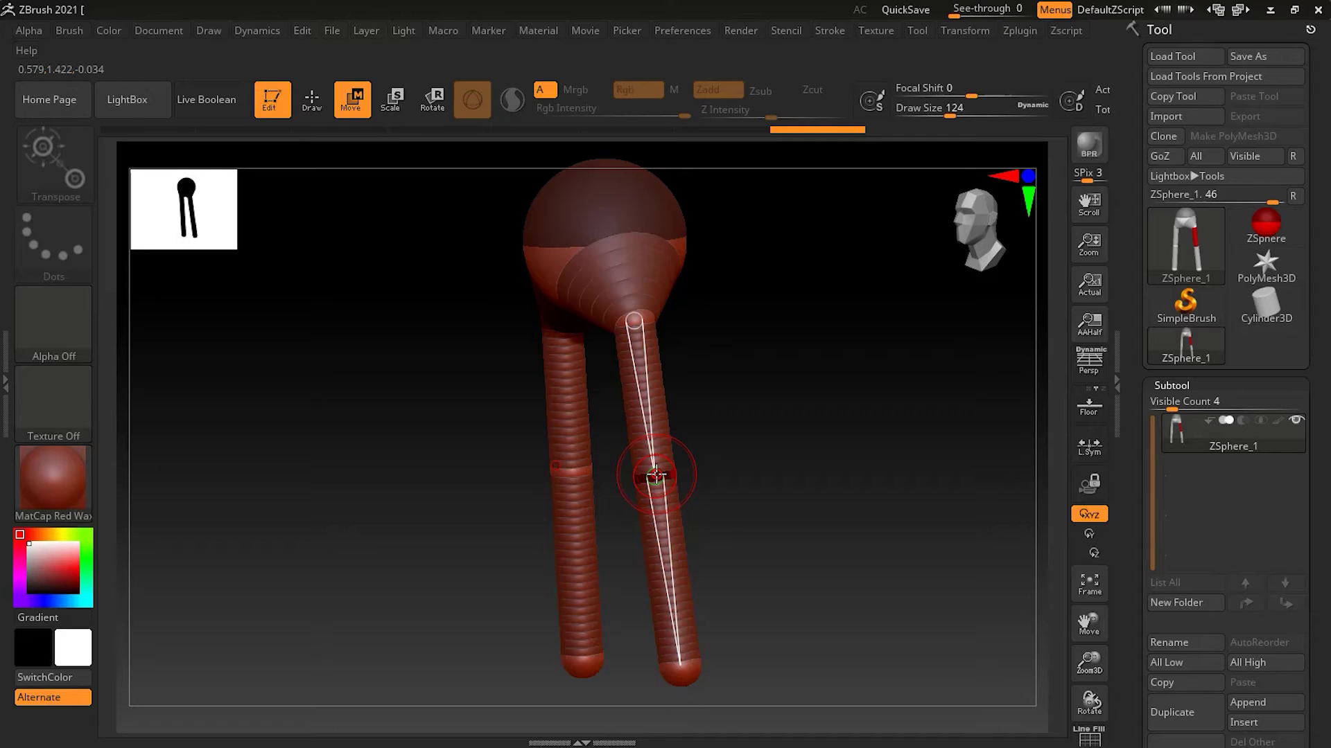
drag(655, 475, 626, 475)
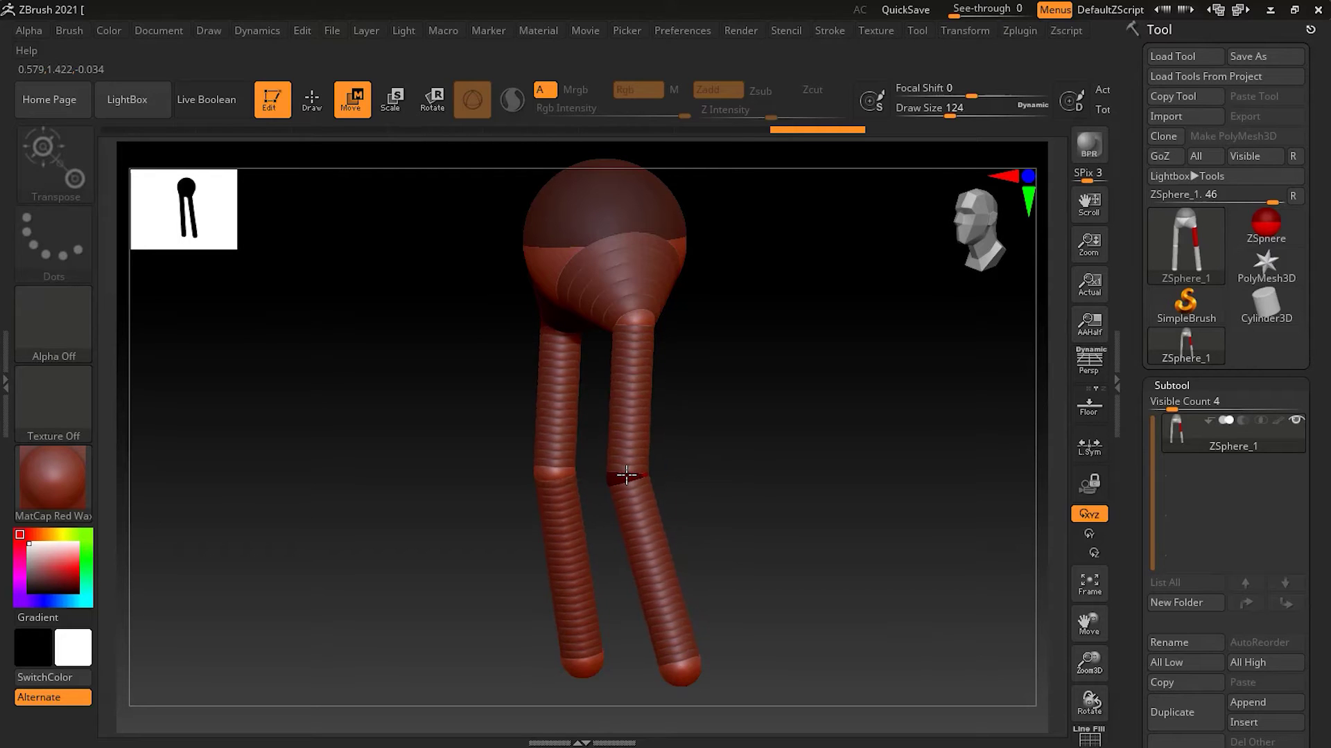
shift+drag(748, 478, 796, 469)
drag(649, 476, 677, 475)
Add a ZSphere to the front of each leg's lower end and pull it forward and down to start the feet
drag(823, 475, 819, 612)
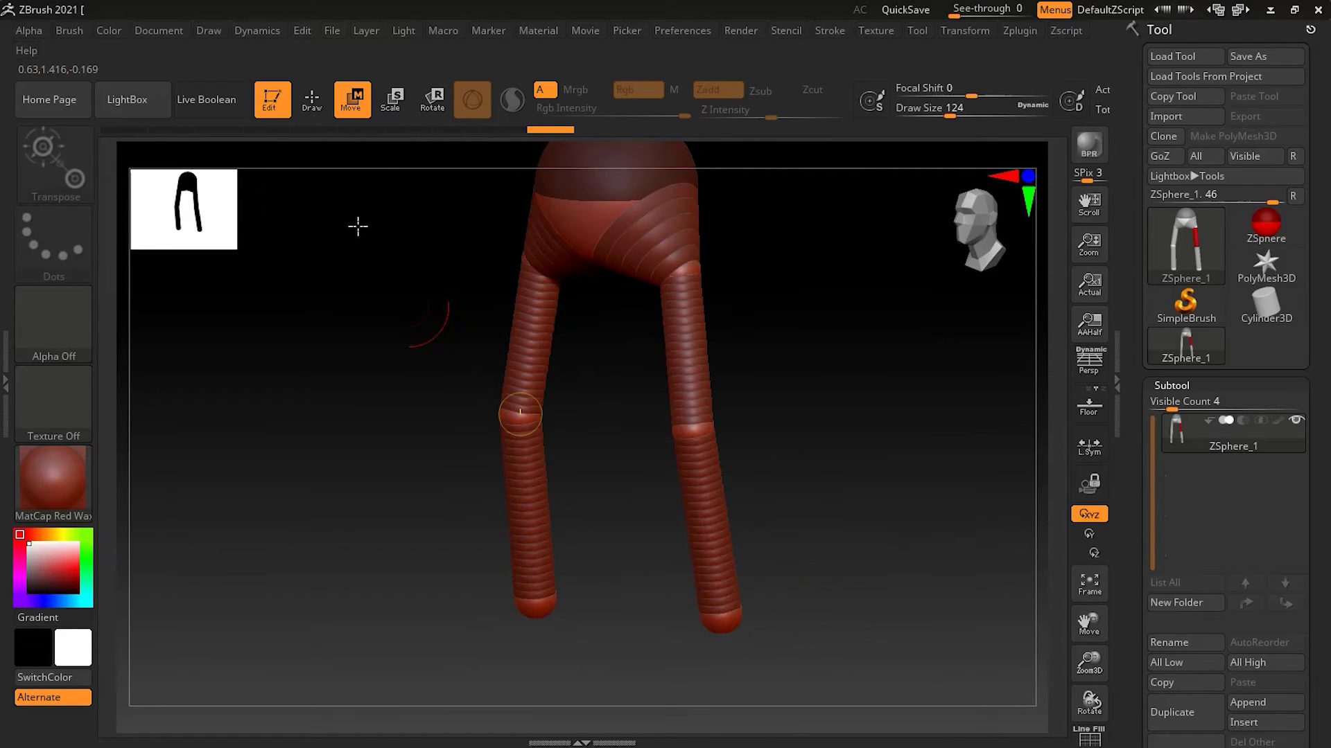
click(313, 100)
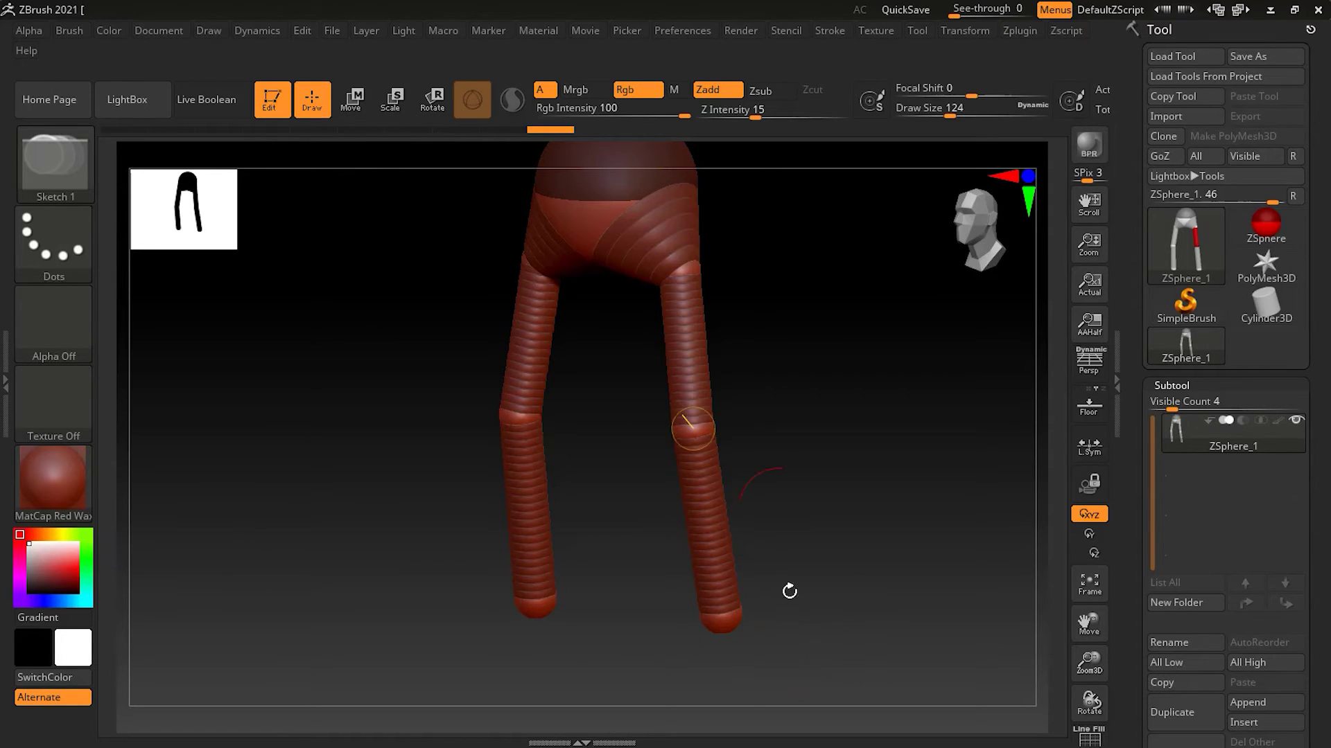
drag(715, 621, 745, 621)
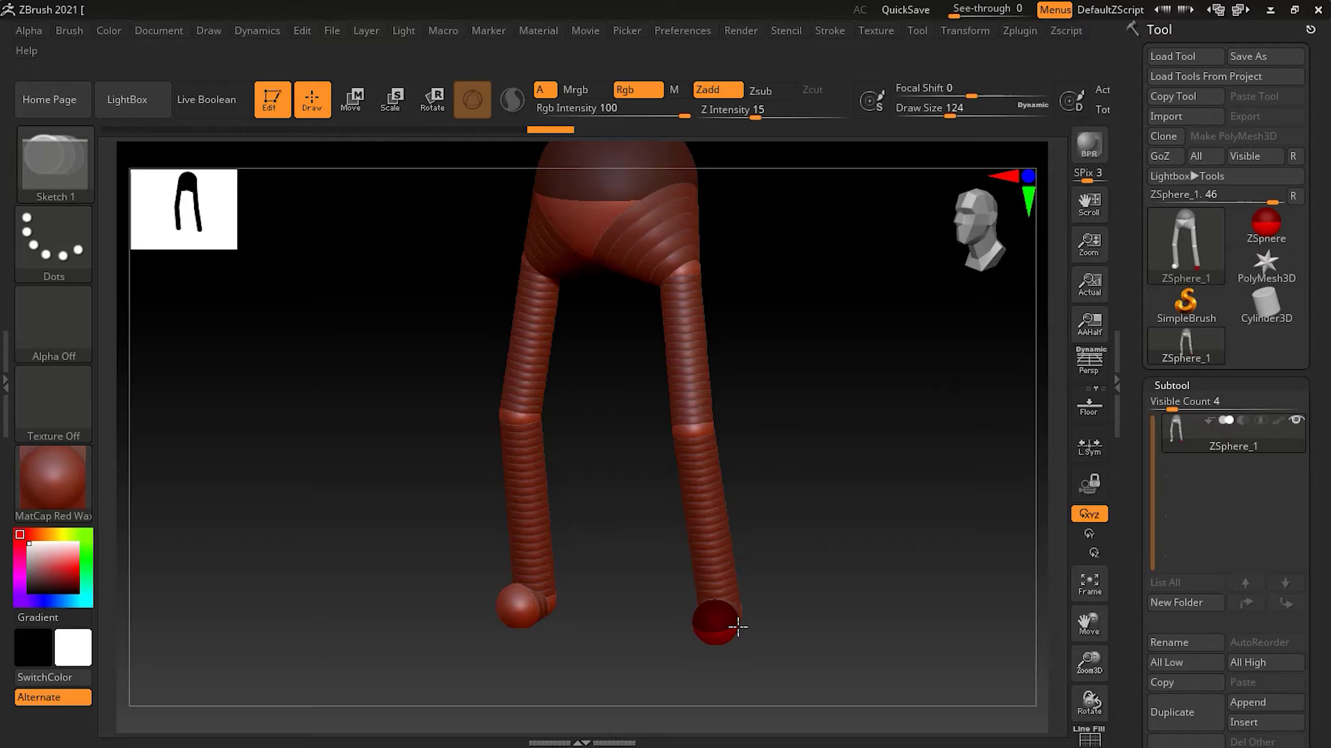
drag(738, 627, 733, 628)
key(w)
drag(728, 627, 647, 671)
Shift the toe-end ZSpheres outward, raise them level with the heels and extend them forward to lengthen the feet
drag(807, 621, 822, 606)
drag(671, 670, 711, 670)
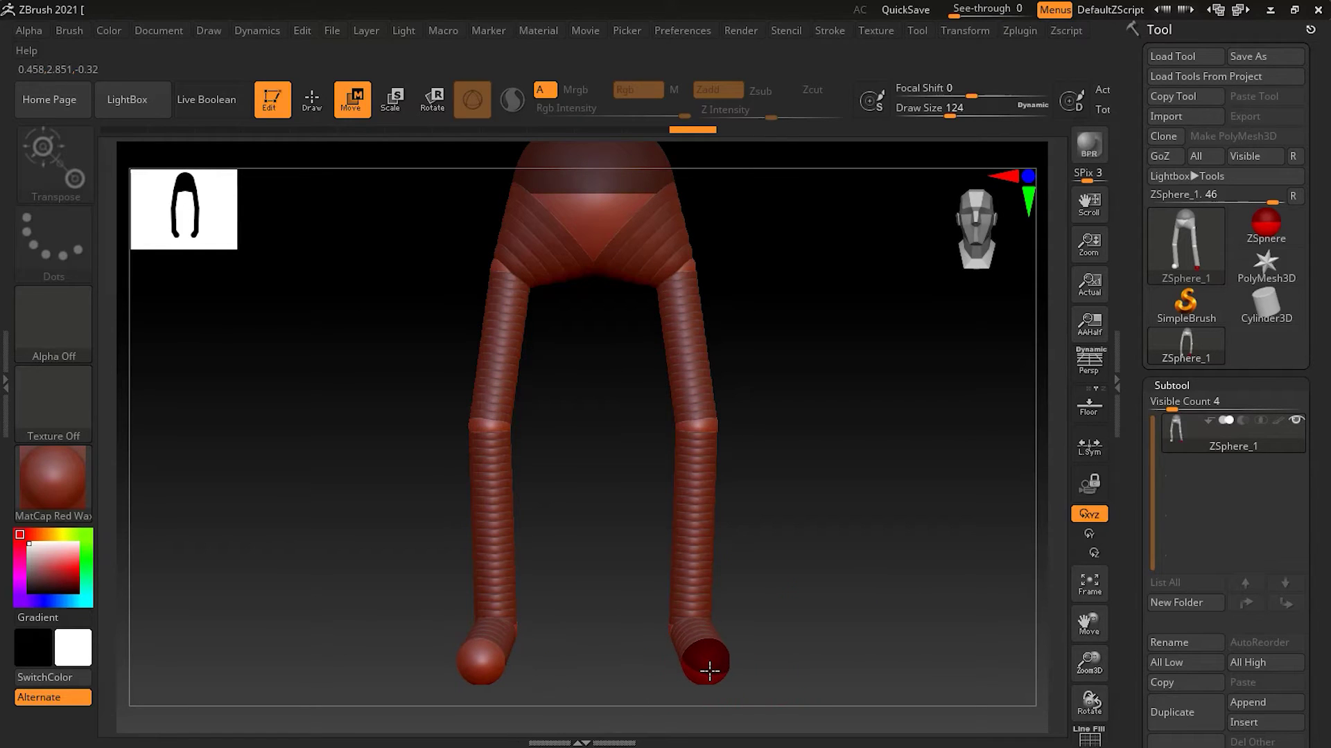
shift+drag(859, 579, 829, 579)
drag(660, 678, 639, 648)
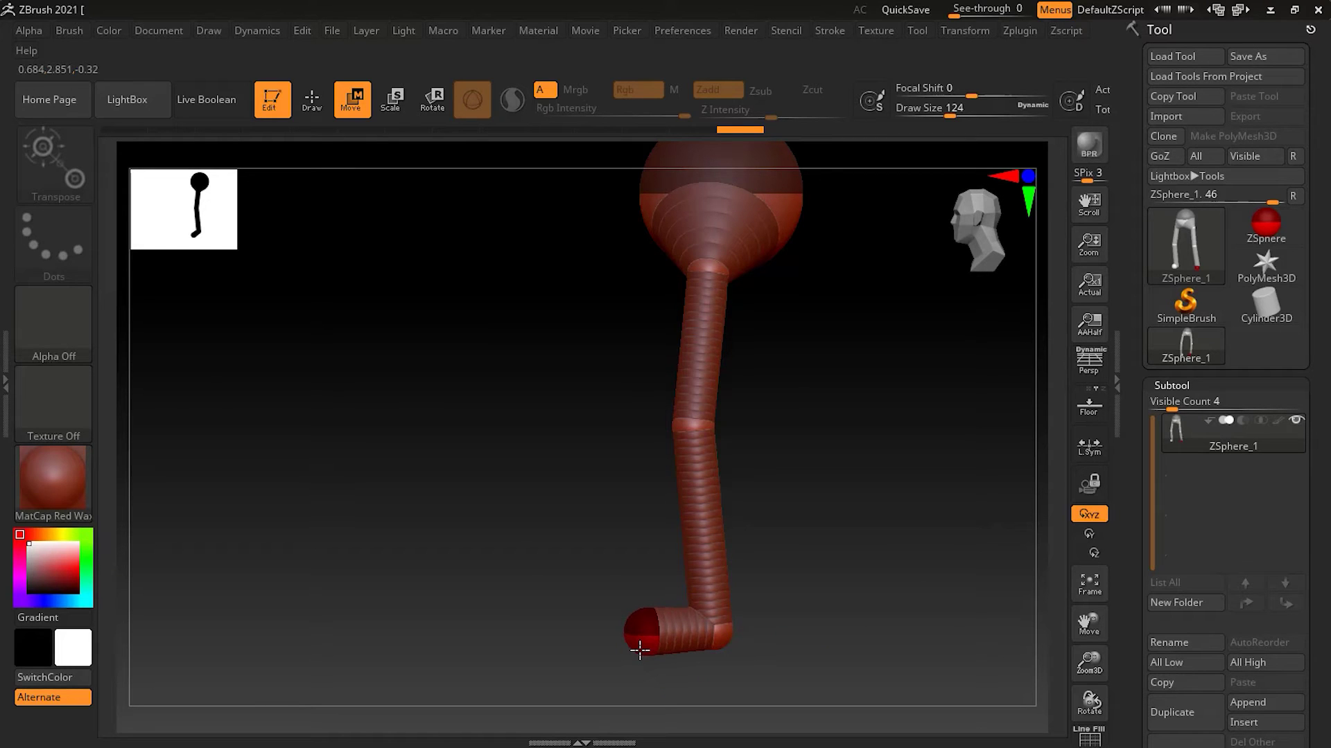
drag(639, 648, 617, 636)
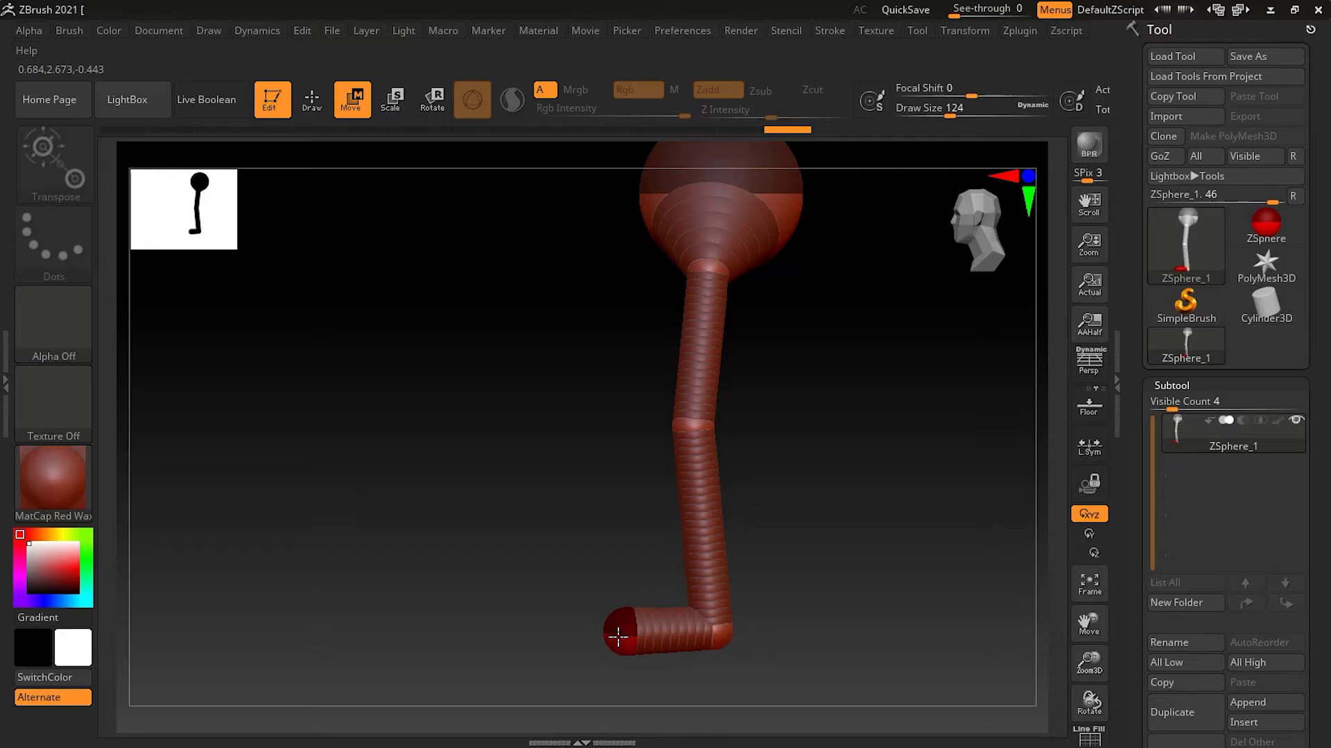
drag(619, 636, 619, 636)
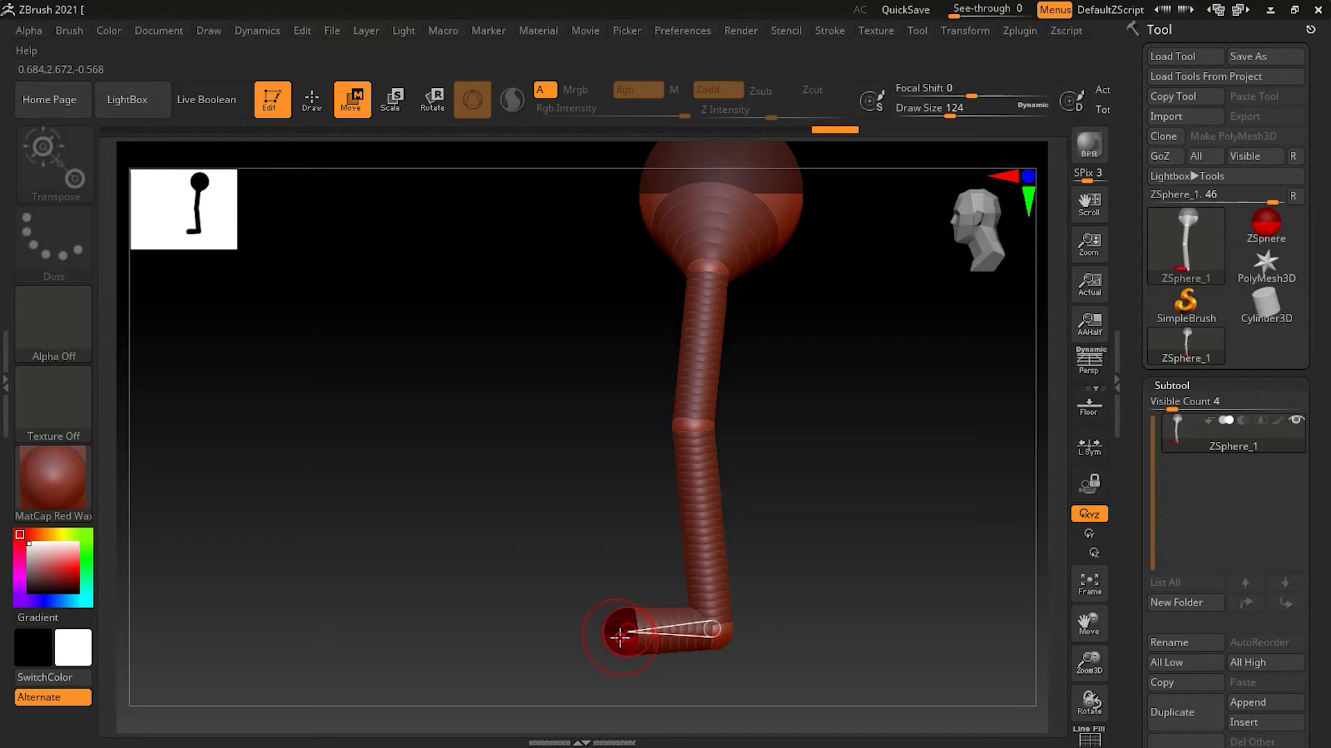
Scale down the toe-end ZSpheres to taper the feet, then lower them and angle them outward
key(e)
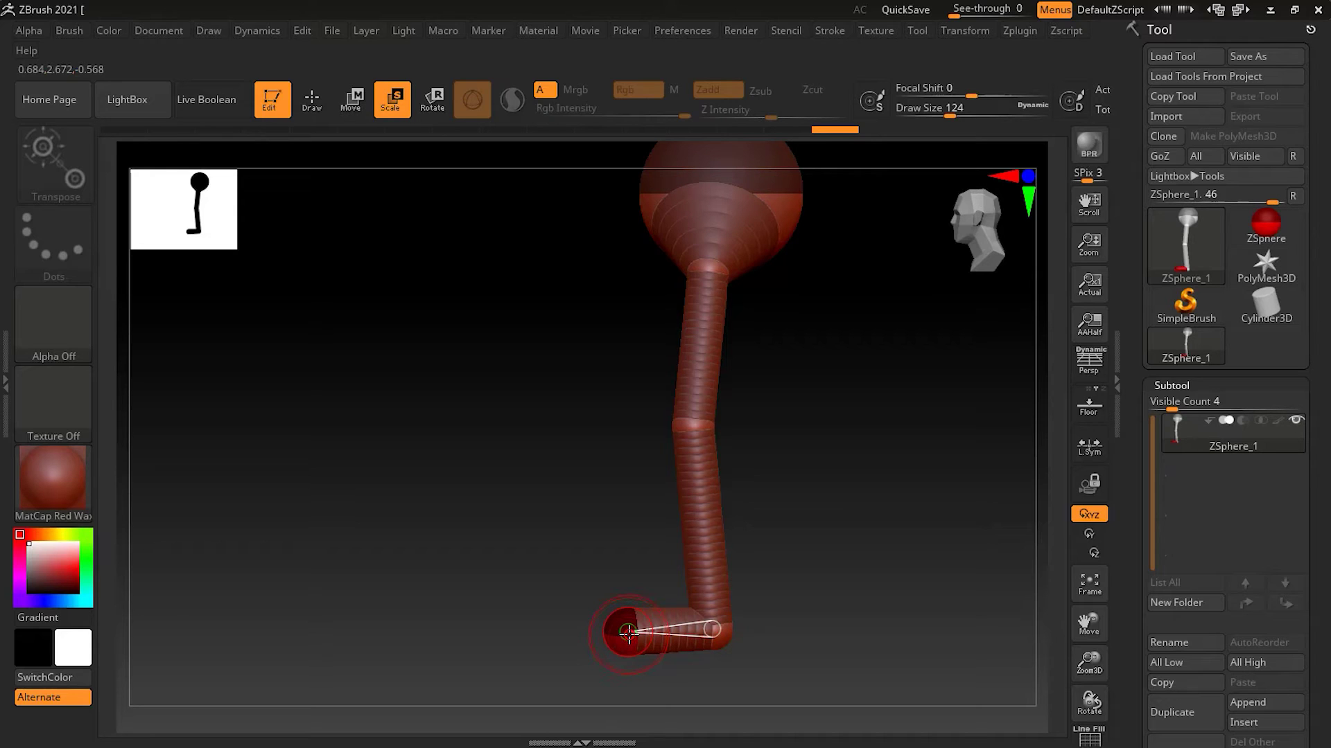
mouse_move(627, 633)
mouse_down()
mouse_move(638, 626)
mouse_move(606, 541)
mouse_move(610, 419)
mouse_up()
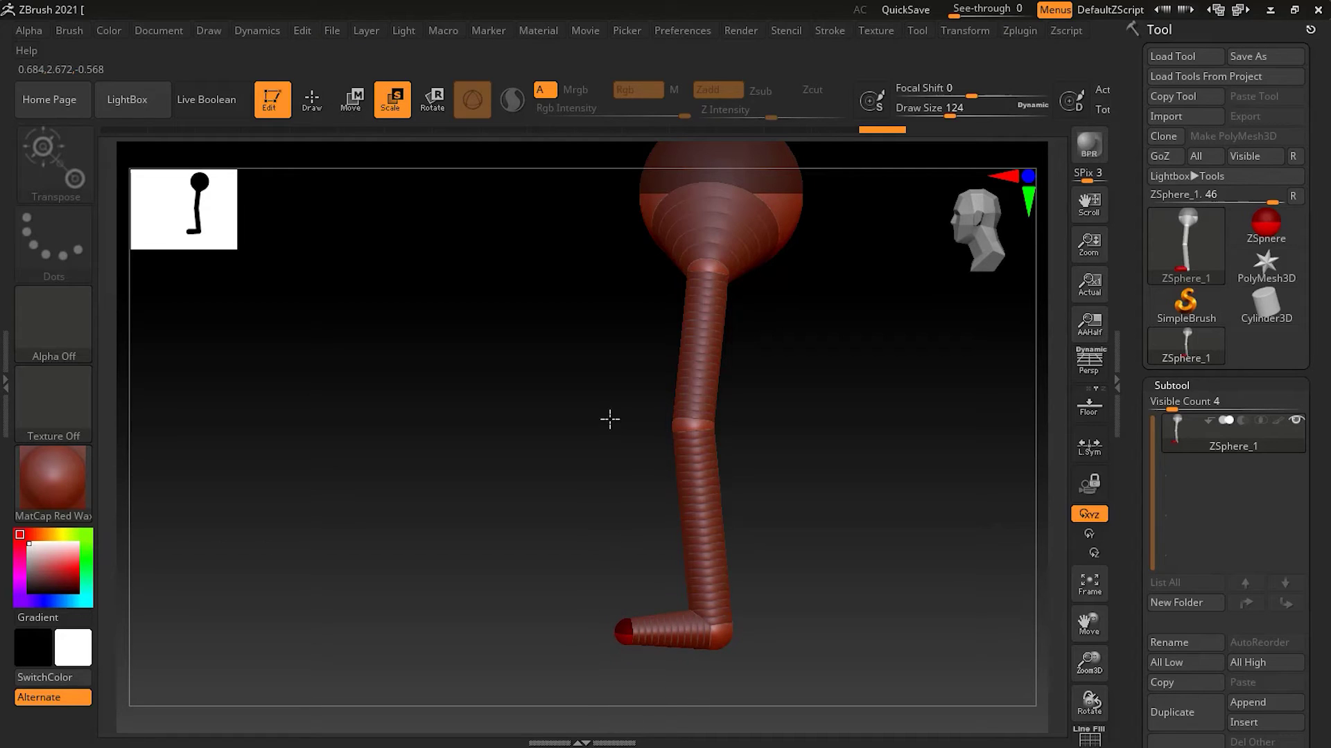
drag(629, 631, 634, 631)
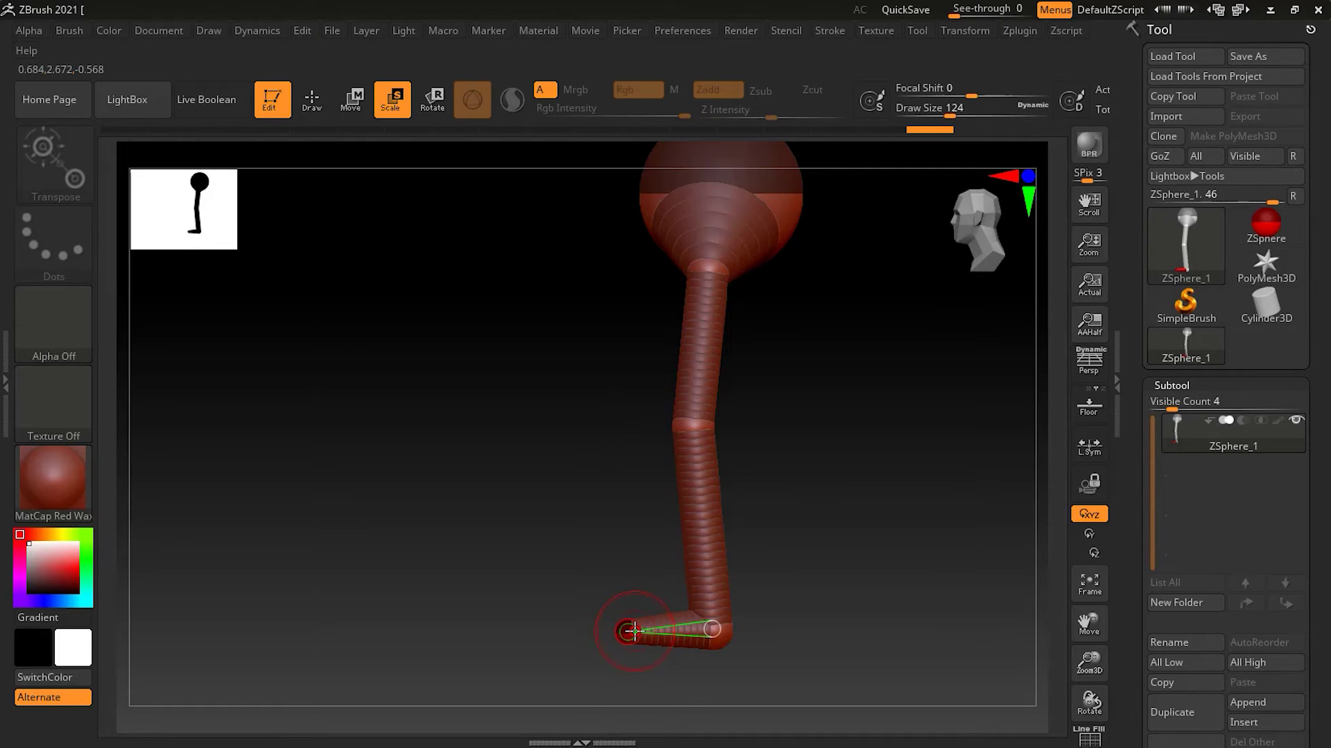
key(w)
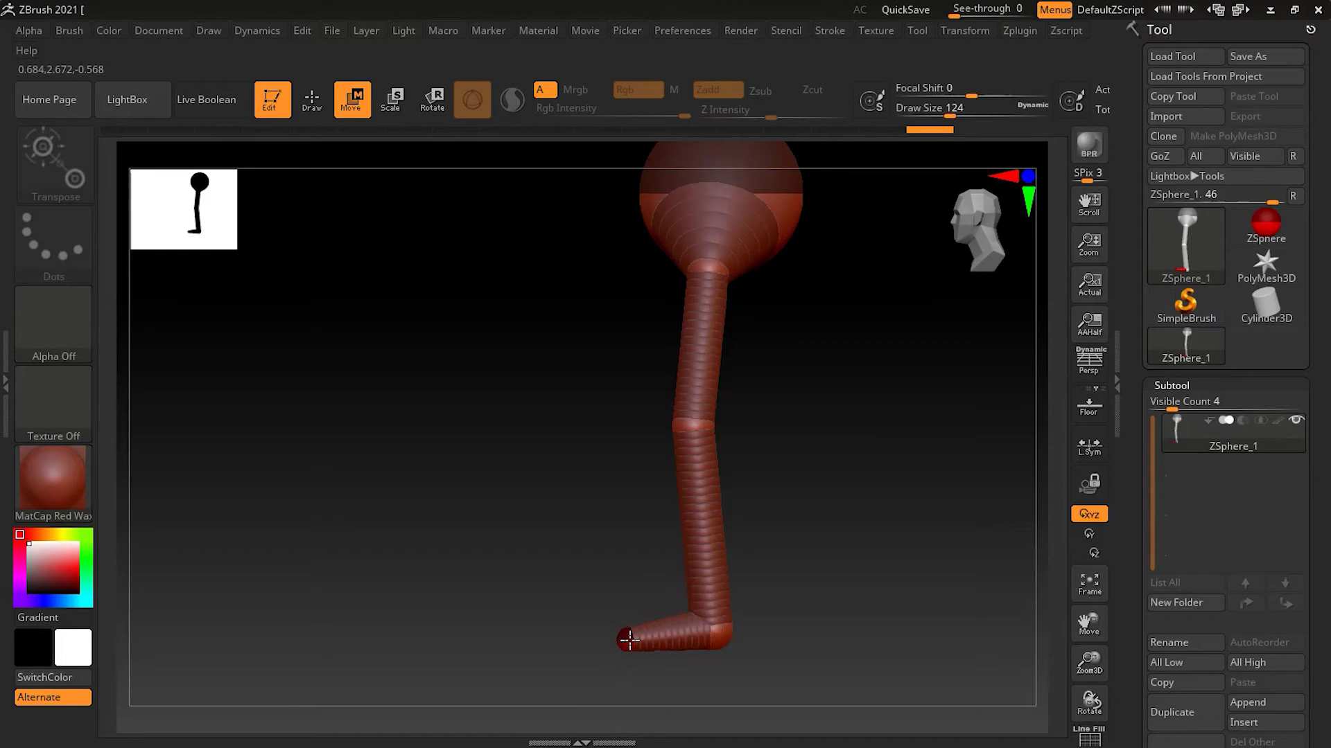
click(629, 636)
drag(917, 564, 941, 571)
drag(630, 638, 648, 645)
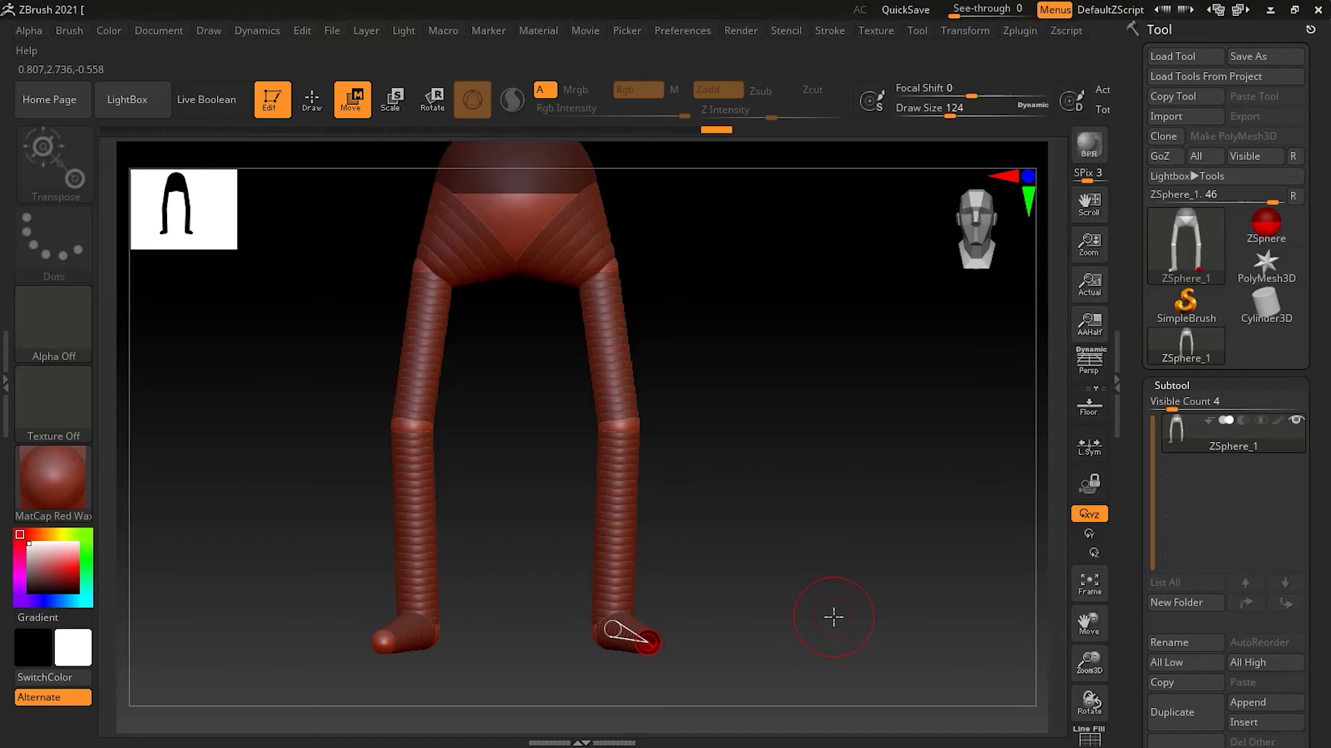
Insert an ankle ZSphere just above each heel and nudge it slightly into place
key(q)
drag(845, 604, 769, 603)
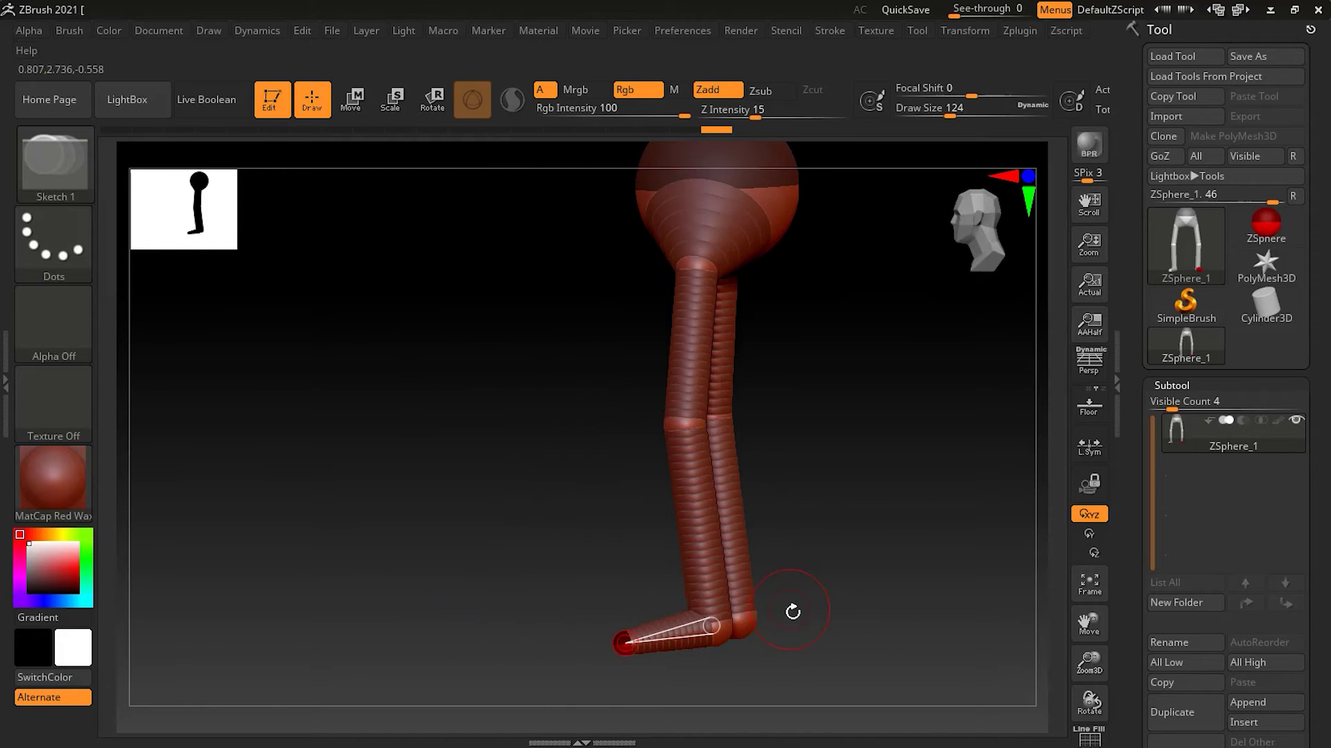
alt+drag(846, 627, 787, 594)
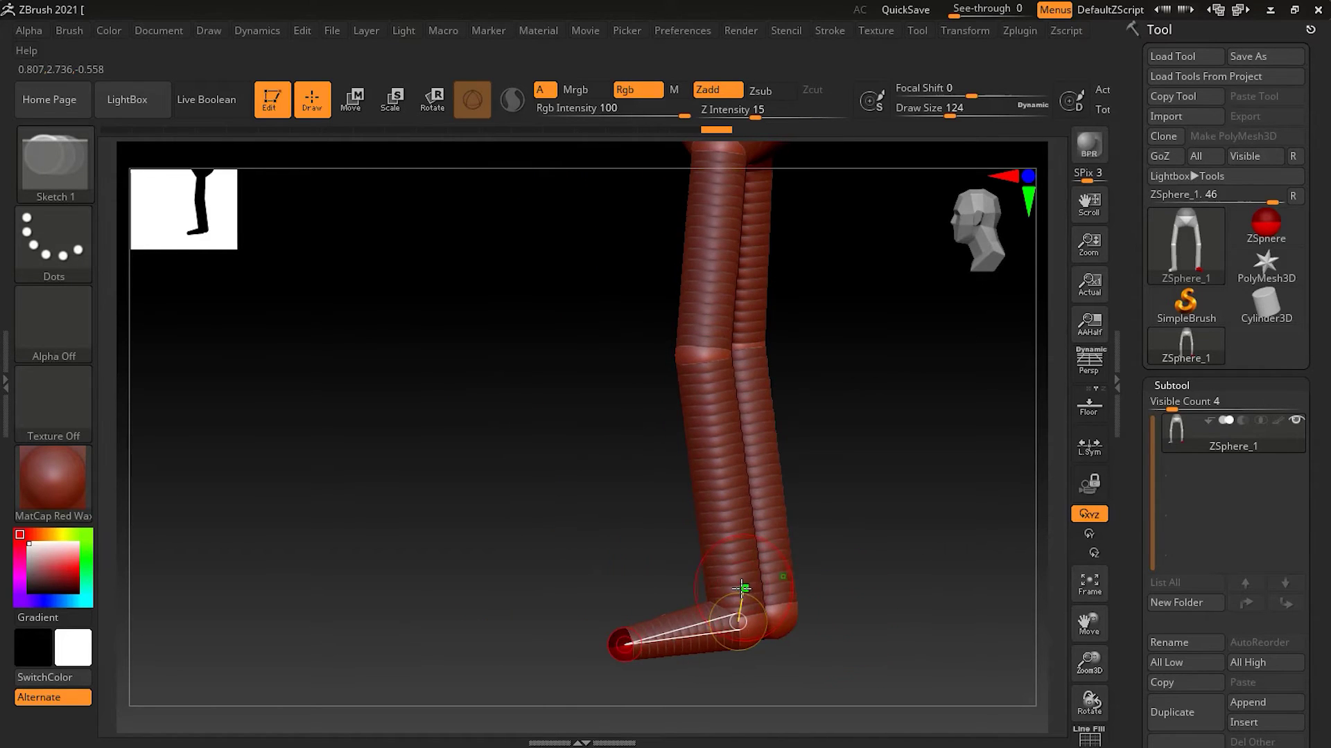
click(737, 579)
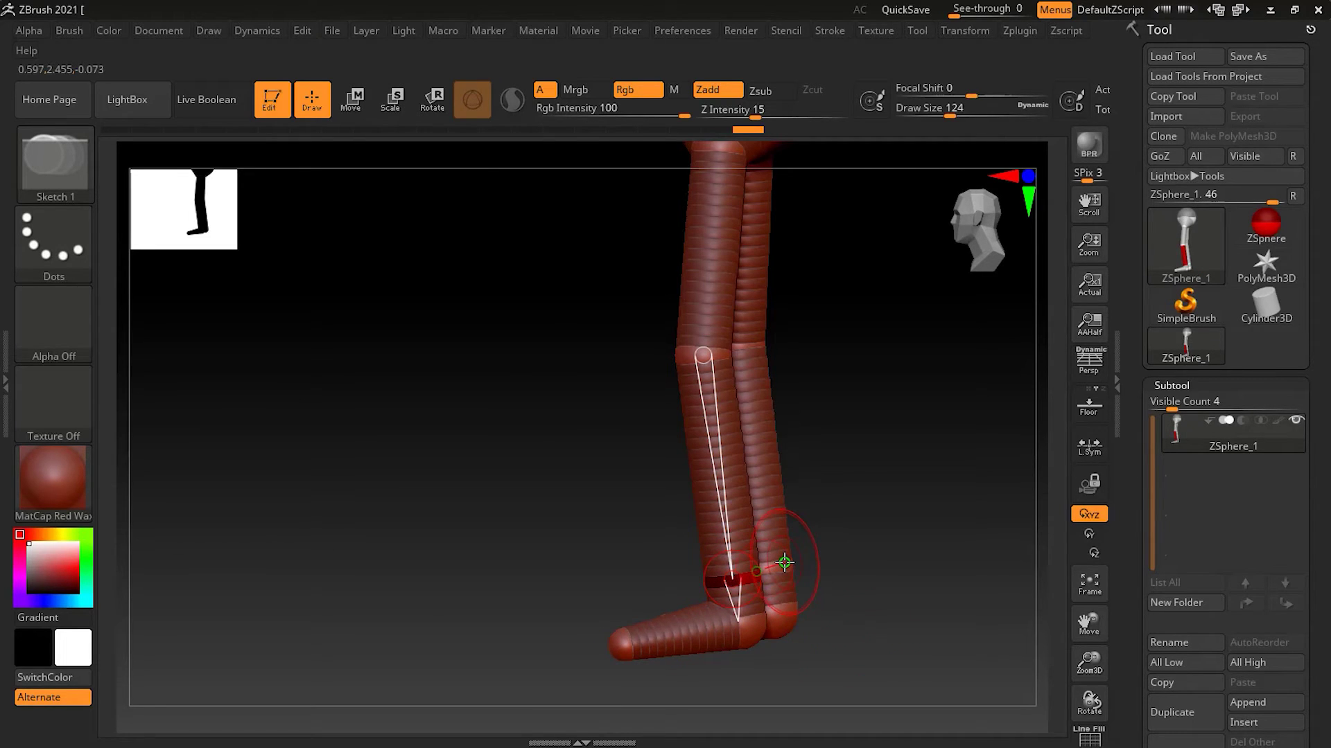
key(w)
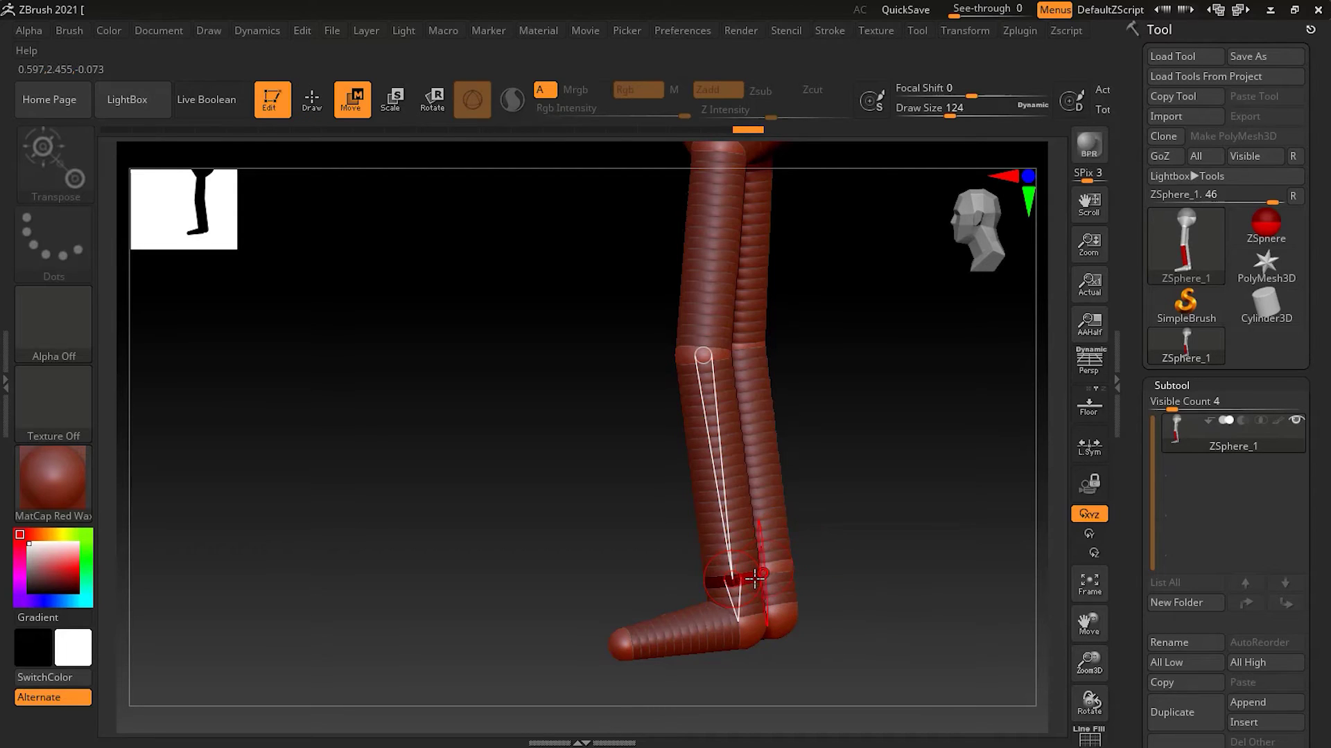
mouse_move(741, 581)
mouse_down()
mouse_move(759, 580)
mouse_move(745, 583)
mouse_up()
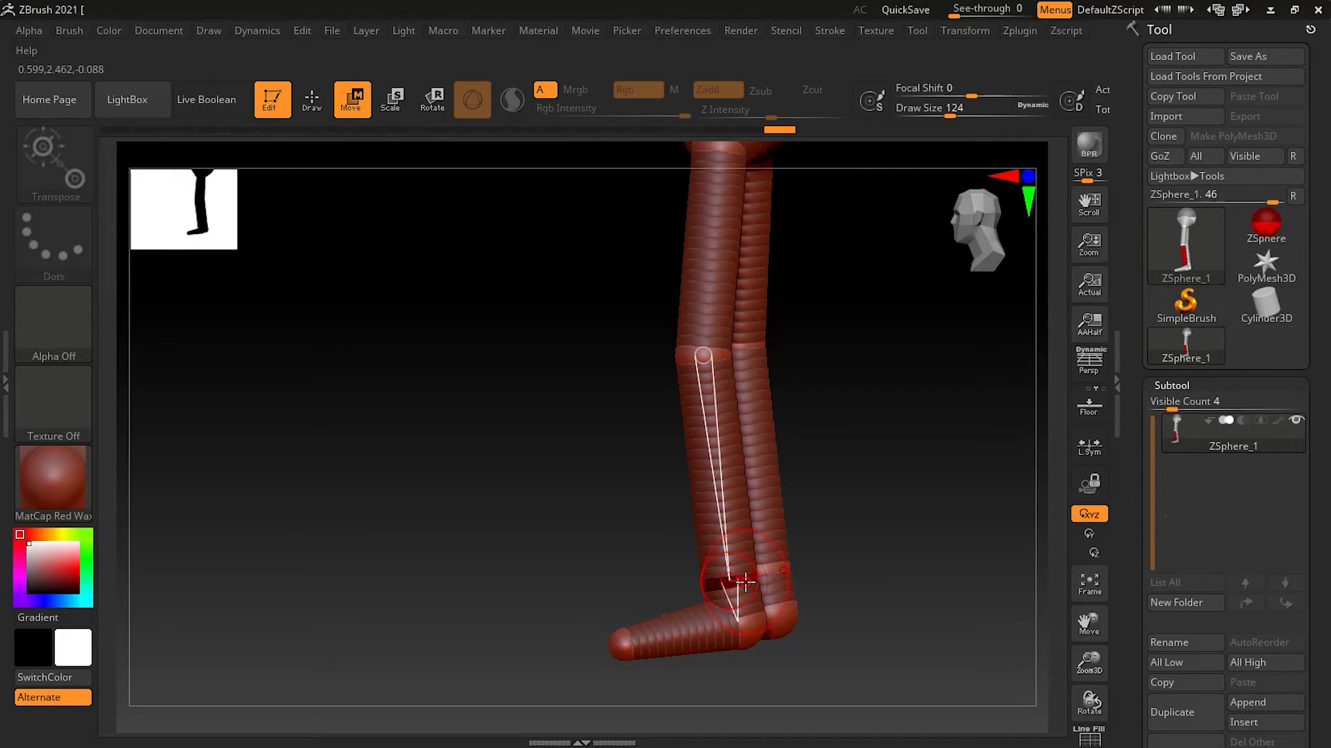
Scale down the ankle and knee ZSpheres to slim the lower legs
key(e)
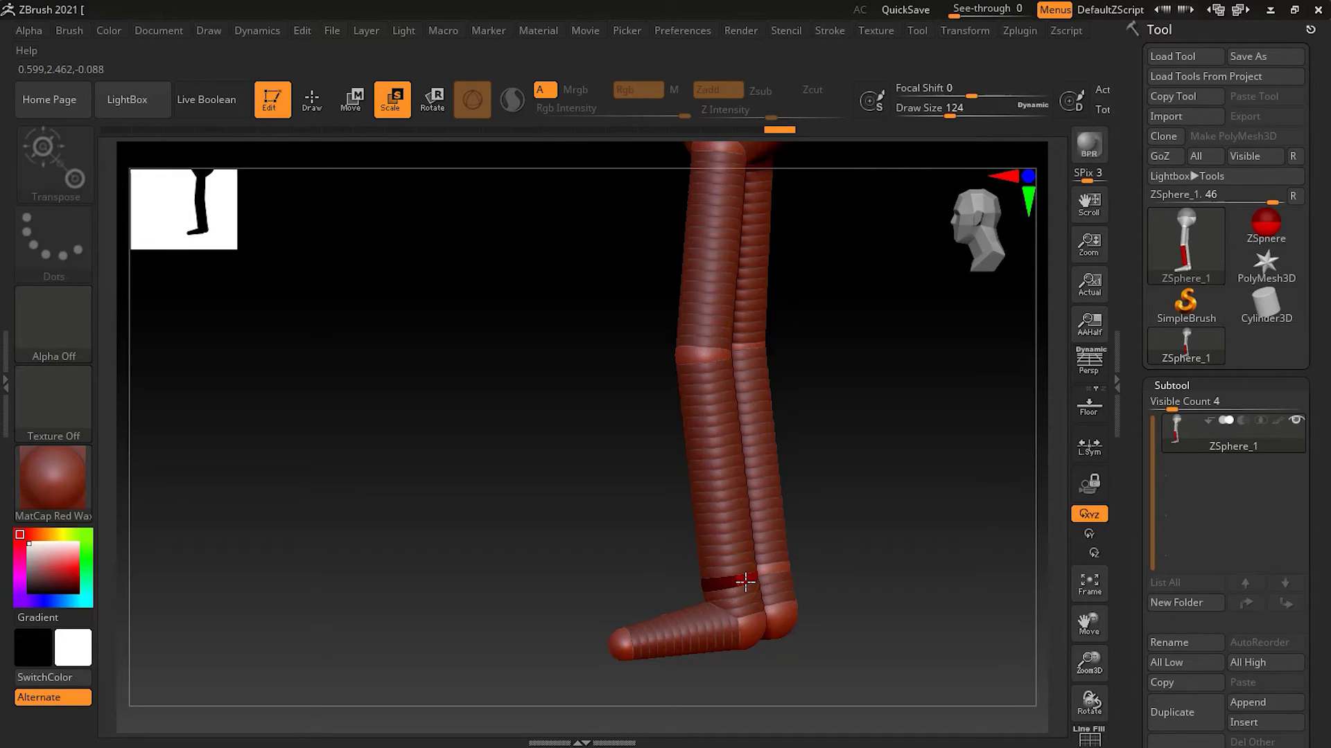
drag(727, 590, 719, 416)
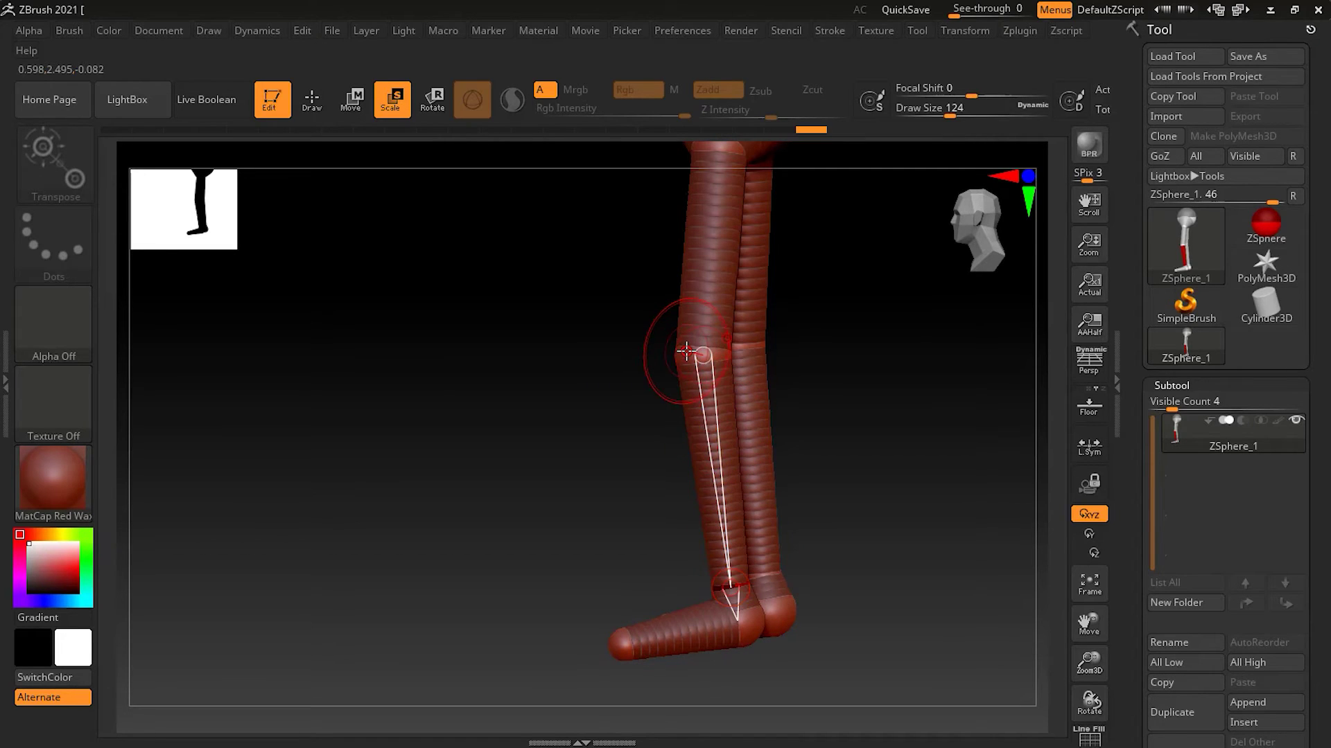
drag(684, 352, 763, 115)
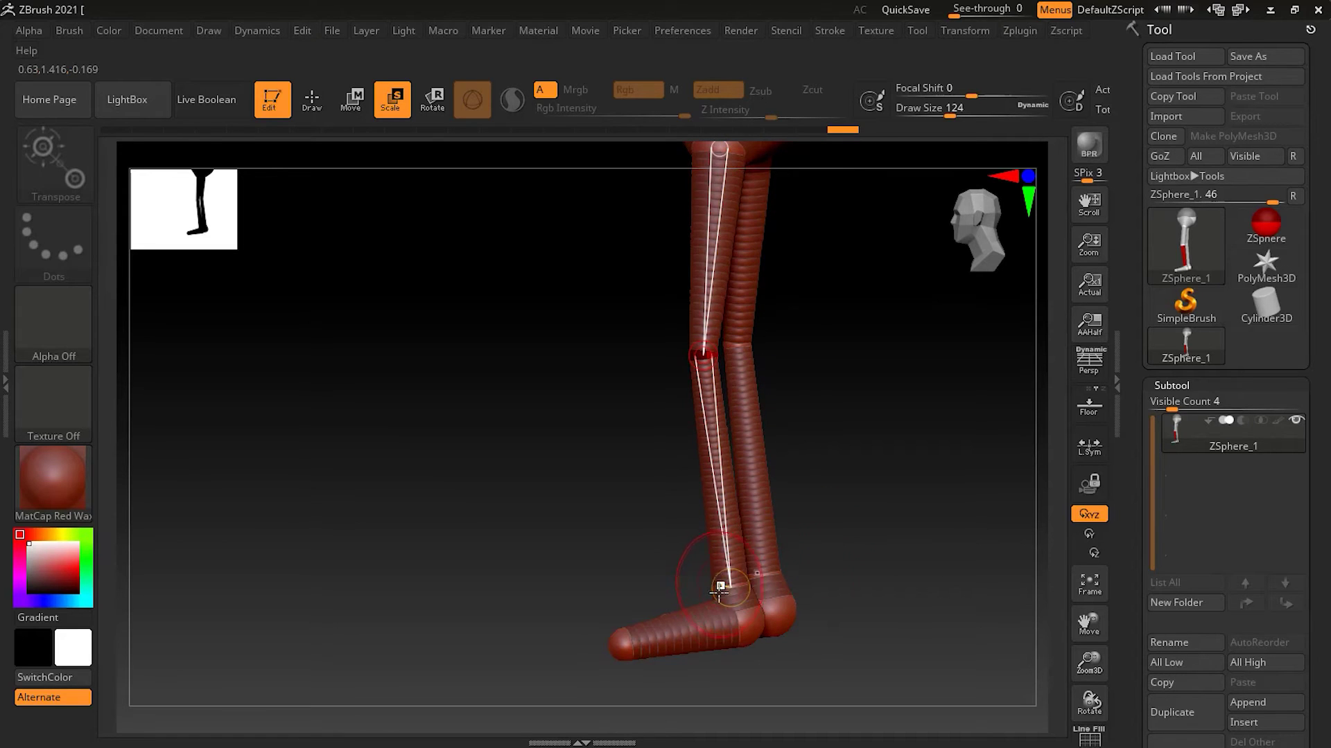
Enlarge the heel ZSpheres and the hip-joint ZSpheres at the top of the legs
mouse_move(749, 623)
mouse_down()
mouse_move(850, 666)
mouse_move(819, 681)
mouse_up()
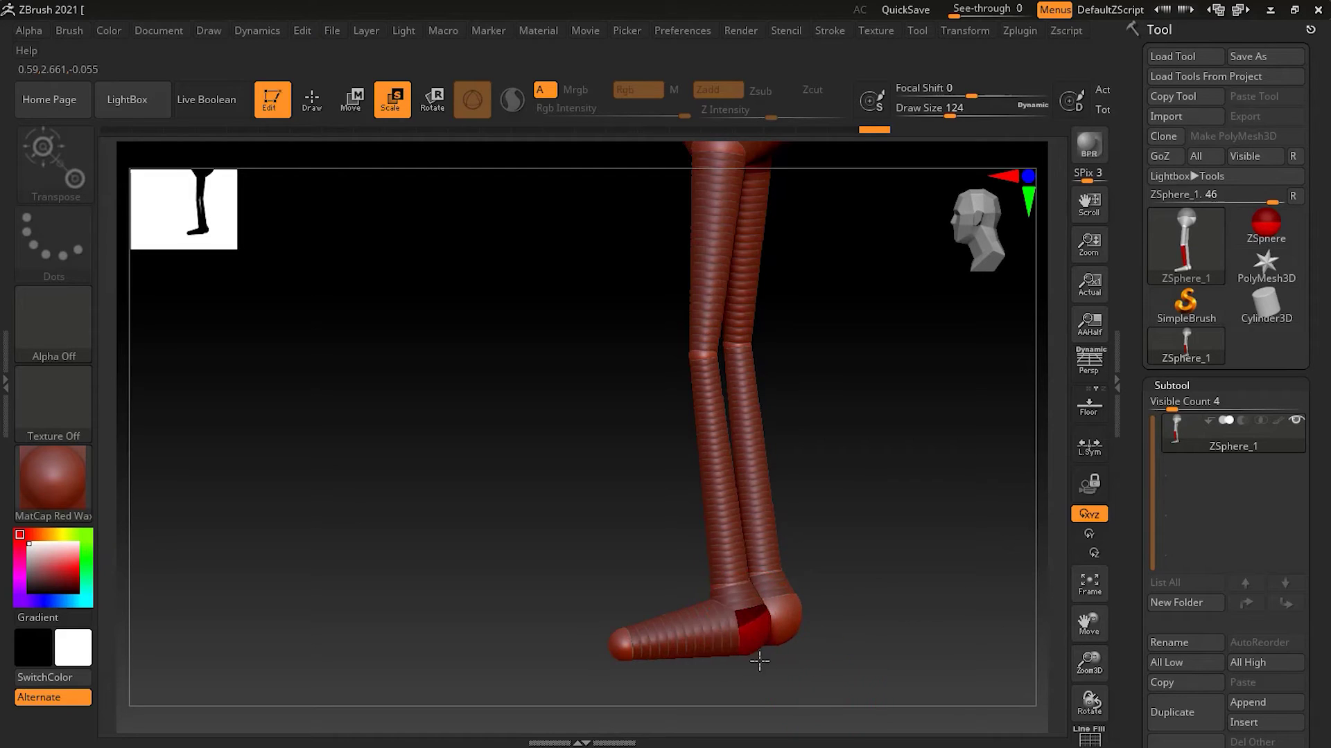
shift+drag(880, 591, 814, 530)
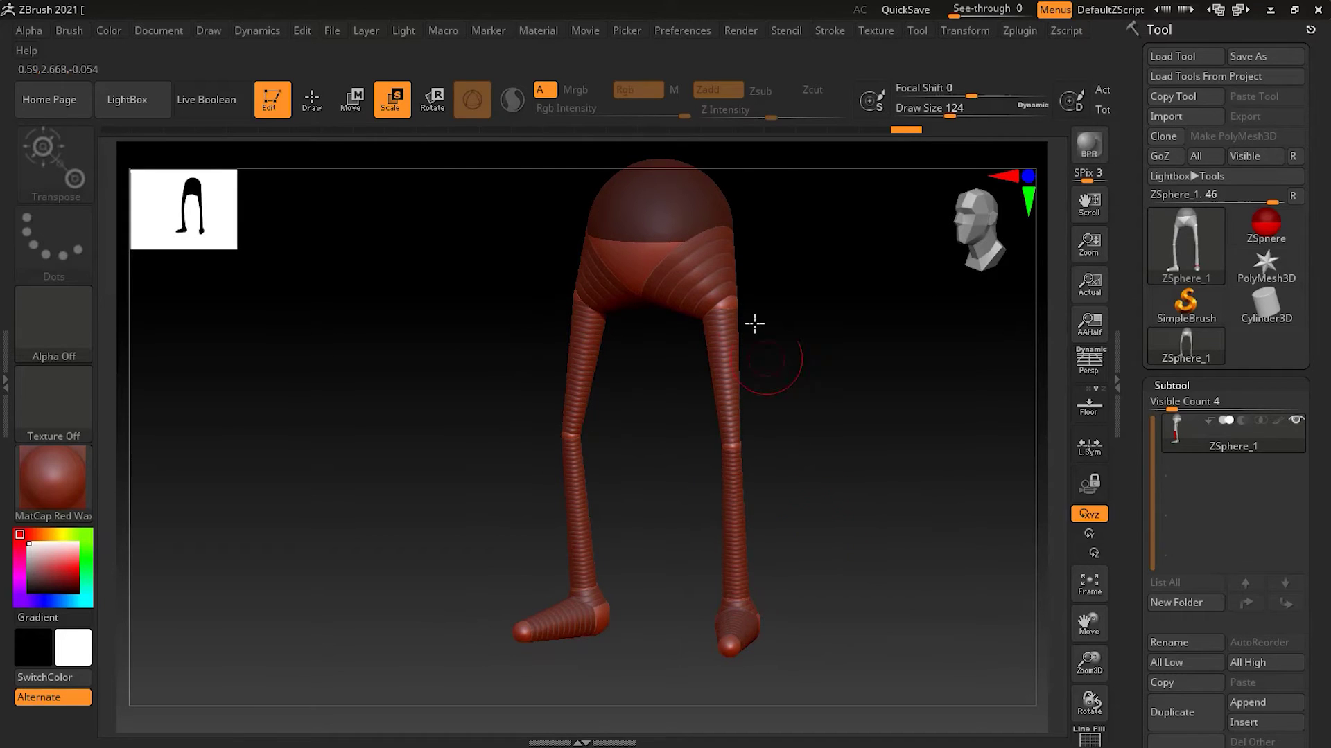
drag(749, 309, 788, 635)
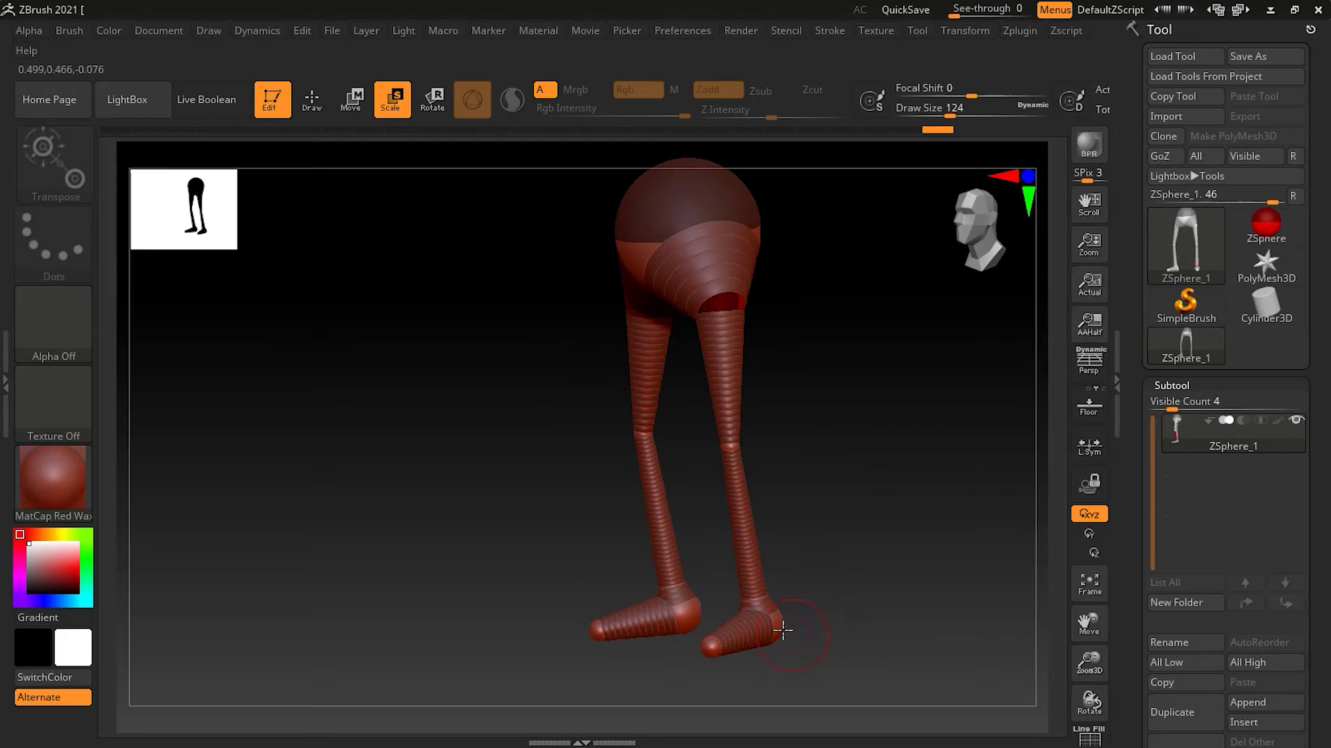
Enlarge the heel ZSpheres and adjust the size of the ankle ZSpheres just above them to thicken the ankles
click(778, 624)
drag(810, 702, 810, 700)
mouse_move(753, 598)
mouse_down()
mouse_move(769, 582)
mouse_move(790, 627)
mouse_move(802, 731)
mouse_move(805, 710)
mouse_up()
drag(753, 596, 749, 610)
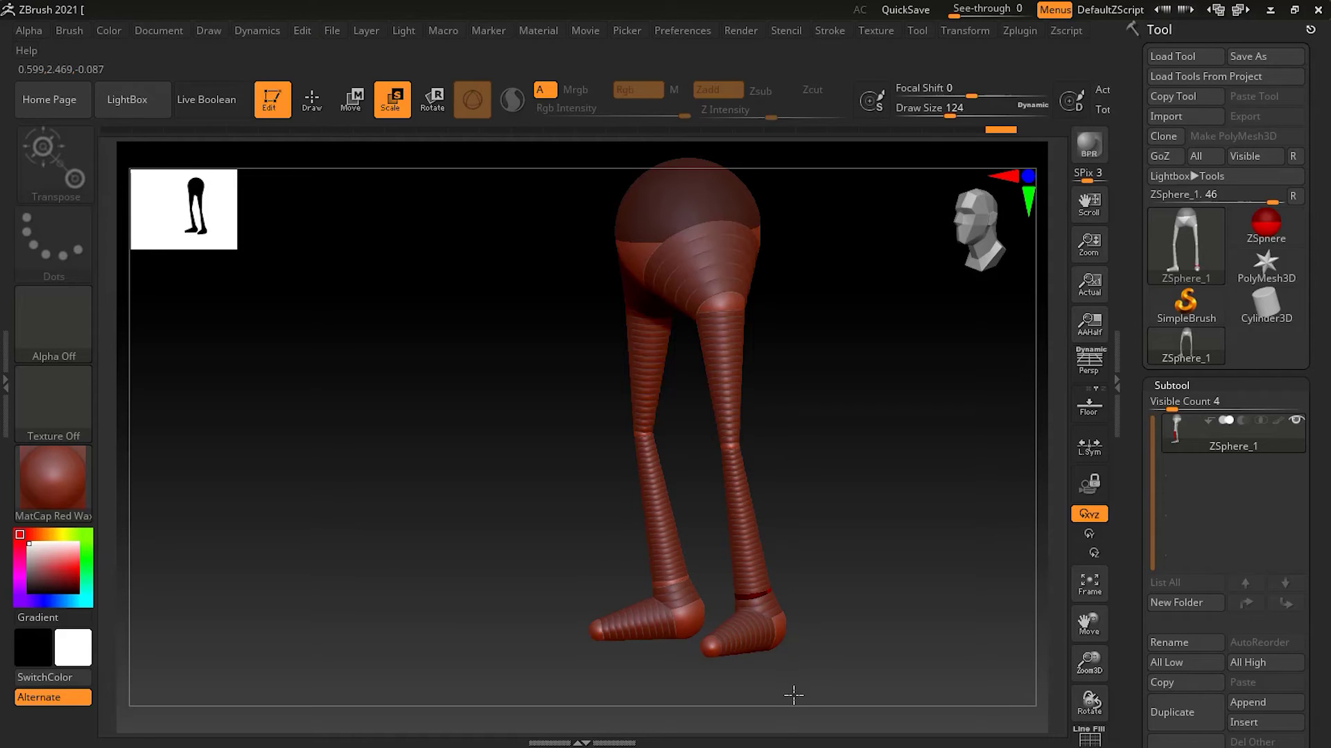
drag(796, 719, 894, 511)
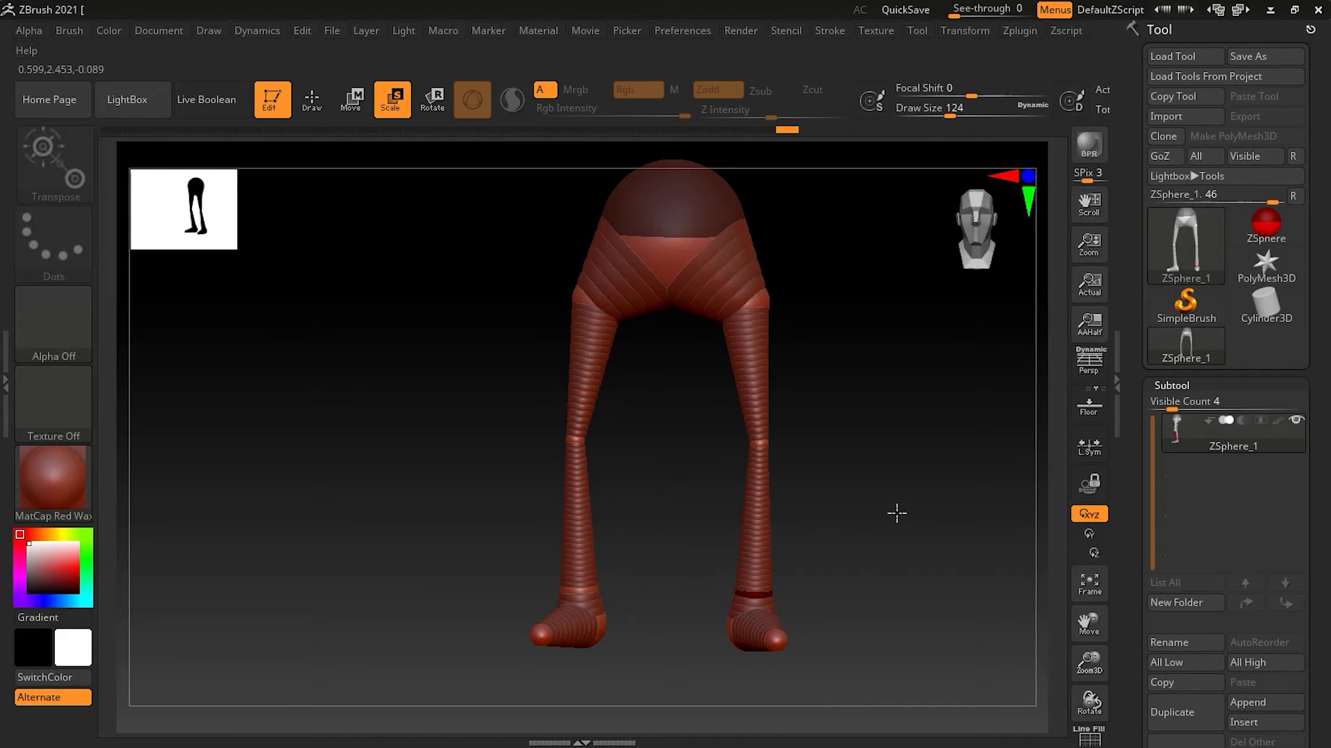
Draw a ZSphere centred on top of the pelvis ZSphere and move it upward to form a long torso
mouse_move(884, 491)
alt+mouse_down()
mouse_move(831, 458)
mouse_move(857, 458)
mouse_move(804, 434)
mouse_move(817, 385)
mouse_move(817, 396)
alt+mouse_up()
key(q)
mouse_move(799, 348)
alt+mouse_down()
mouse_move(844, 327)
mouse_move(817, 413)
mouse_move(778, 401)
mouse_move(823, 309)
mouse_move(820, 339)
alt+mouse_up()
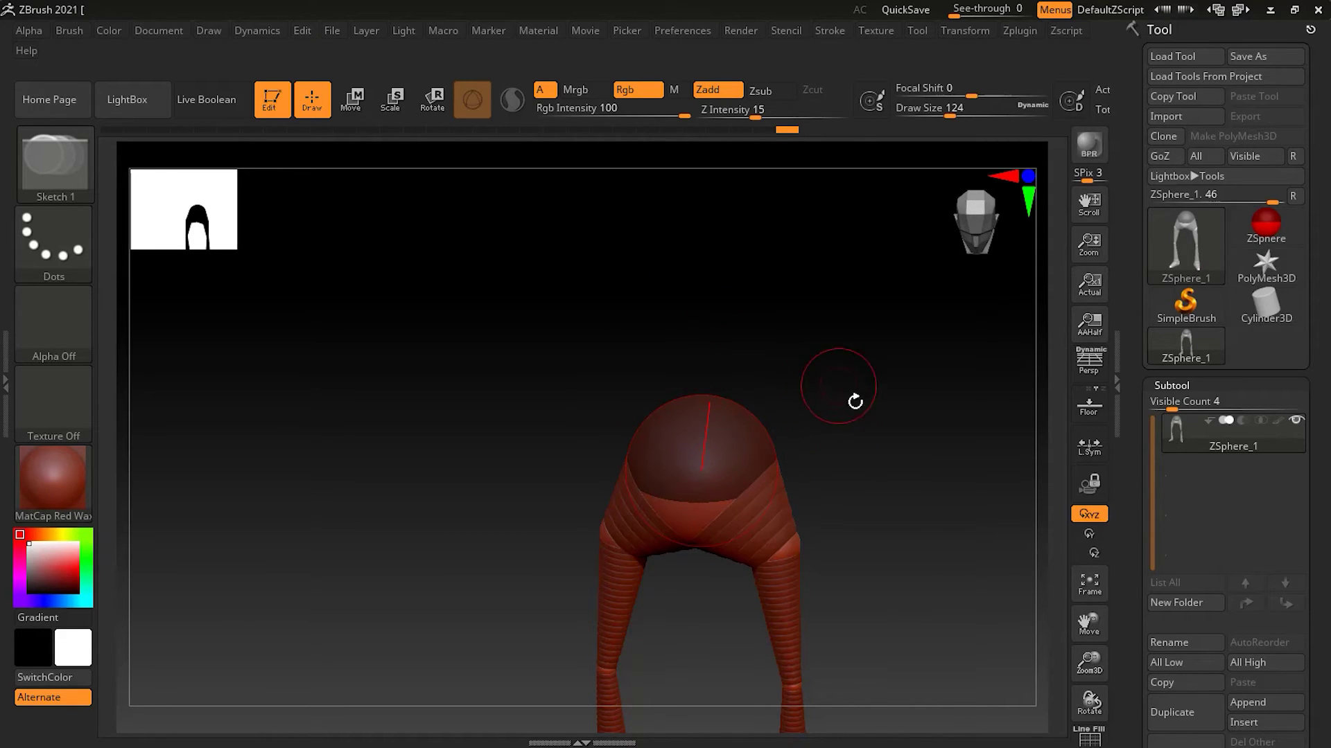
drag(856, 401, 816, 458)
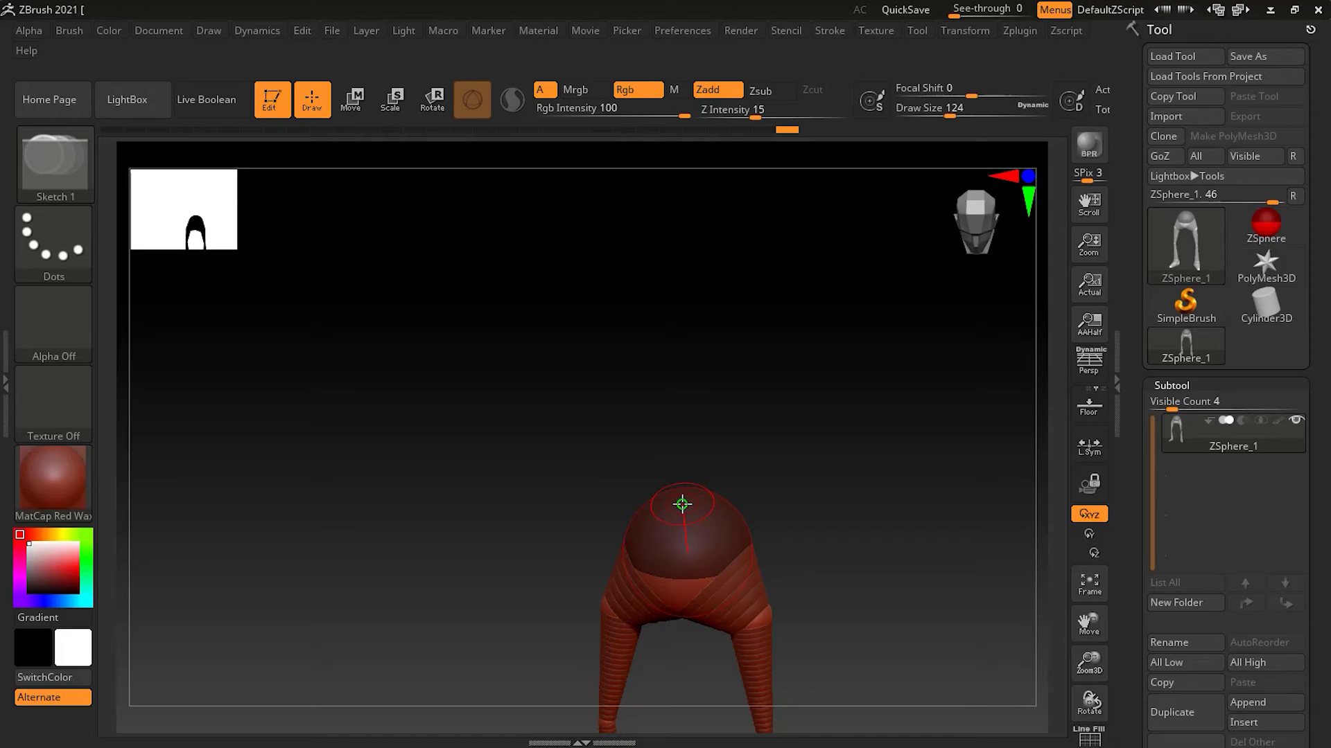
drag(681, 499, 674, 451)
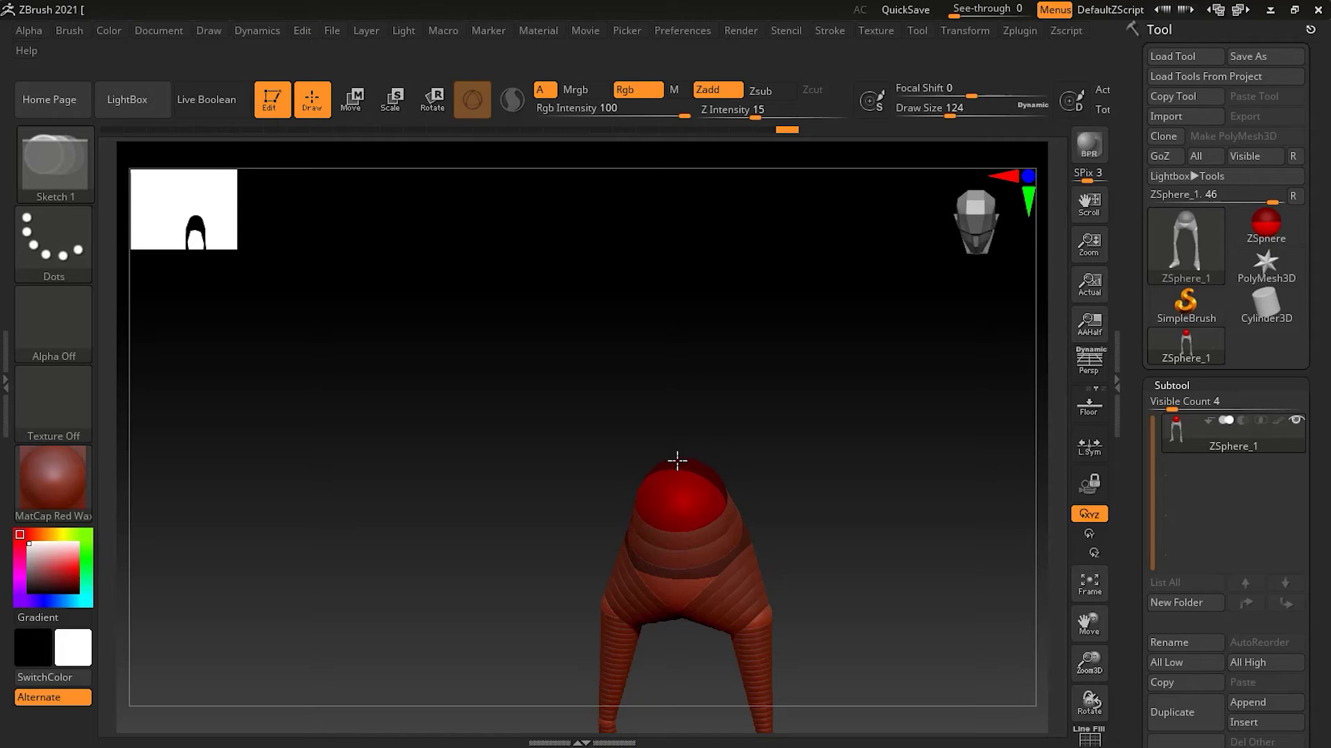
key(w)
drag(680, 492, 651, 393)
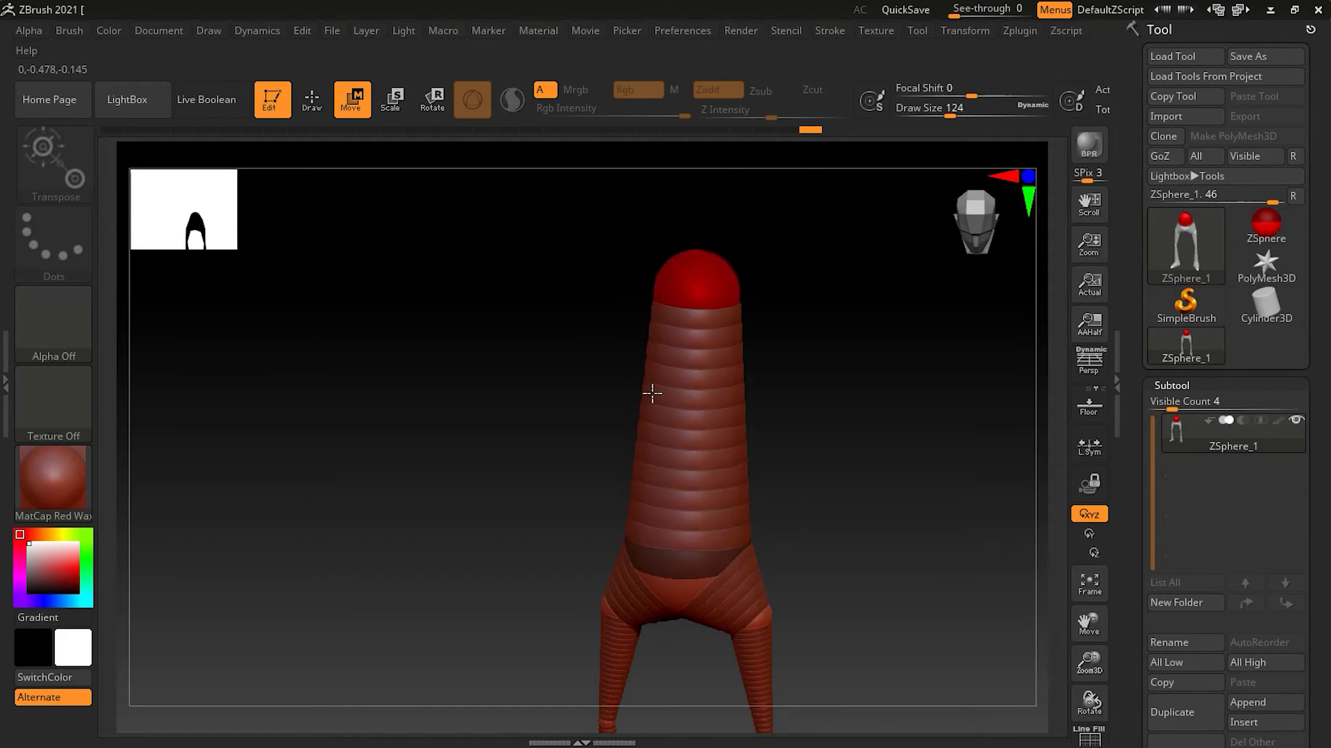
Move the top ZSphere in side view until the torso stands straight above the hips
drag(797, 473, 782, 447)
key(a)
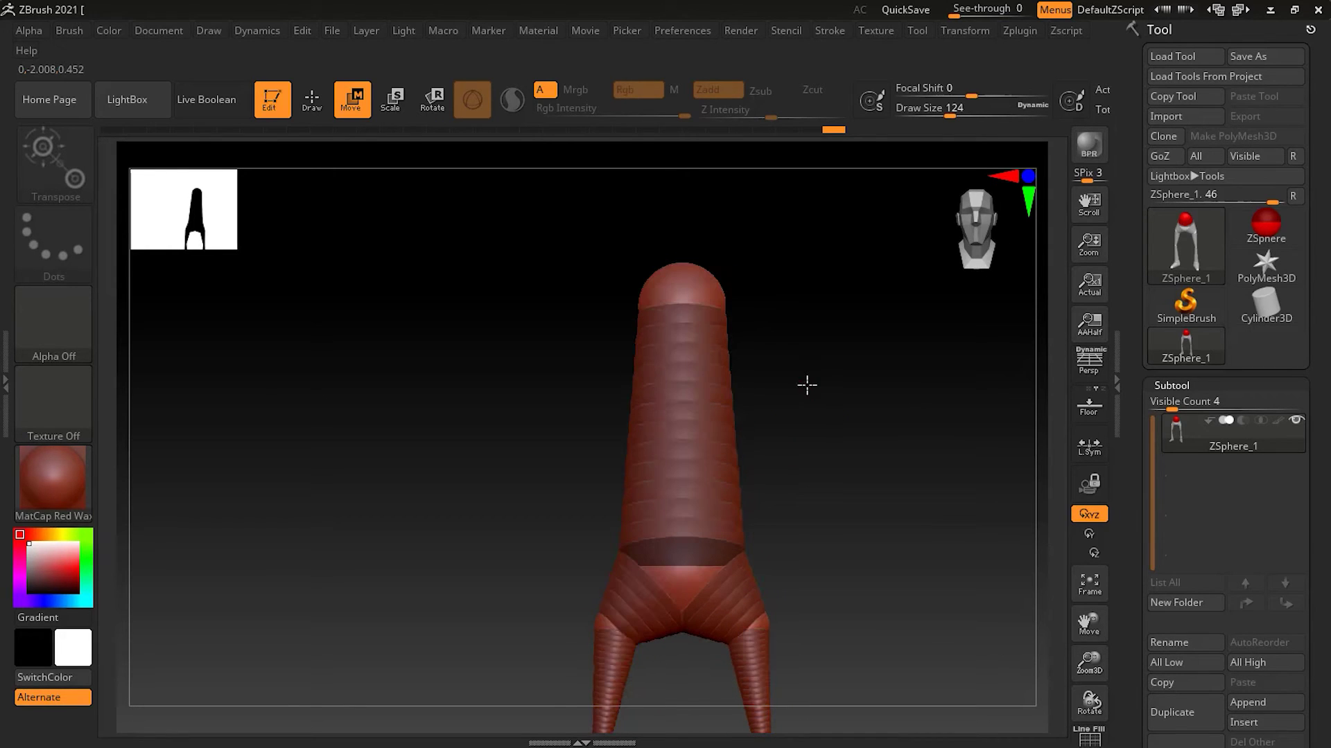
drag(859, 402, 778, 407)
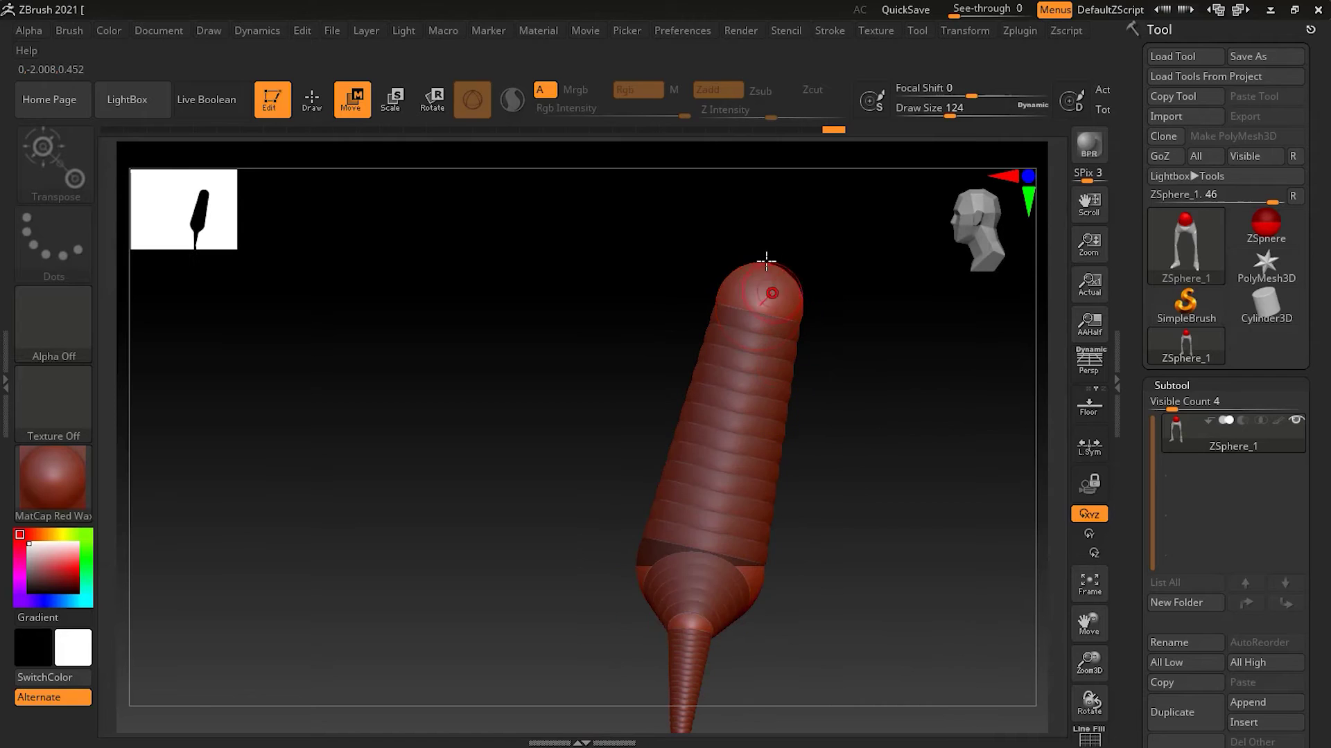
drag(766, 281, 738, 278)
mouse_move(816, 440)
shift+mouse_down()
mouse_move(900, 458)
mouse_move(850, 368)
mouse_move(816, 410)
shift+mouse_up()
key(a)
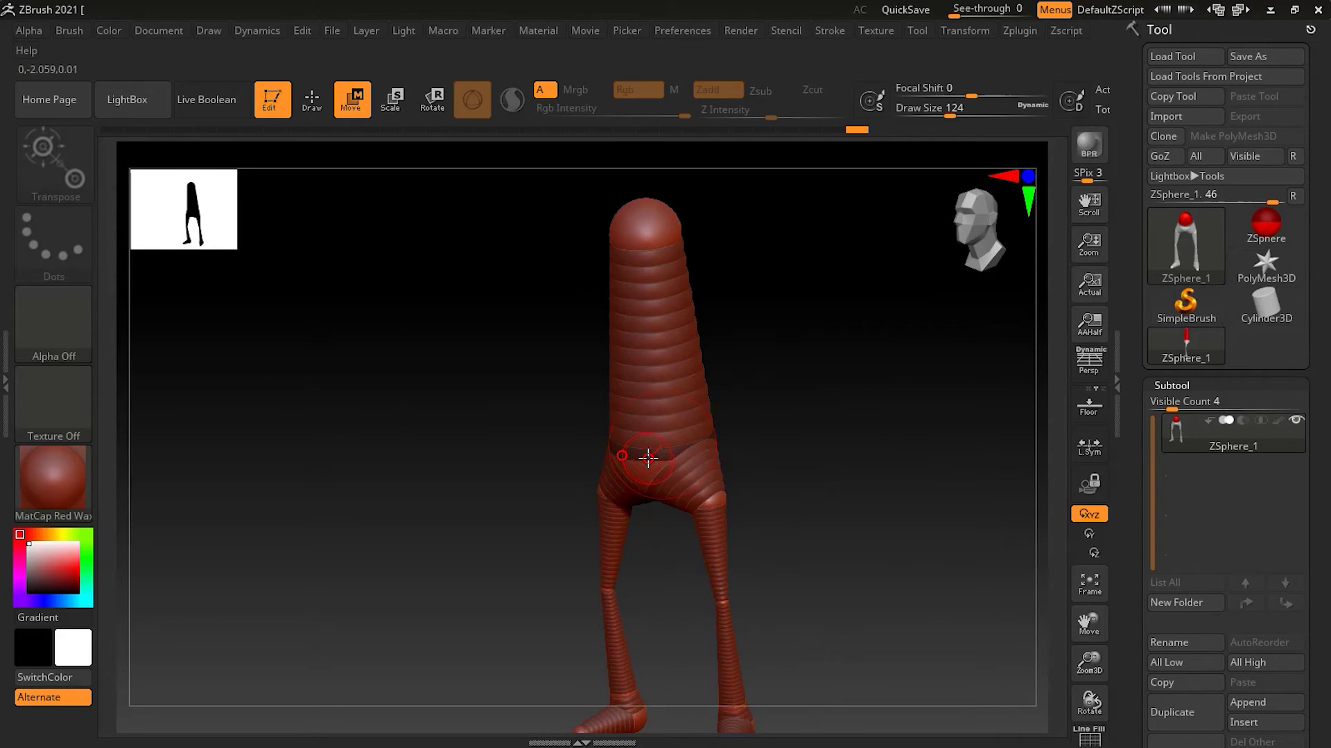
Scale down the base pelvis ZSphere and insert two ZSpheres in the torso, at the chest and the waist
key(e)
drag(657, 451, 634, 486)
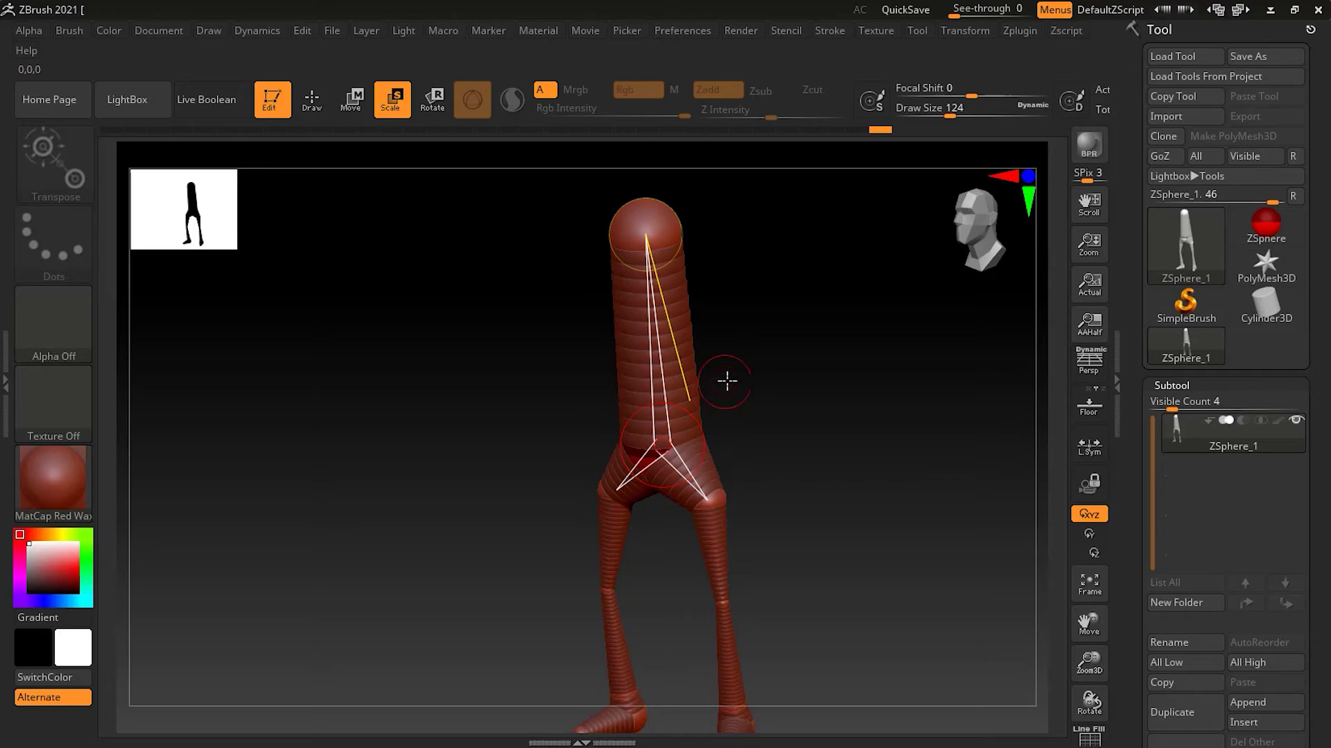
key(q)
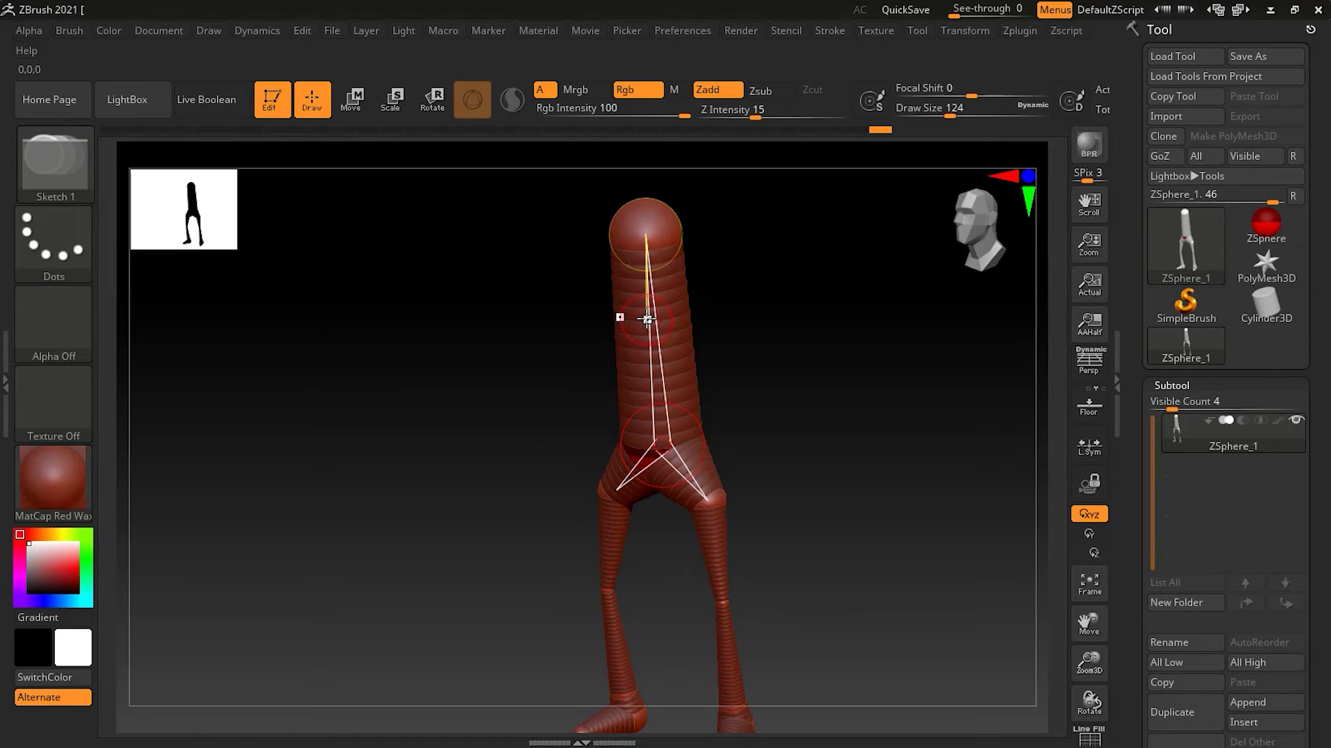
click(647, 313)
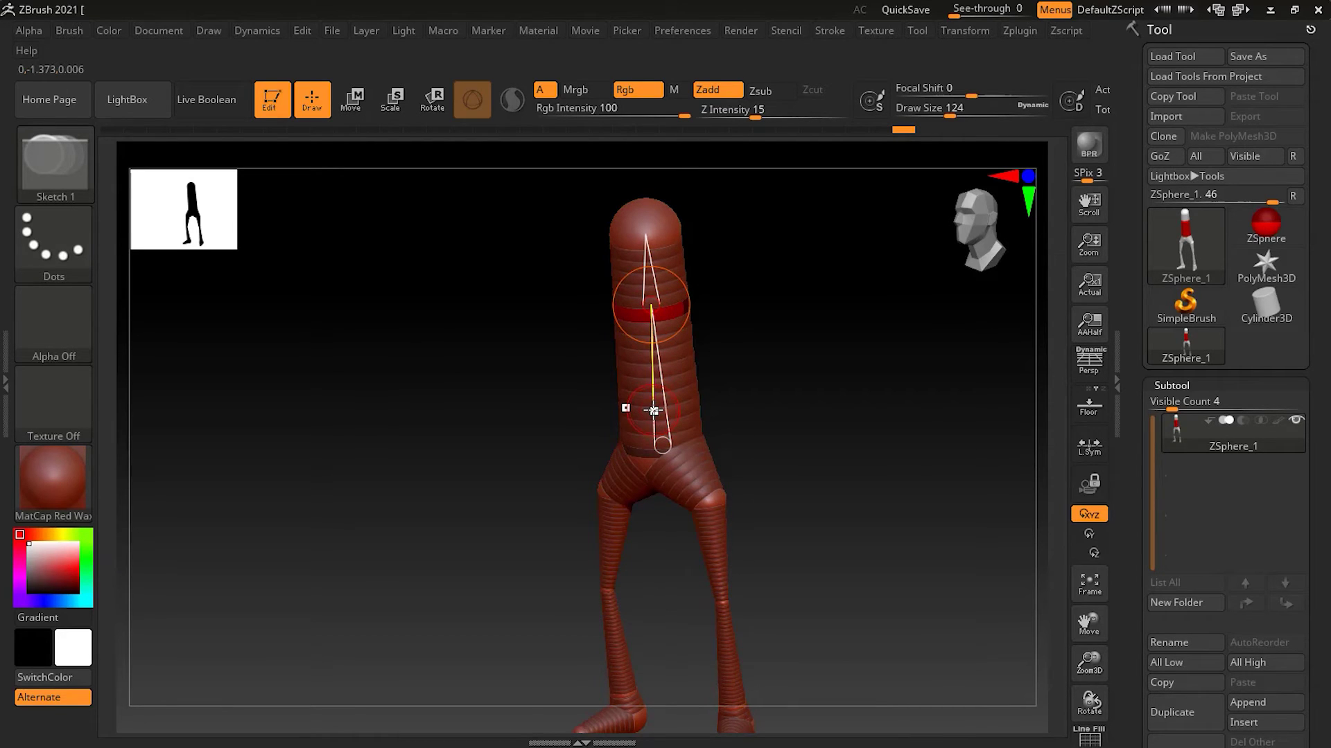
click(653, 410)
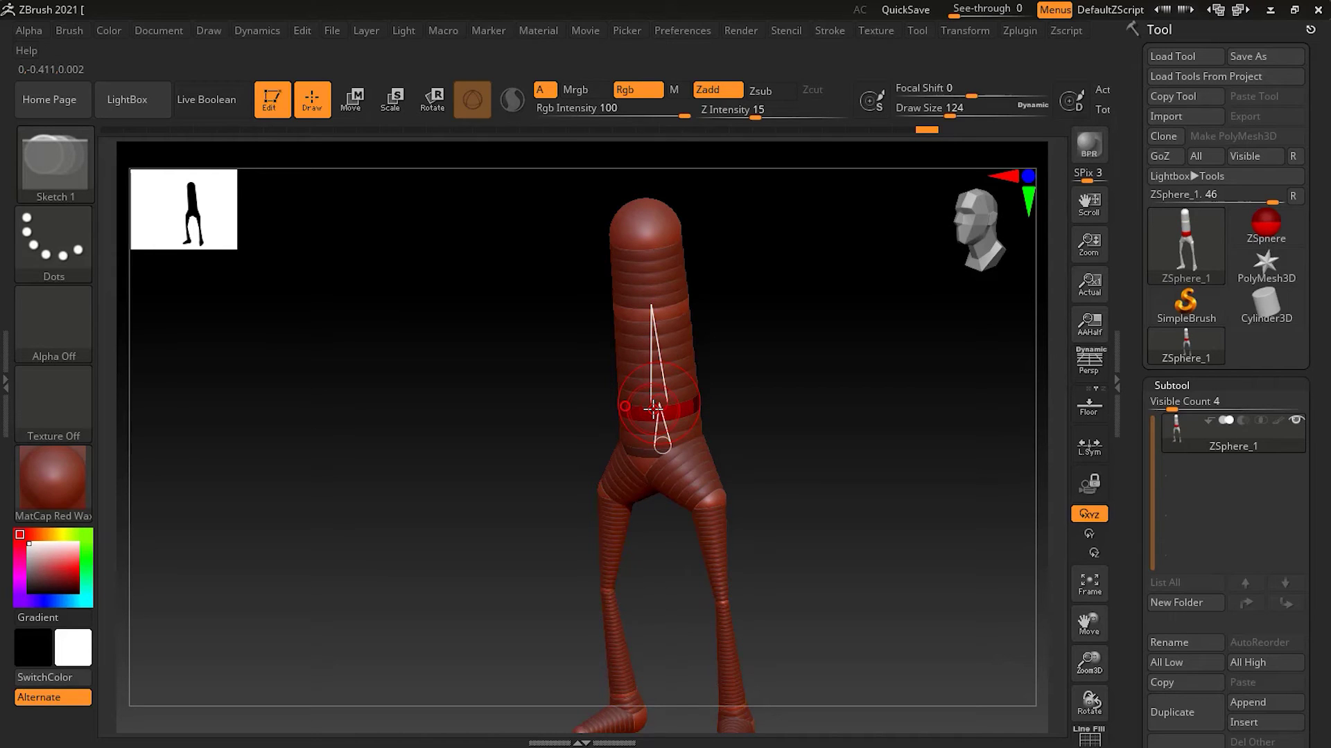
Scale down the waist and chest ZSpheres to narrow the torso above the hips
key(e)
drag(676, 412, 661, 293)
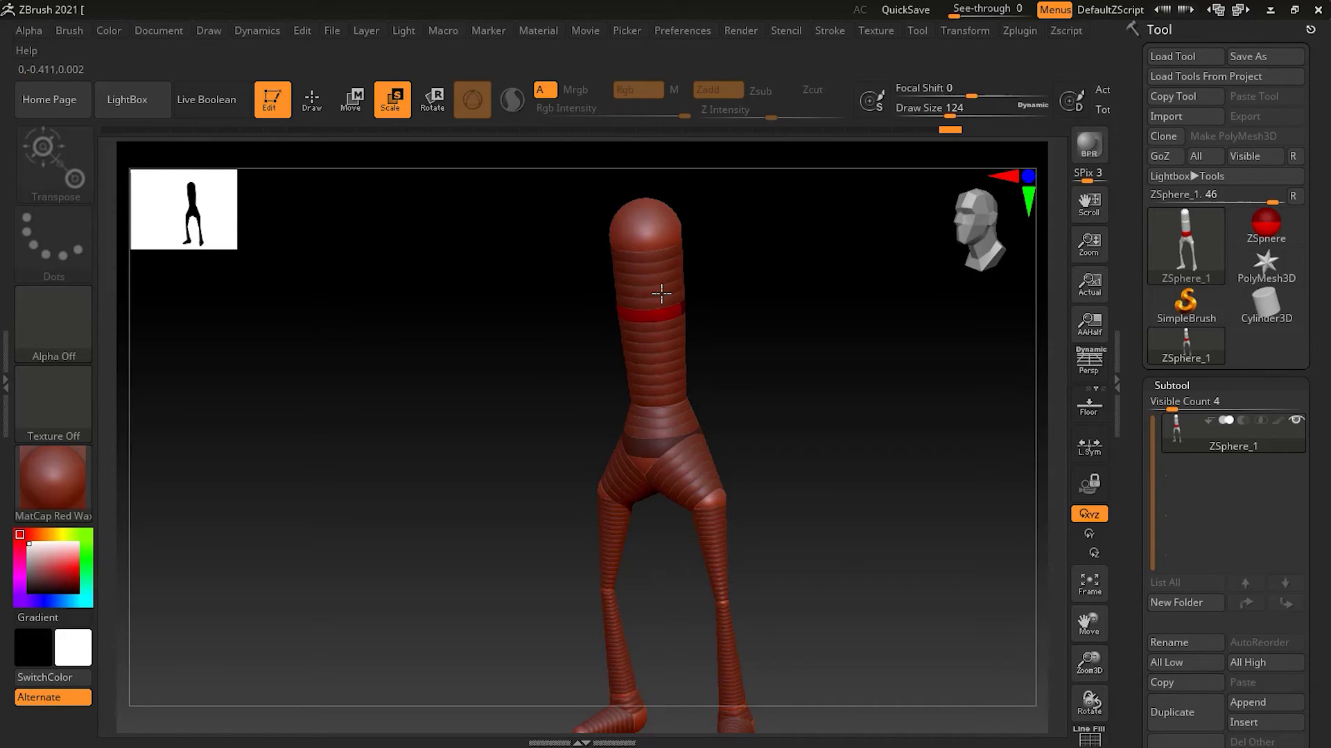
shift+drag(818, 408, 784, 416)
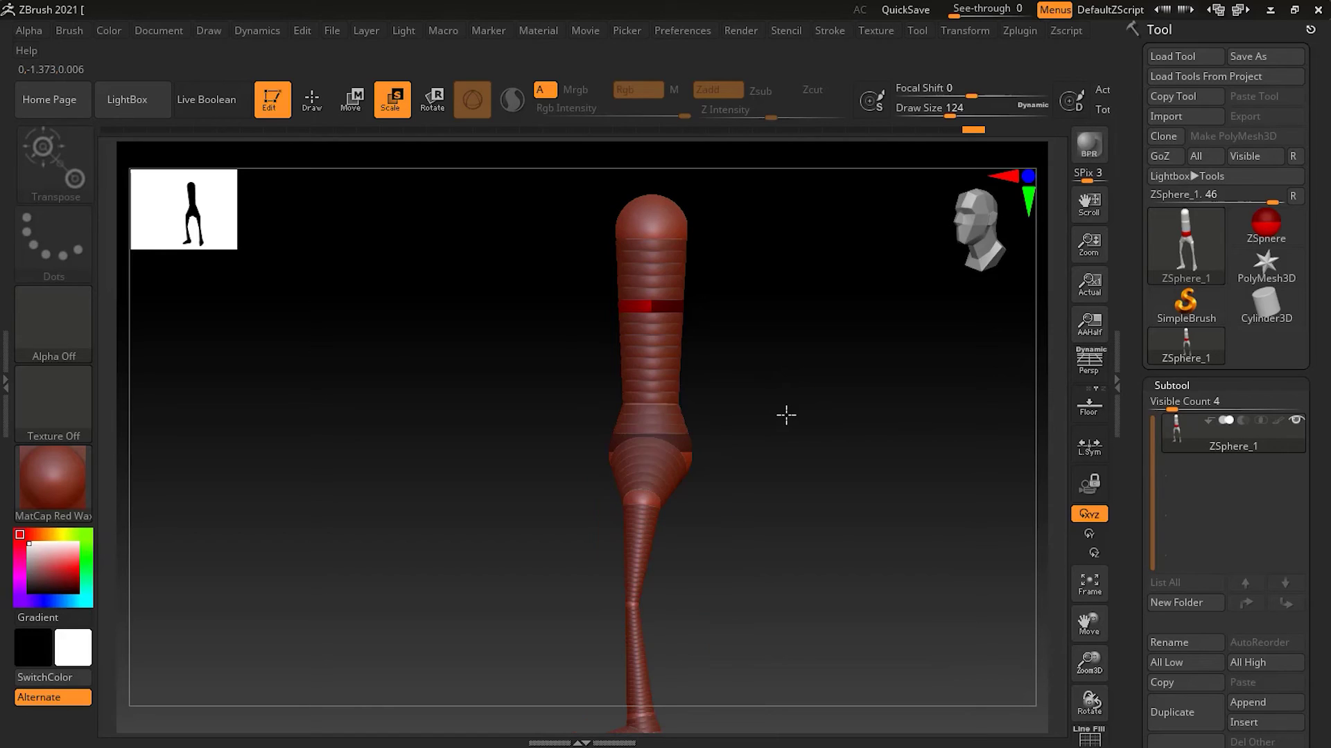
Move the chest ZSphere slightly backward and shift the head ZSphere in side view to give the spine a gentle curve
click(672, 404)
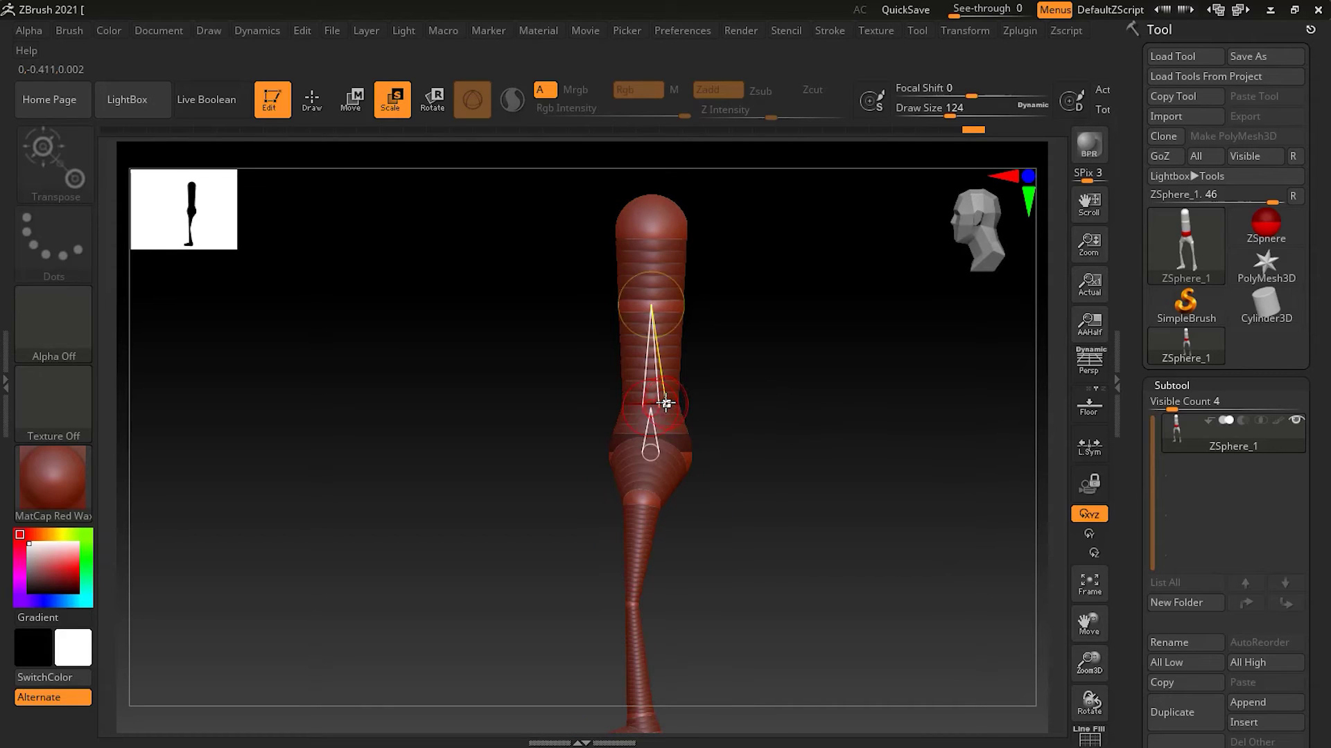
key(w)
drag(665, 402, 689, 401)
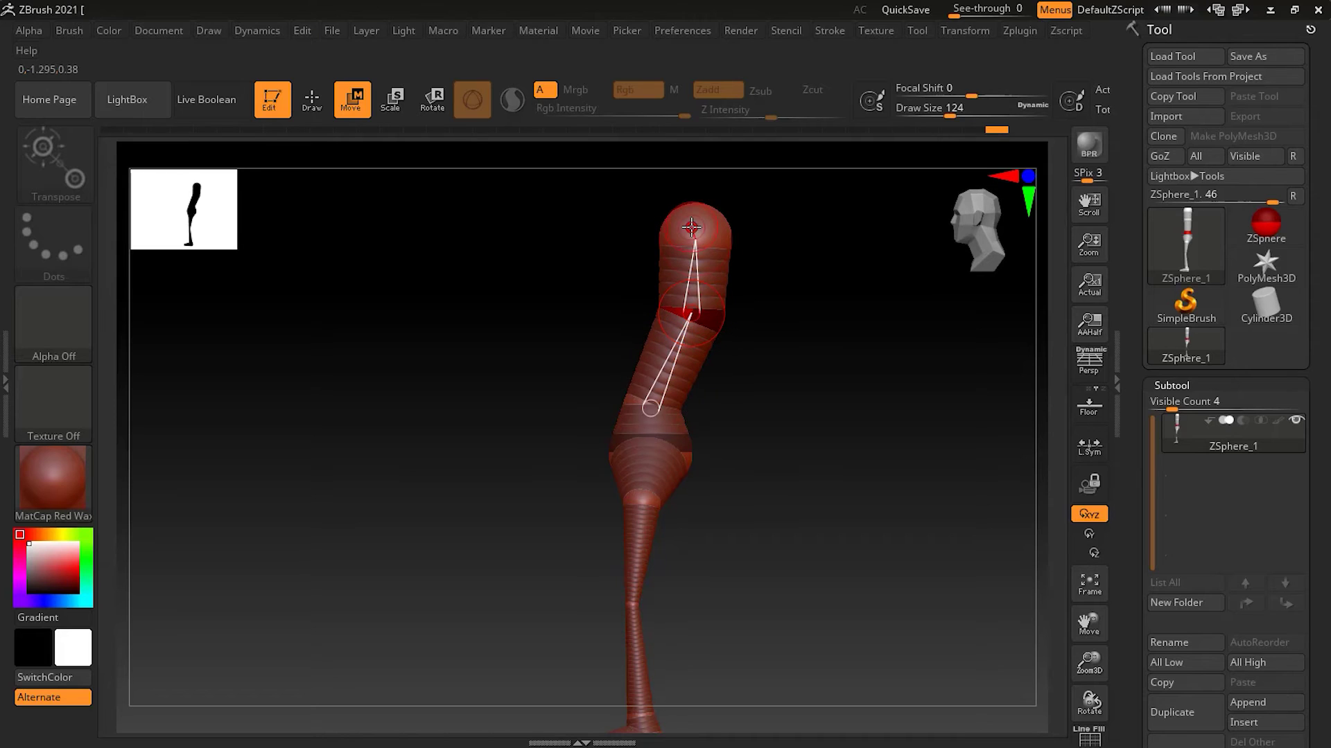
mouse_move(695, 225)
mouse_down()
mouse_move(642, 208)
mouse_move(680, 239)
mouse_up()
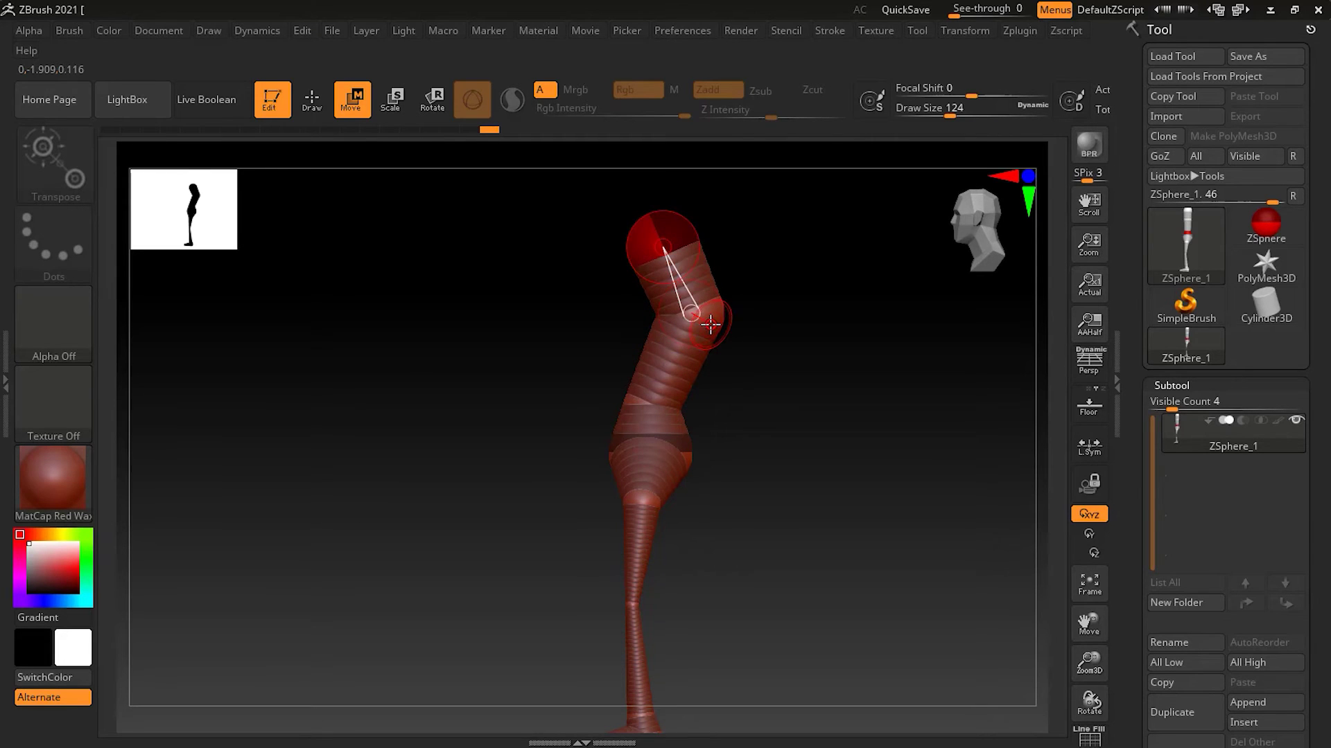
drag(710, 320, 693, 319)
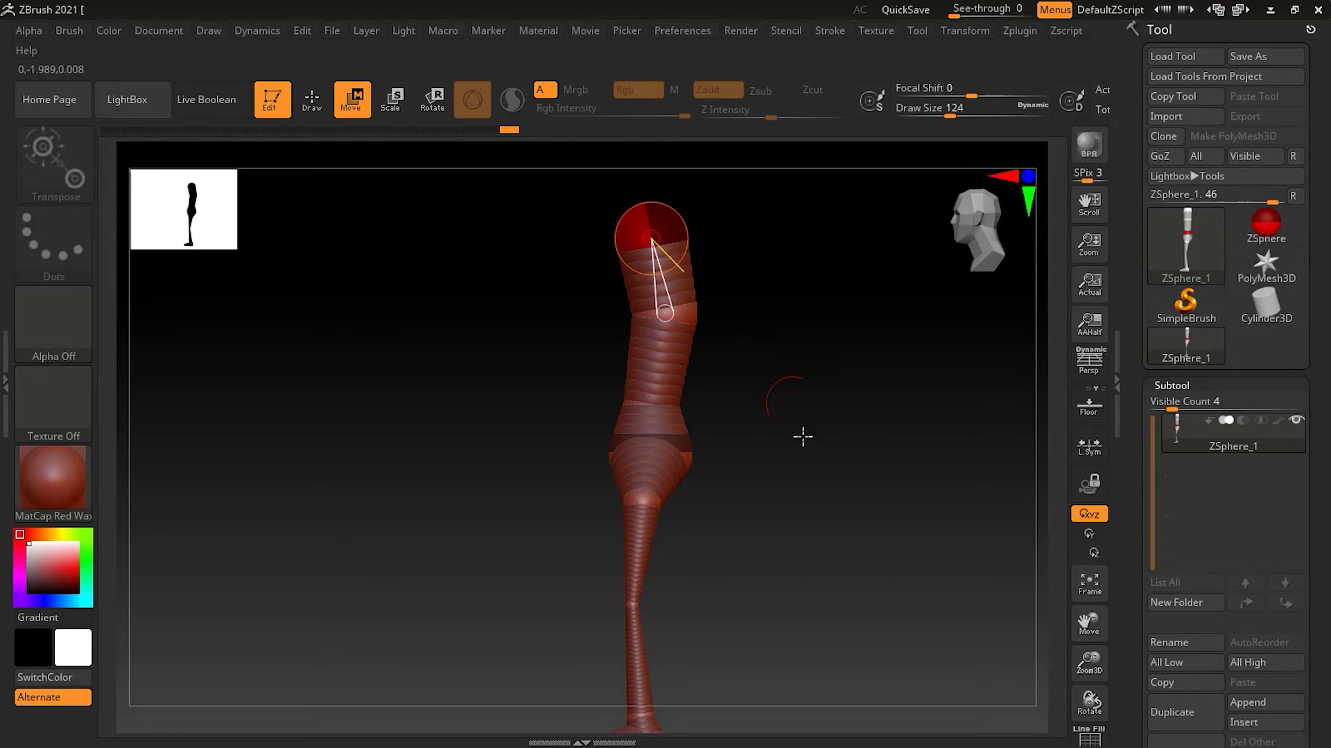
Insert a ZSphere between the chest and head, and draw a mirrored pair of arm ZSpheres on its sides
drag(796, 446, 852, 437)
drag(811, 398, 823, 318)
drag(814, 377, 723, 330)
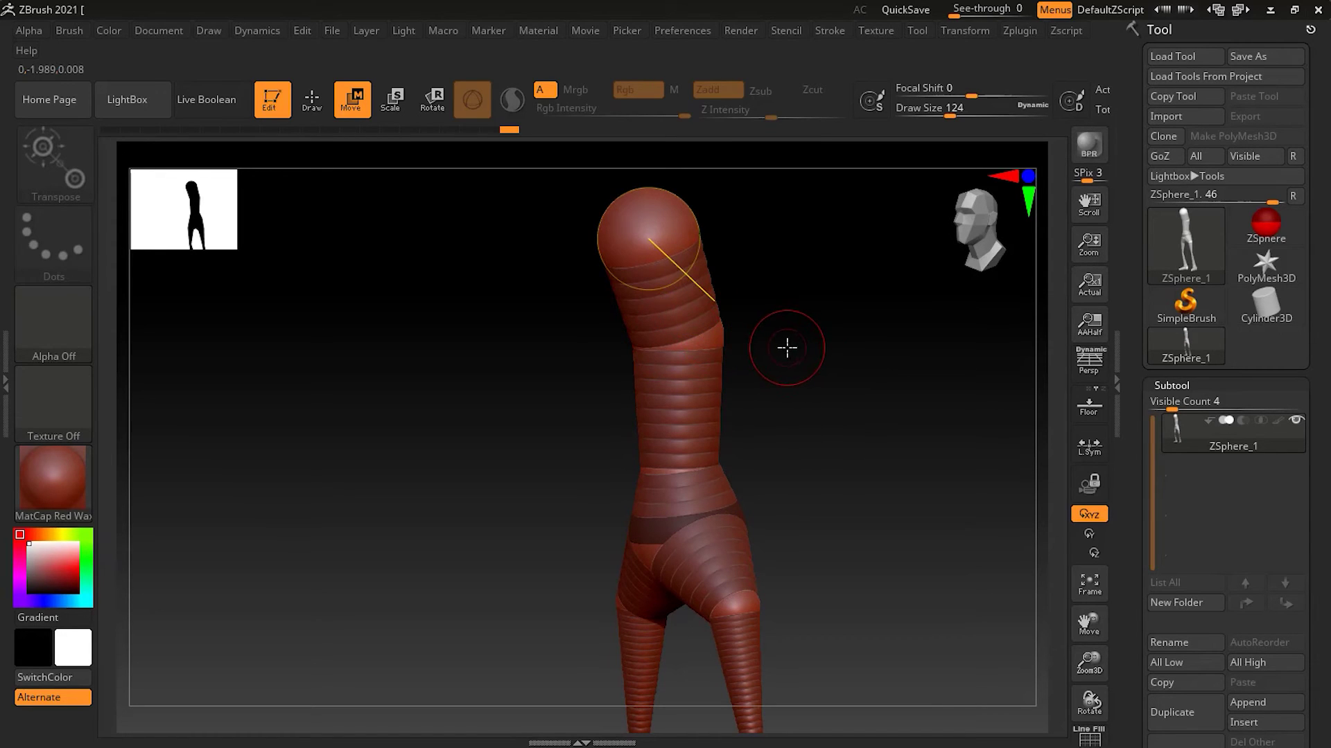
click(312, 103)
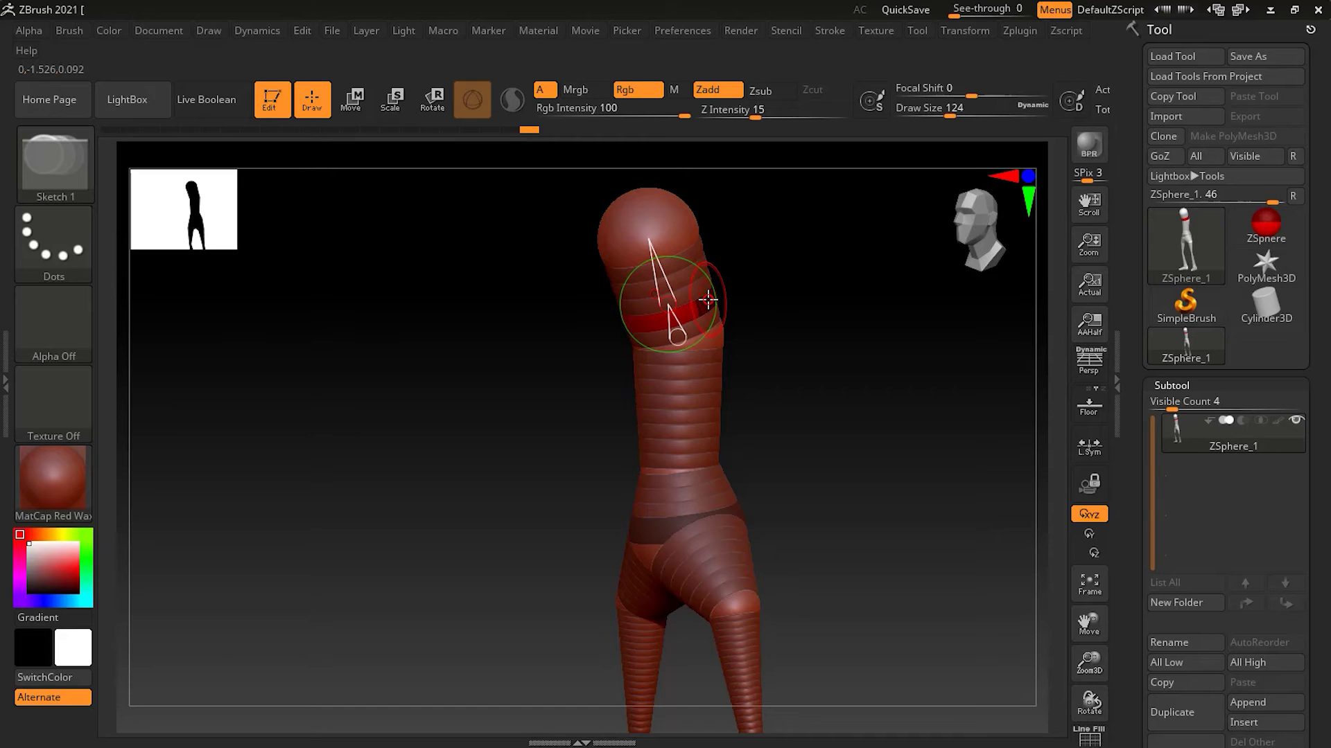
drag(708, 300, 718, 304)
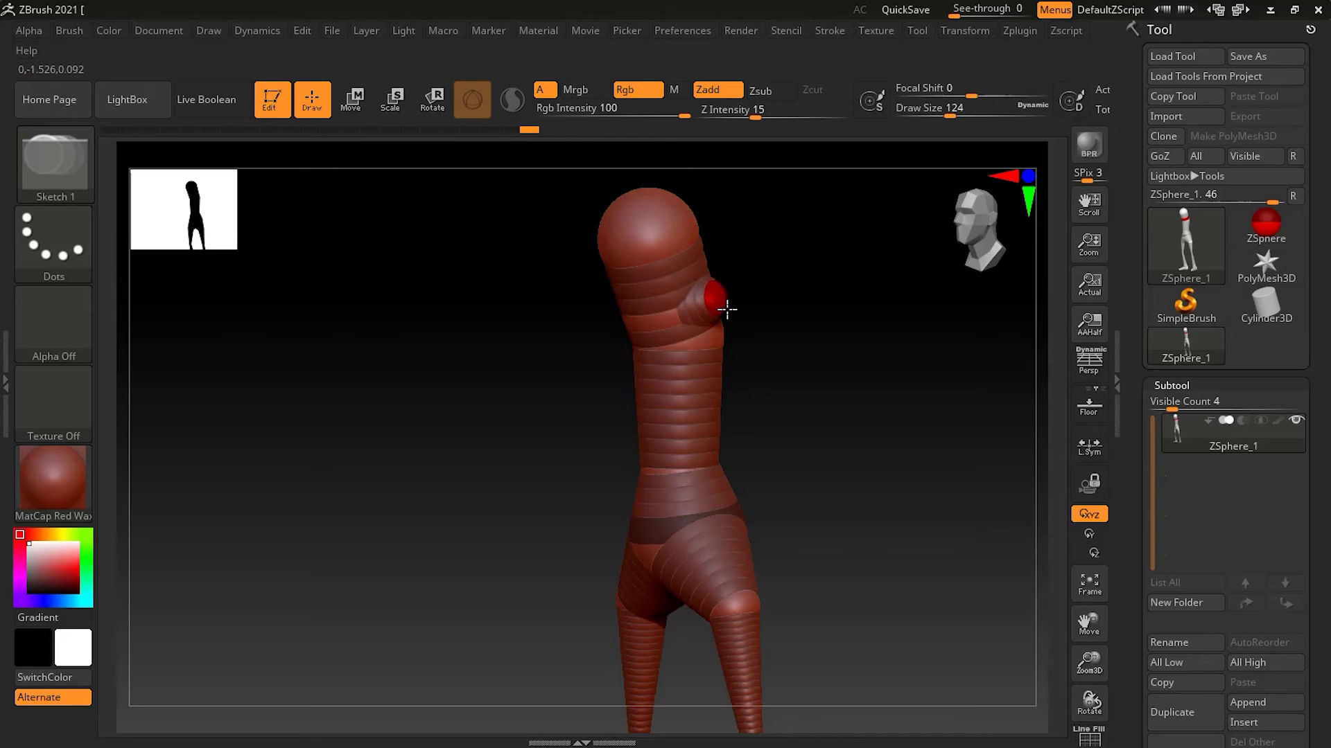
Centre the arm ZSpheres on the torso's depth and move them straight outward to form horizontal arms
drag(729, 313, 796, 318)
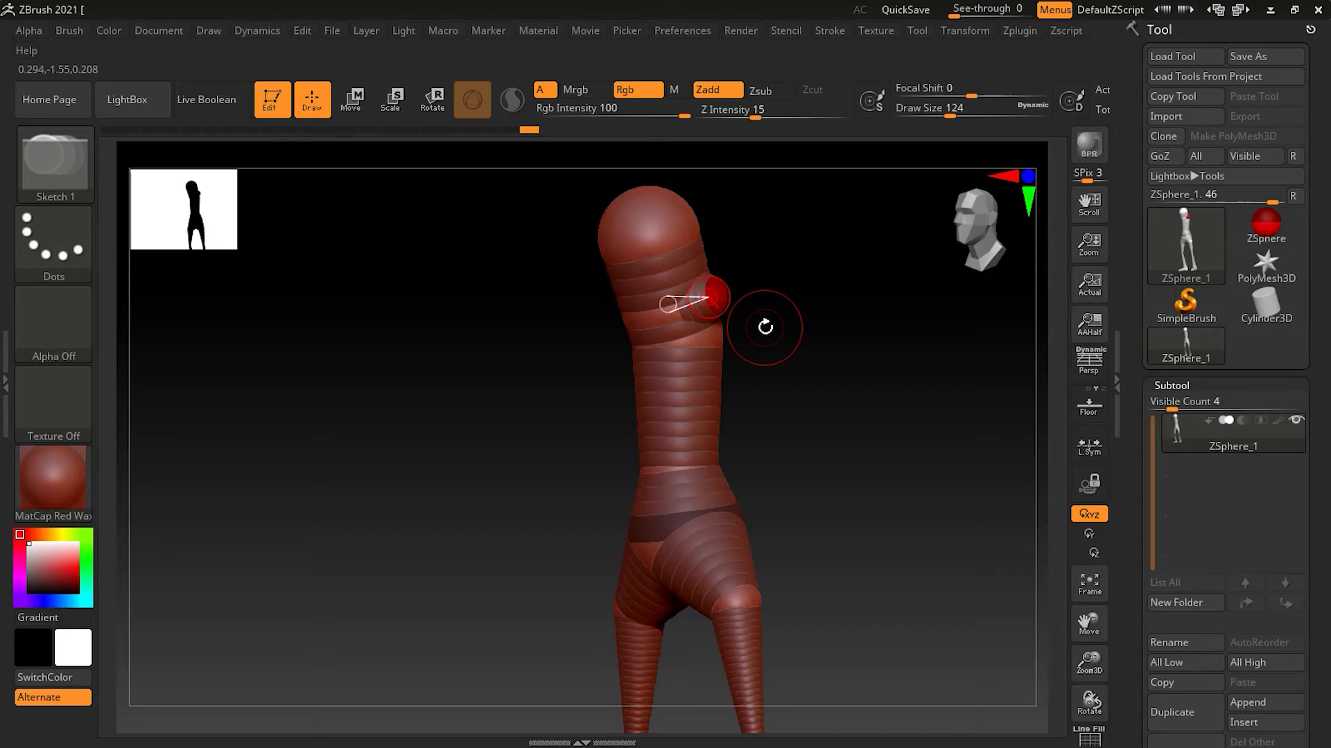
key(w)
mouse_move(772, 303)
mouse_down()
mouse_move(820, 321)
mouse_move(799, 327)
mouse_up()
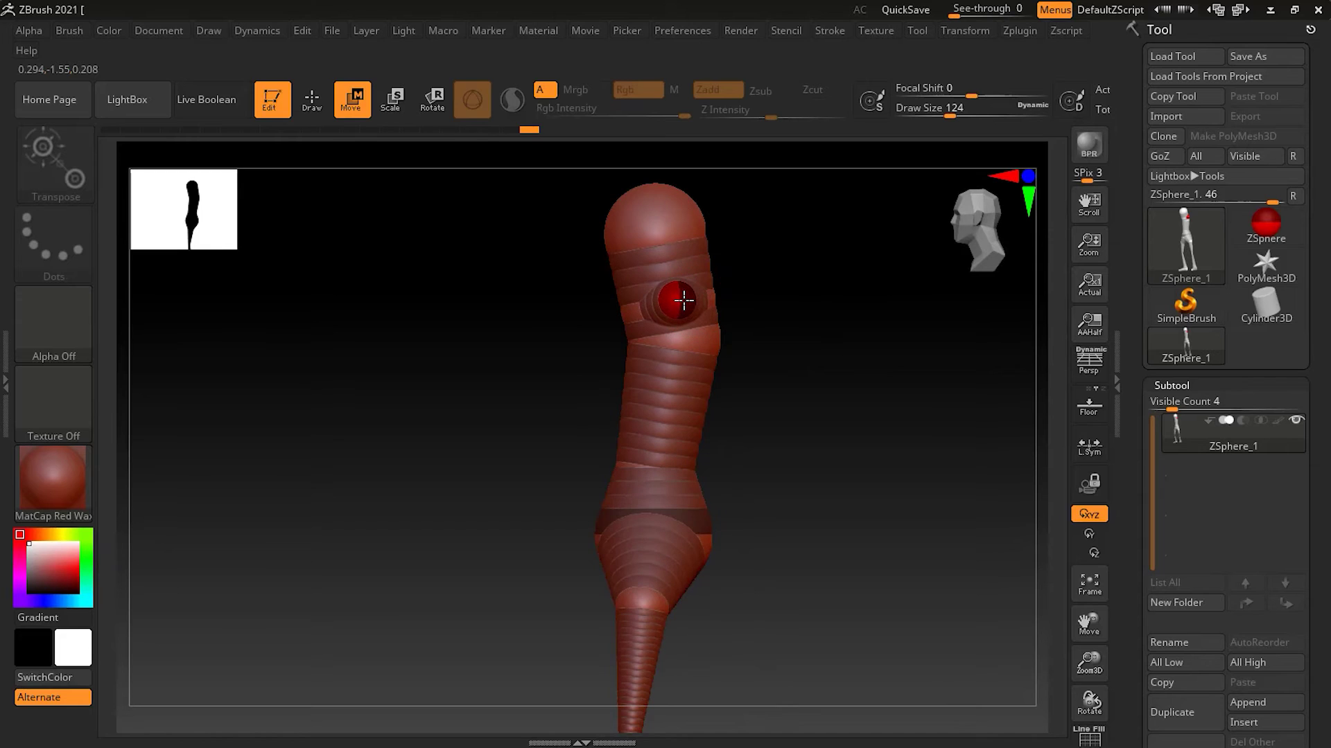
drag(772, 360, 880, 352)
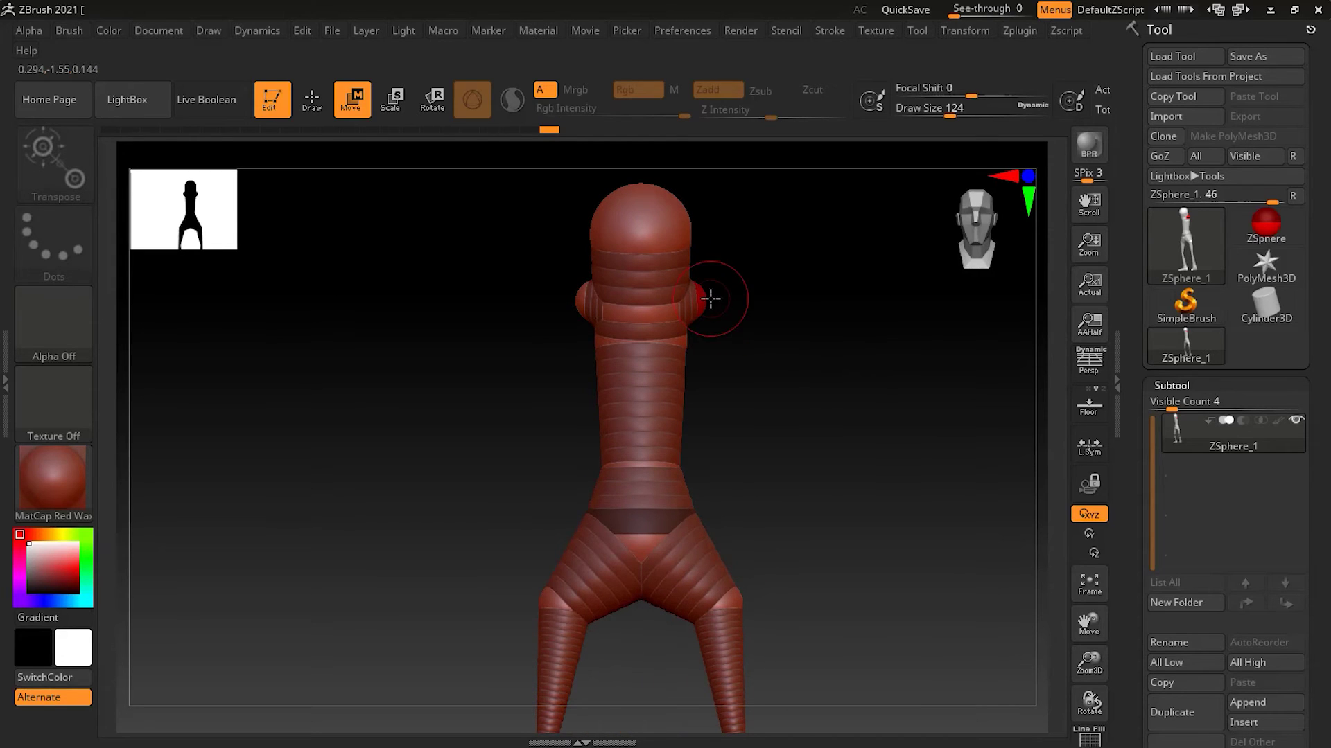
drag(705, 298, 936, 298)
drag(841, 380, 790, 389)
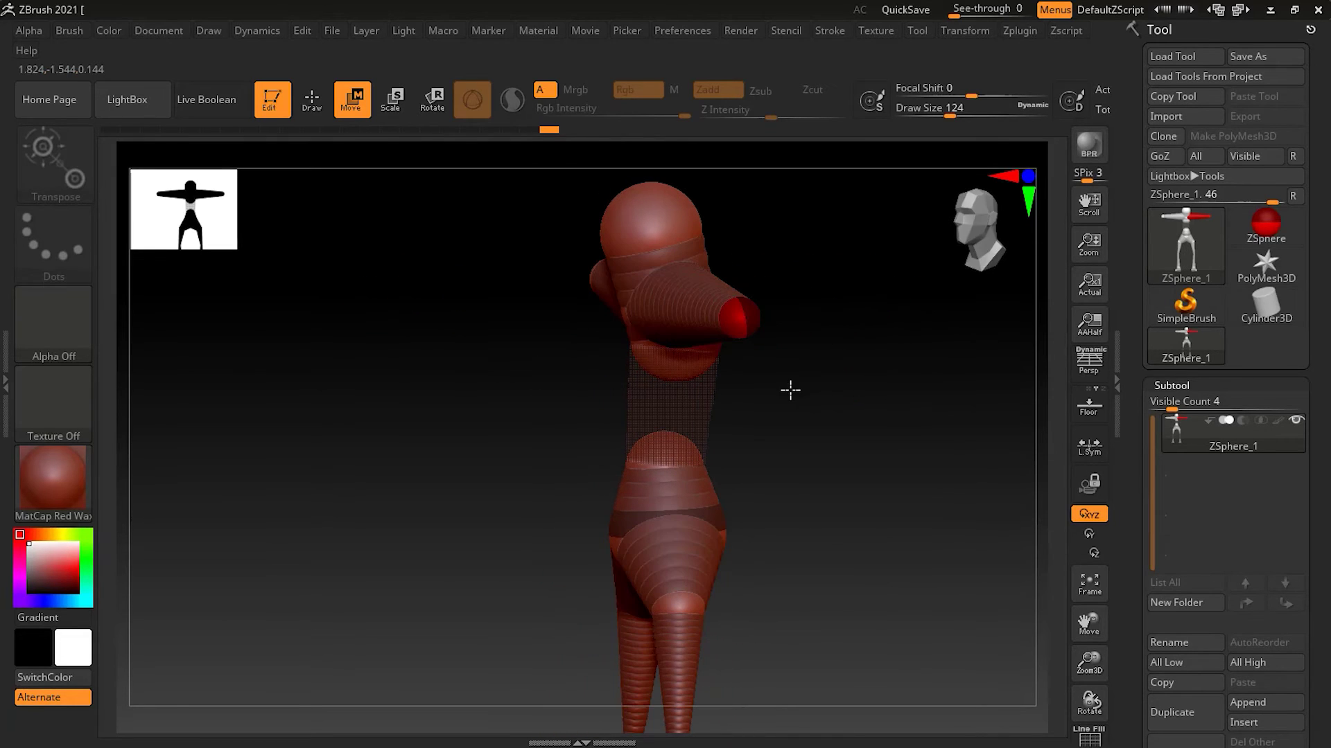
drag(787, 436, 820, 434)
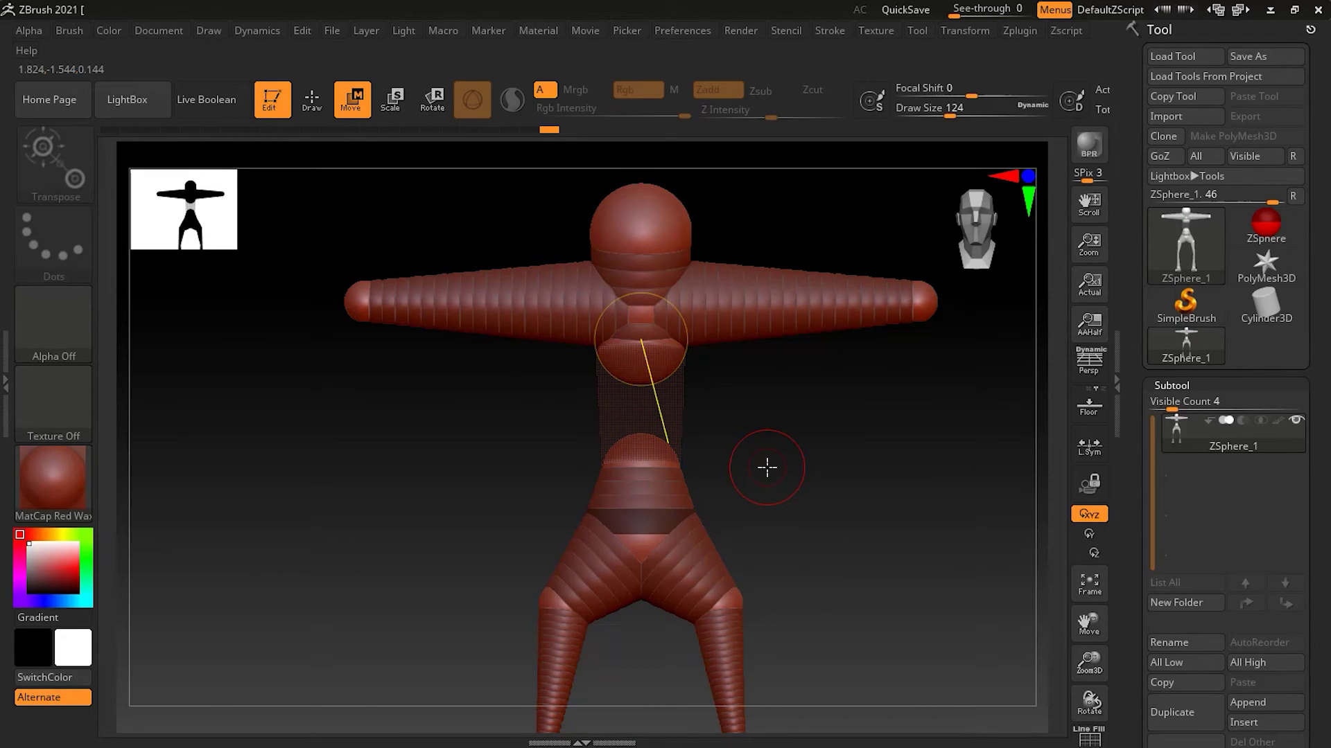
Scale down the shoulder-level ZSphere between the arms and the chest ZSphere just below it
key(e)
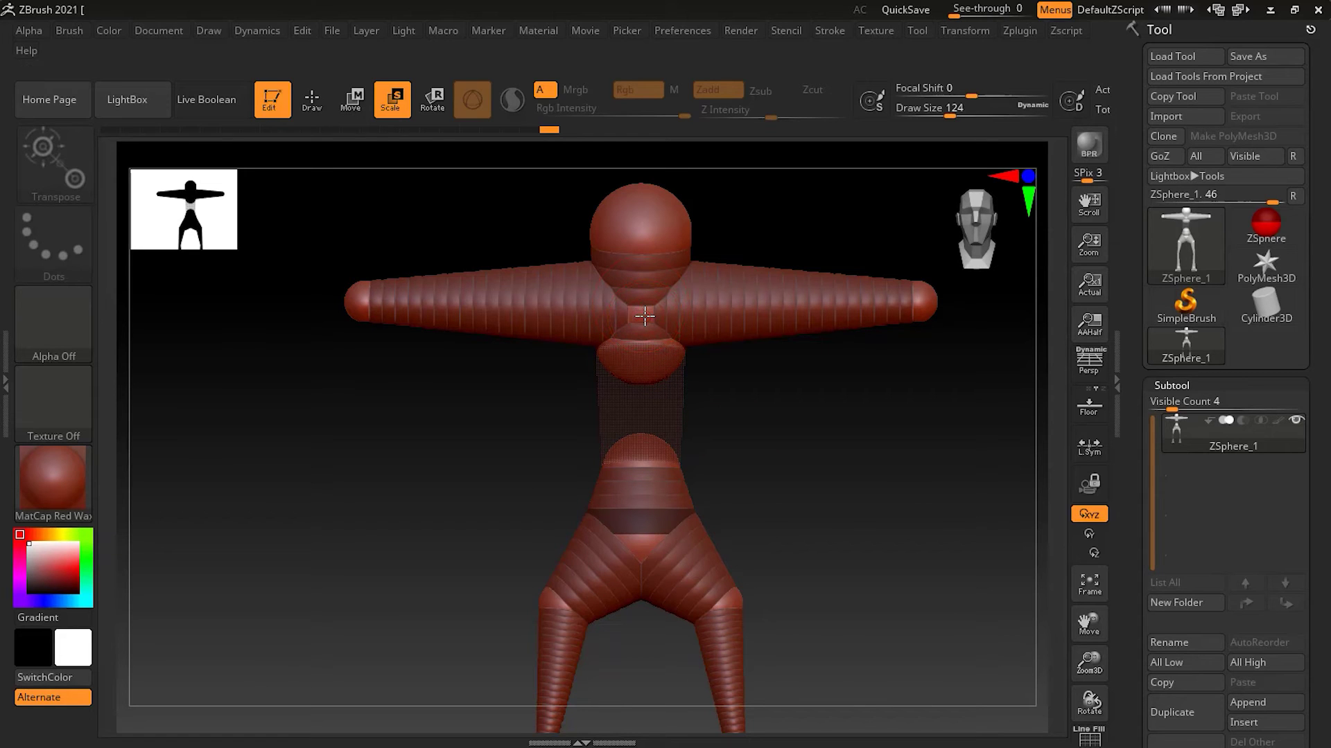
drag(629, 328, 628, 237)
drag(643, 333, 650, 305)
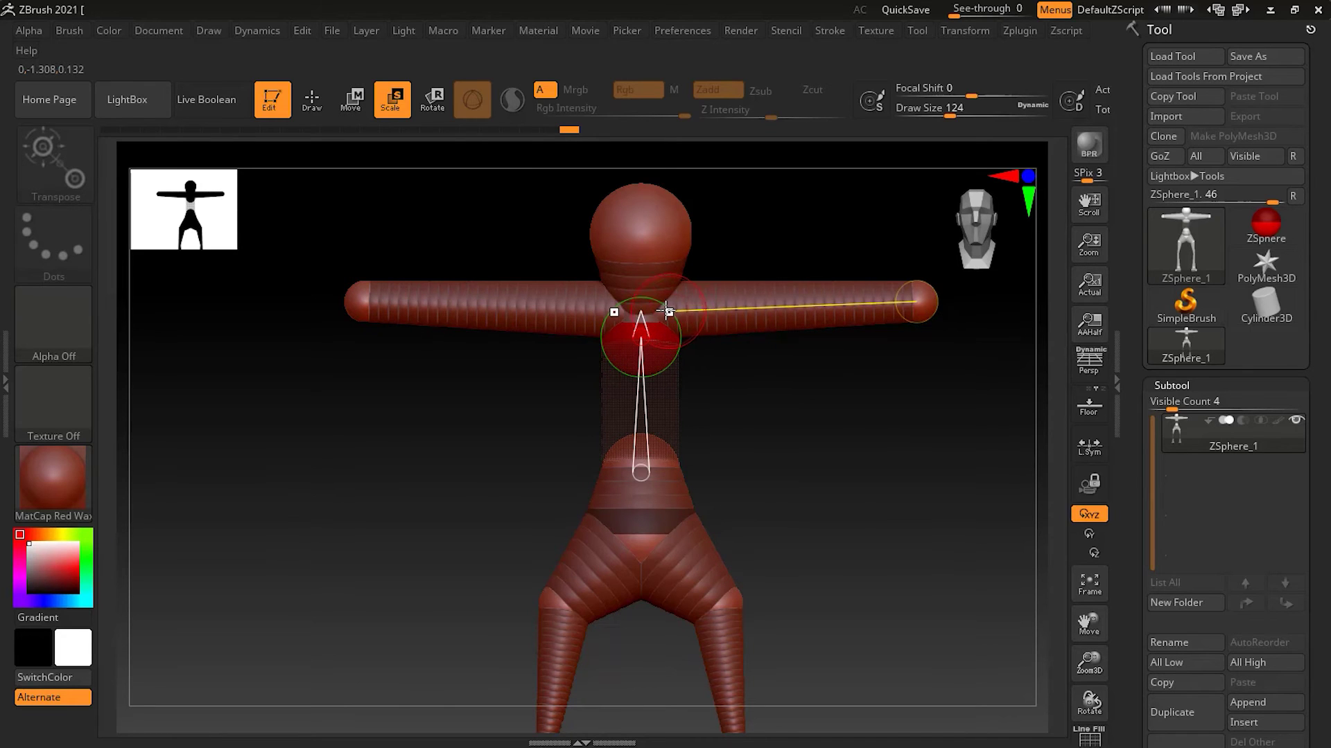
Scale down the ZSpheres at the arm ends to taper the arms towards the hands
click(932, 303)
drag(834, 316, 854, 387)
mouse_move(726, 389)
mouse_down()
mouse_move(704, 517)
mouse_move(758, 185)
mouse_move(721, 97)
mouse_move(722, 147)
mouse_up()
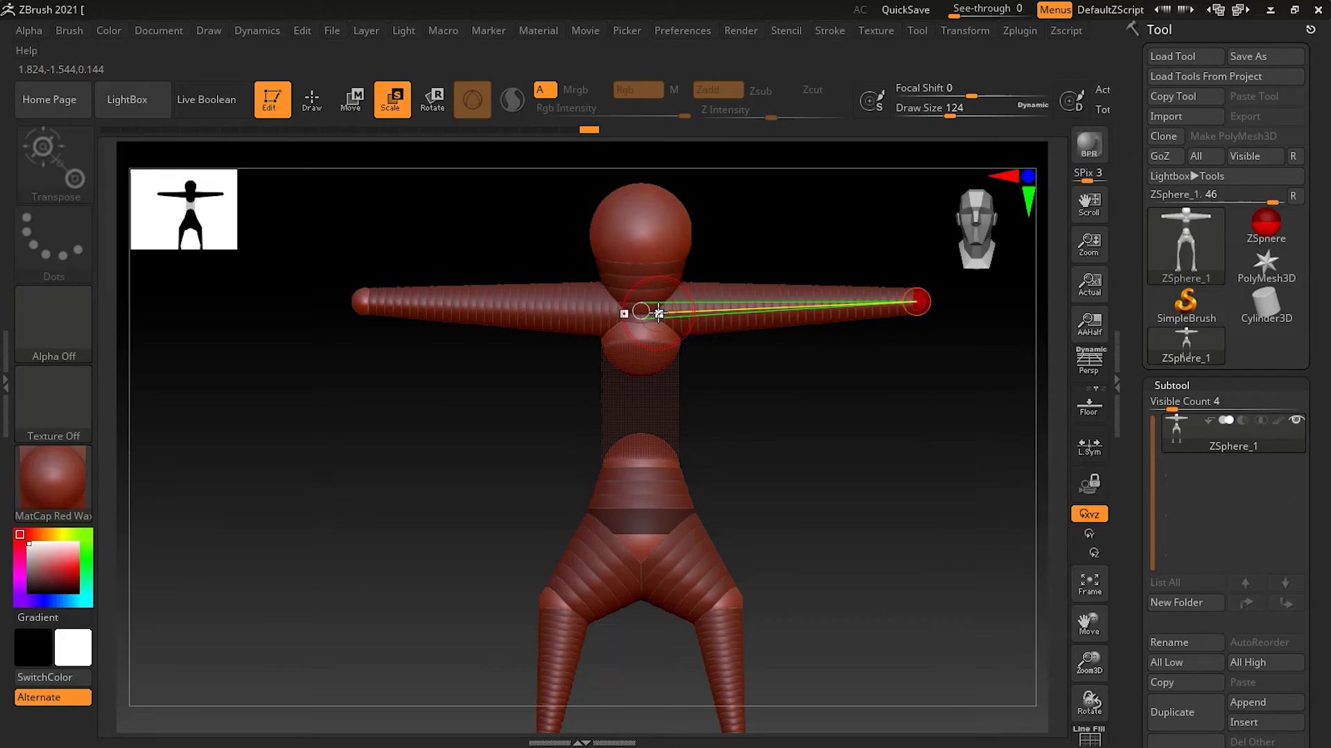
drag(659, 314, 693, 302)
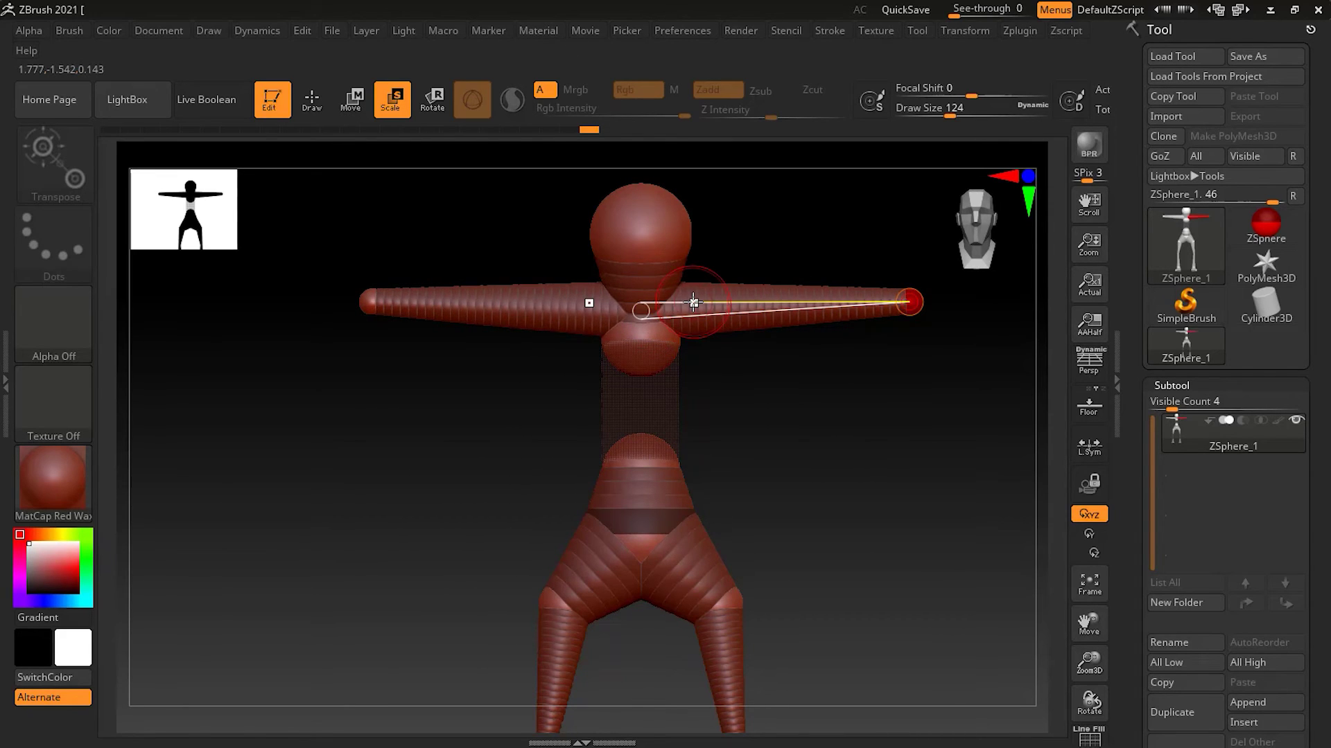
Insert a ZSphere at the inner end of each arm, close to the torso centre, and scale it down to slim the arms
key(q)
click(658, 311)
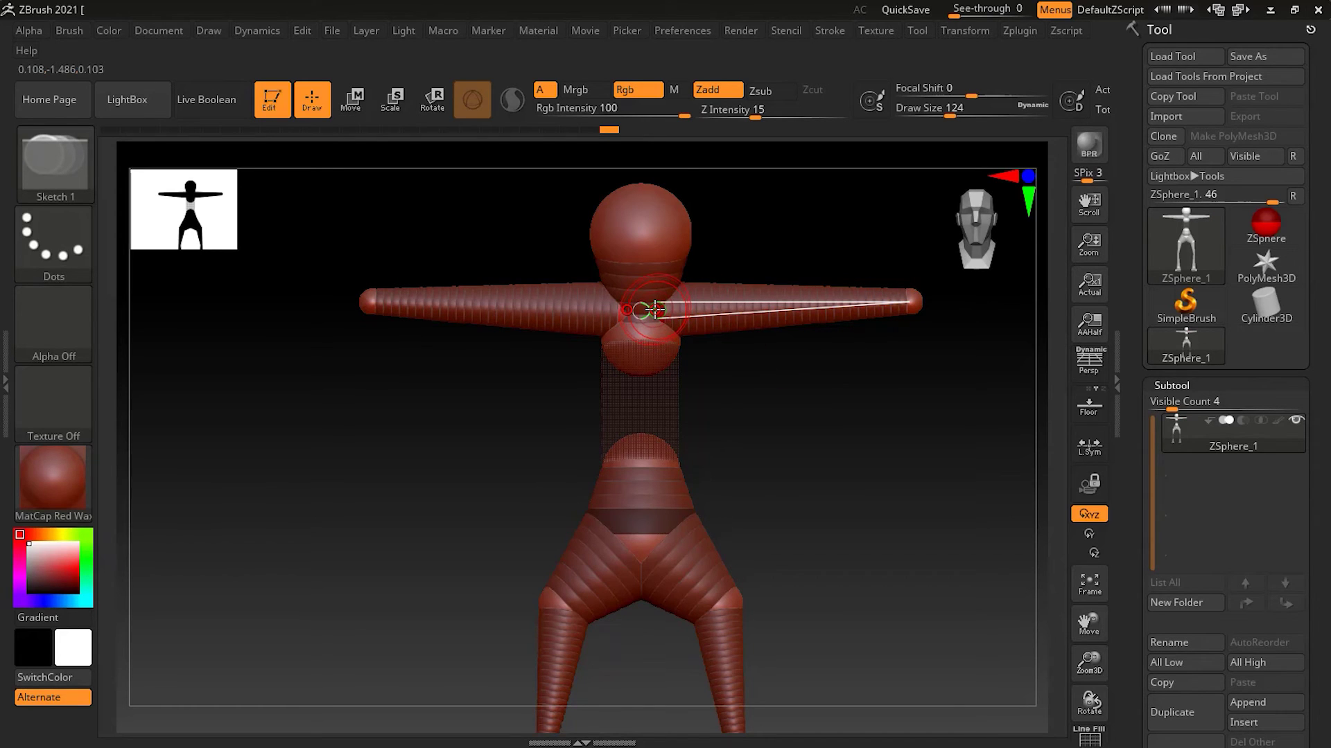
key(w)
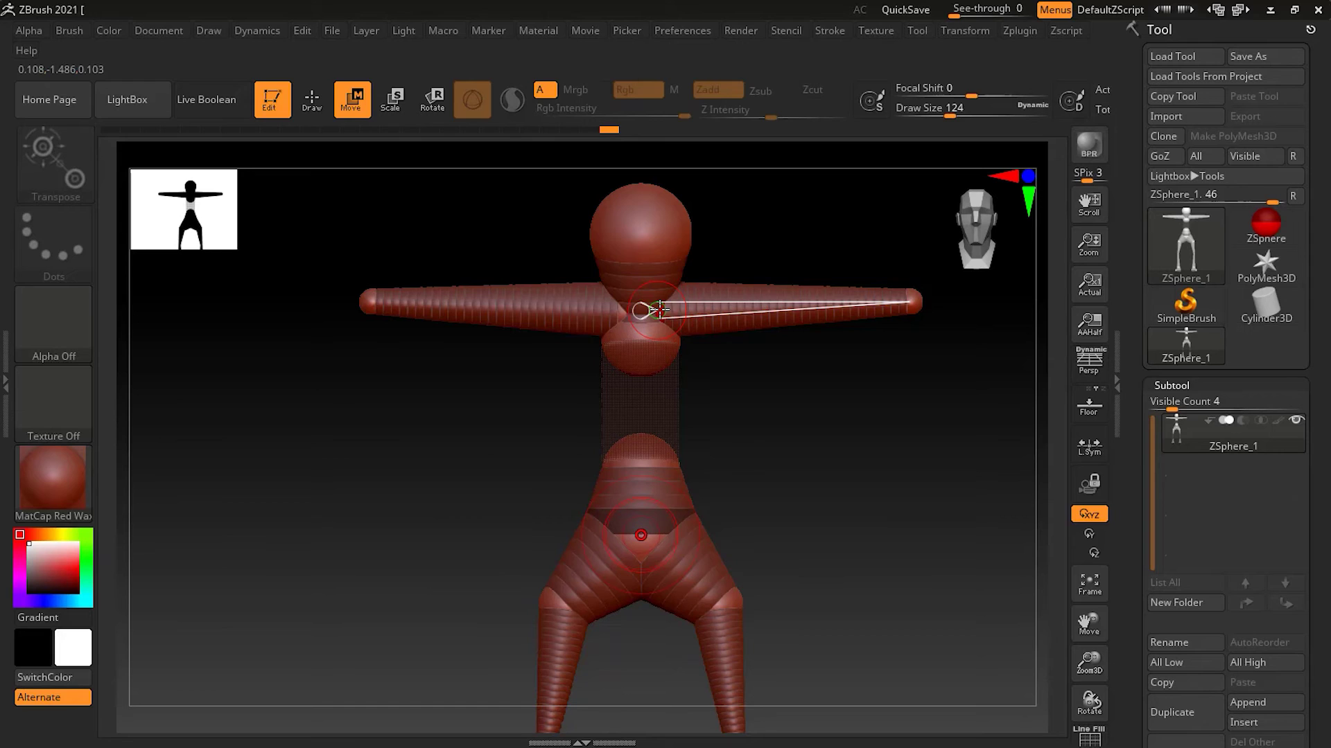
key(e)
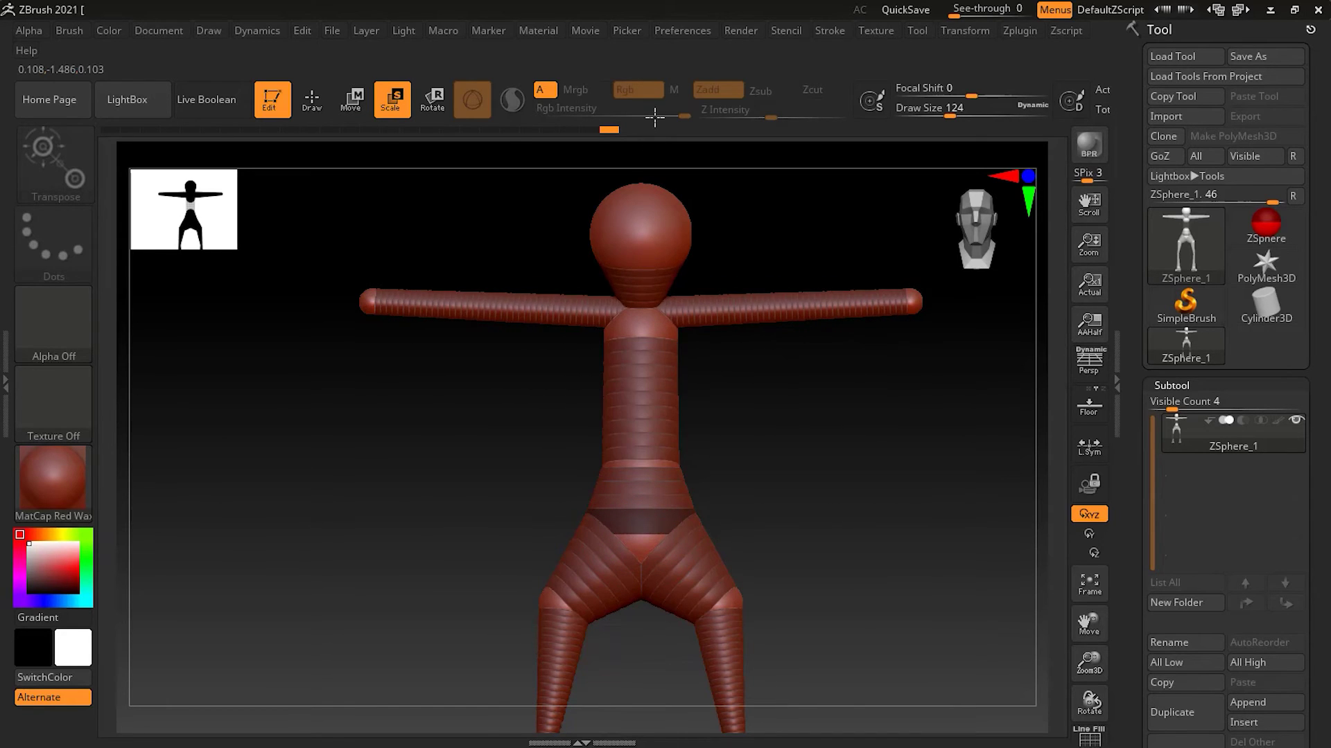
drag(850, 445, 779, 397)
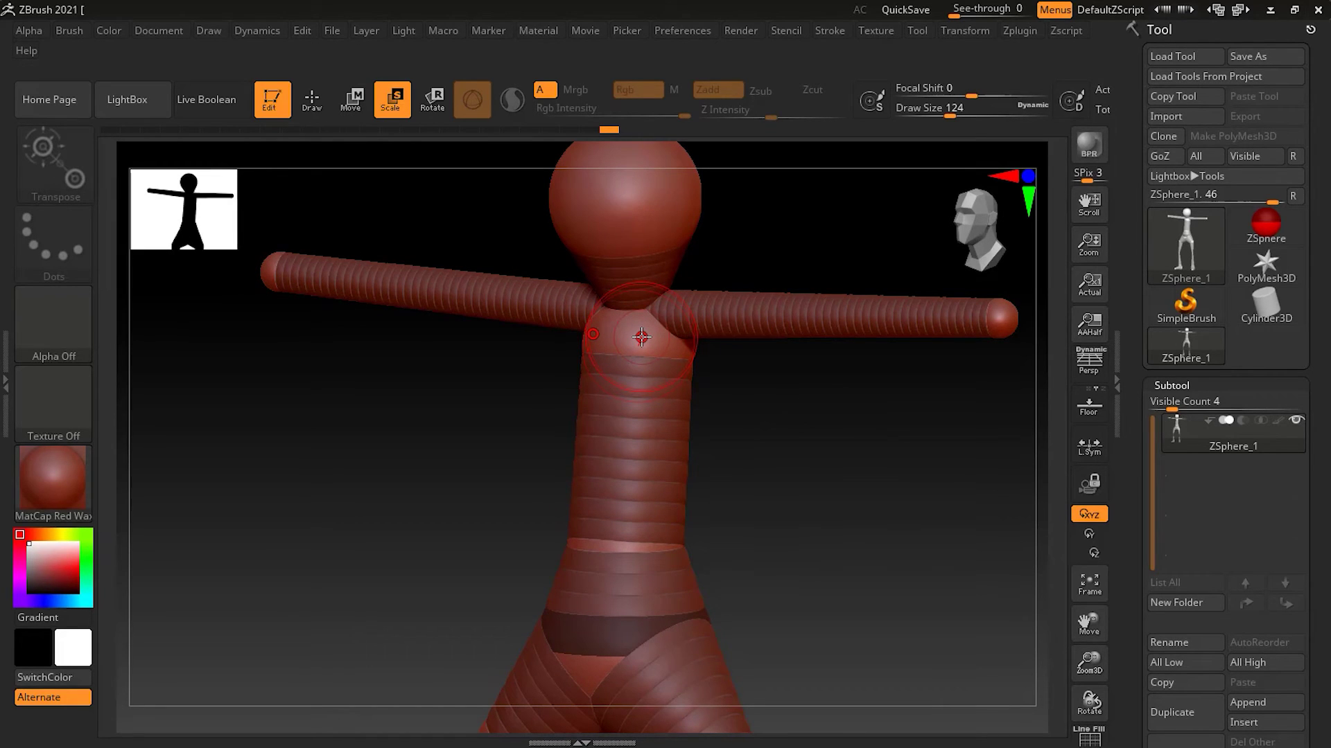
key(q)
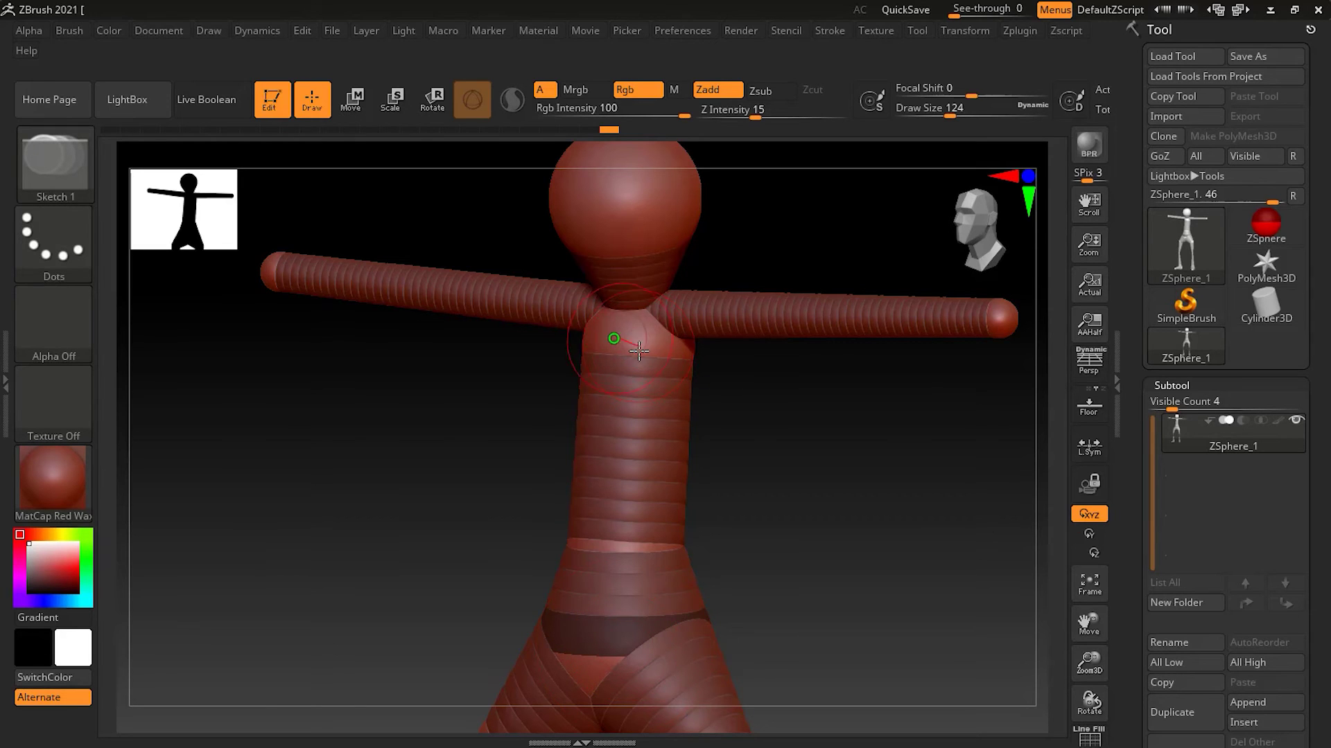
drag(637, 343, 636, 378)
alt+click(642, 337)
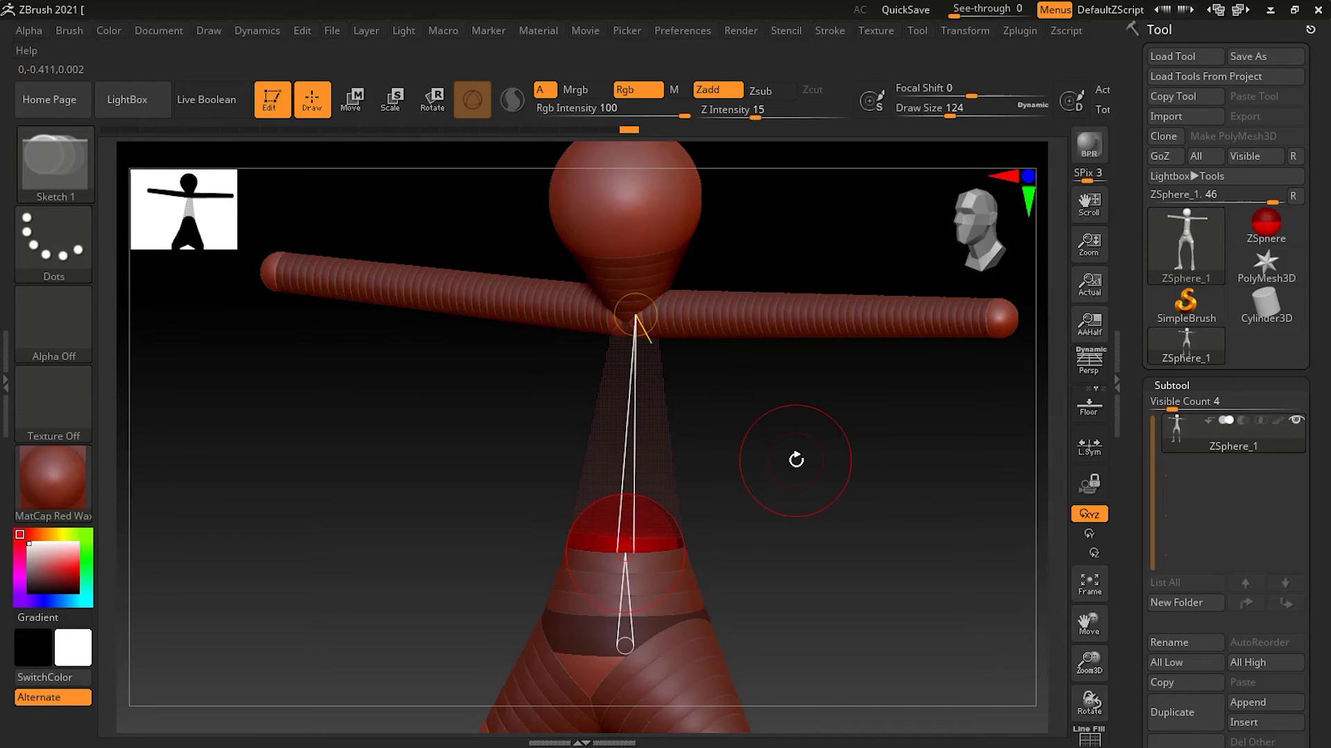
key(ctrl)
key(ctrl+z)
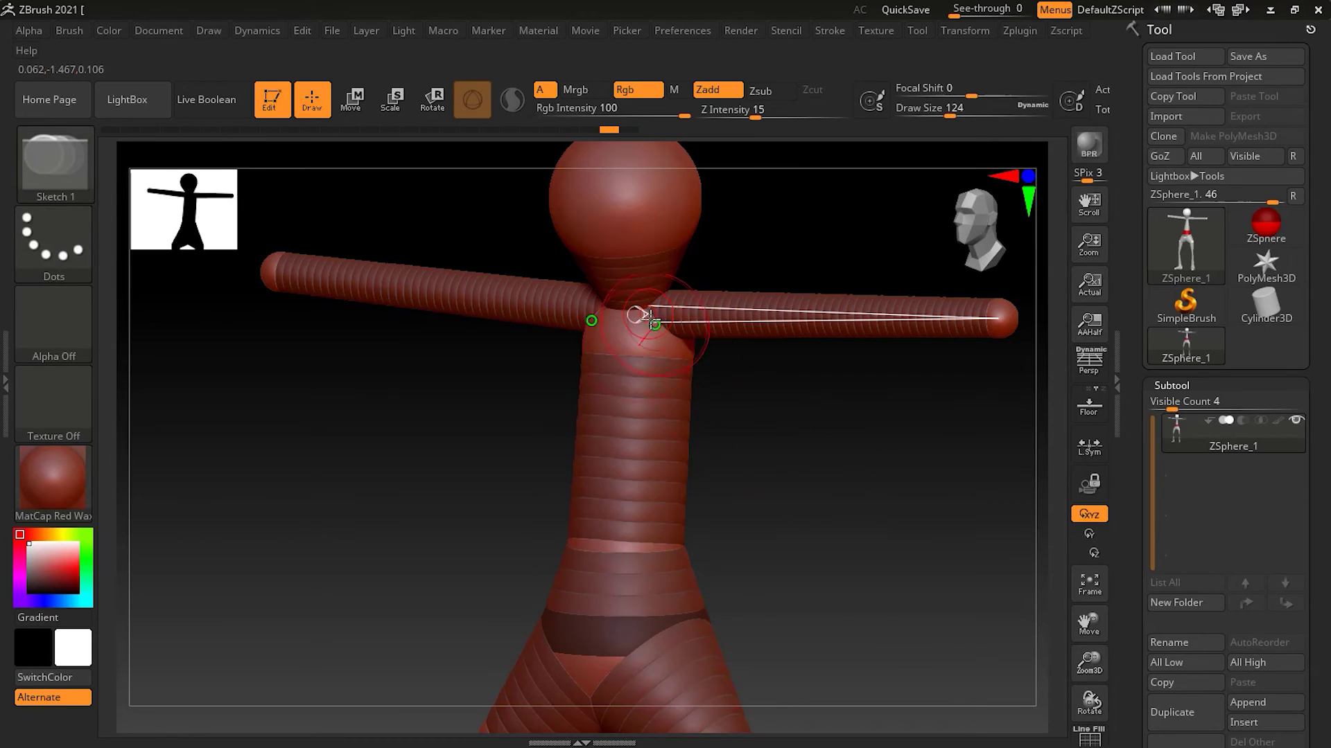
alt+click(656, 372)
key(ctrl+z)
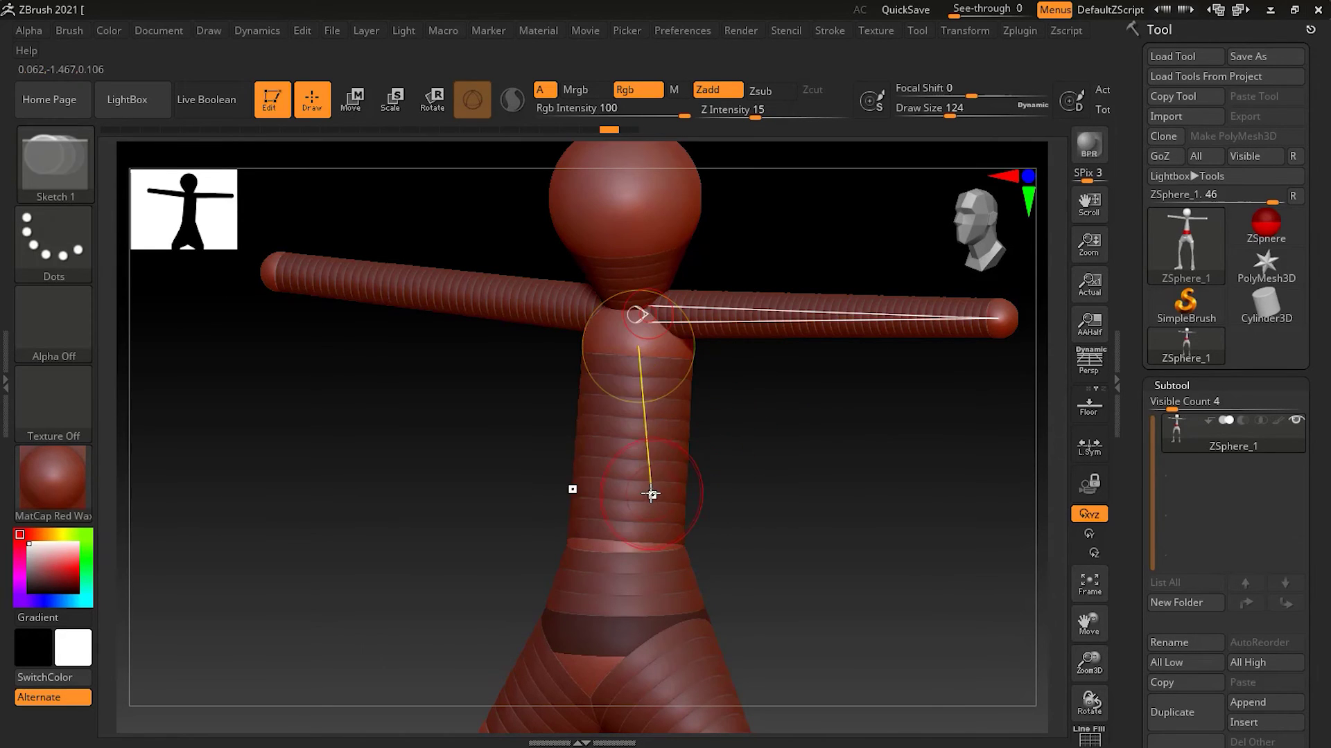
alt+click(659, 455)
key(ctrl+z)
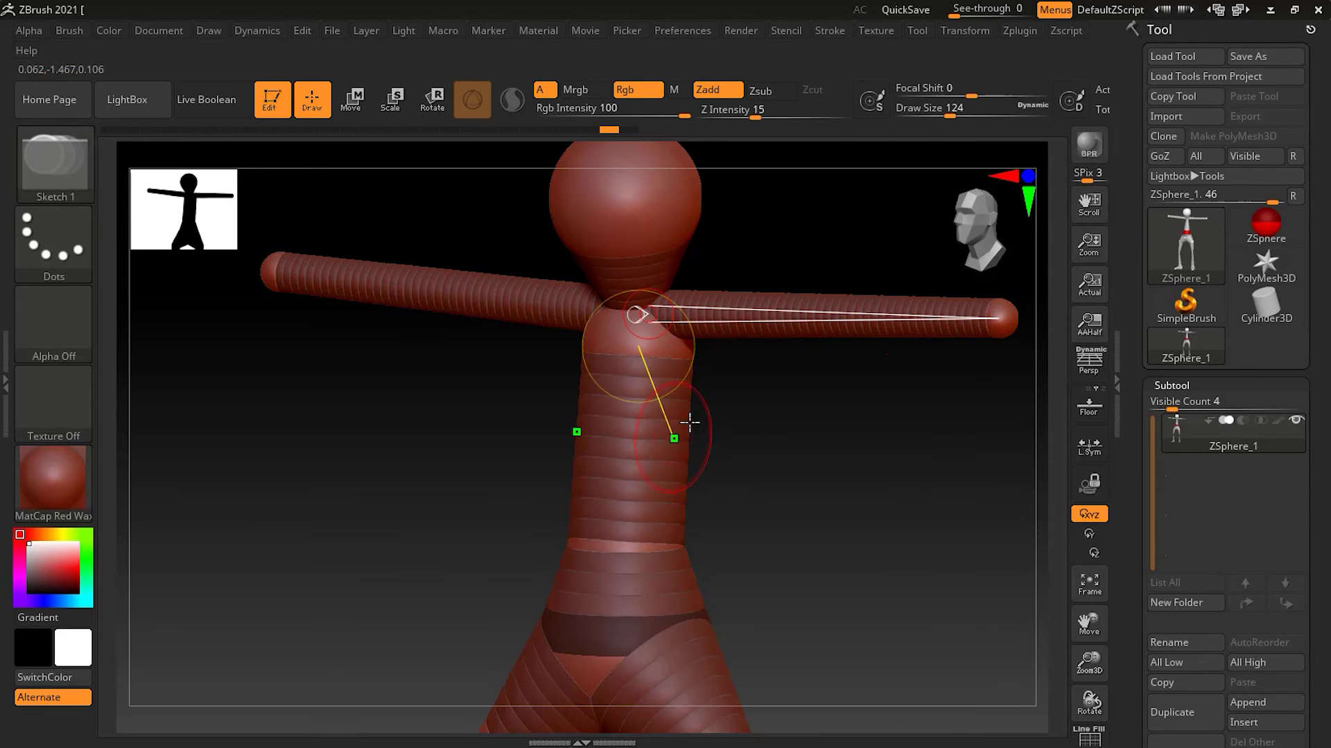
key(ctrl)
Insert a ZSphere in the neck between the chest and the head and scale it down to form a narrow neck
mouse_move(977, 438)
mouse_down()
mouse_move(894, 455)
mouse_move(935, 460)
mouse_move(892, 455)
mouse_up()
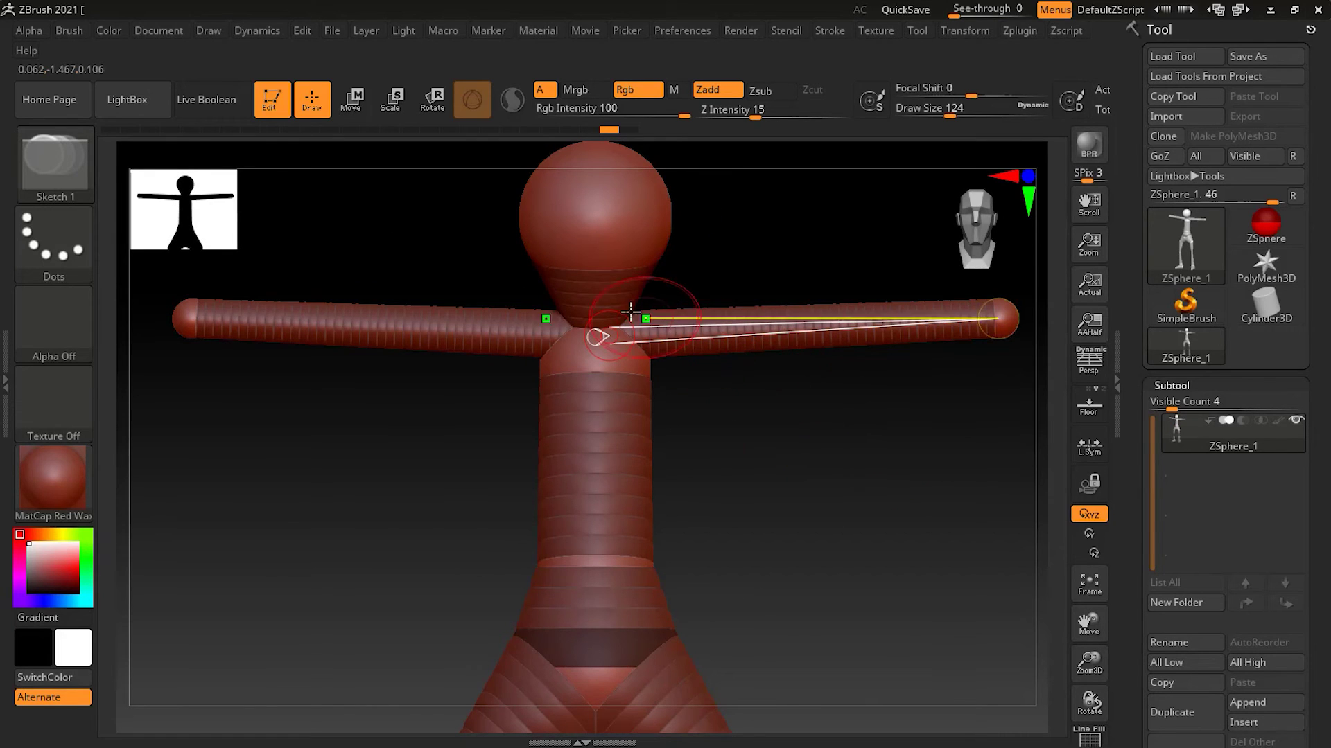
click(598, 298)
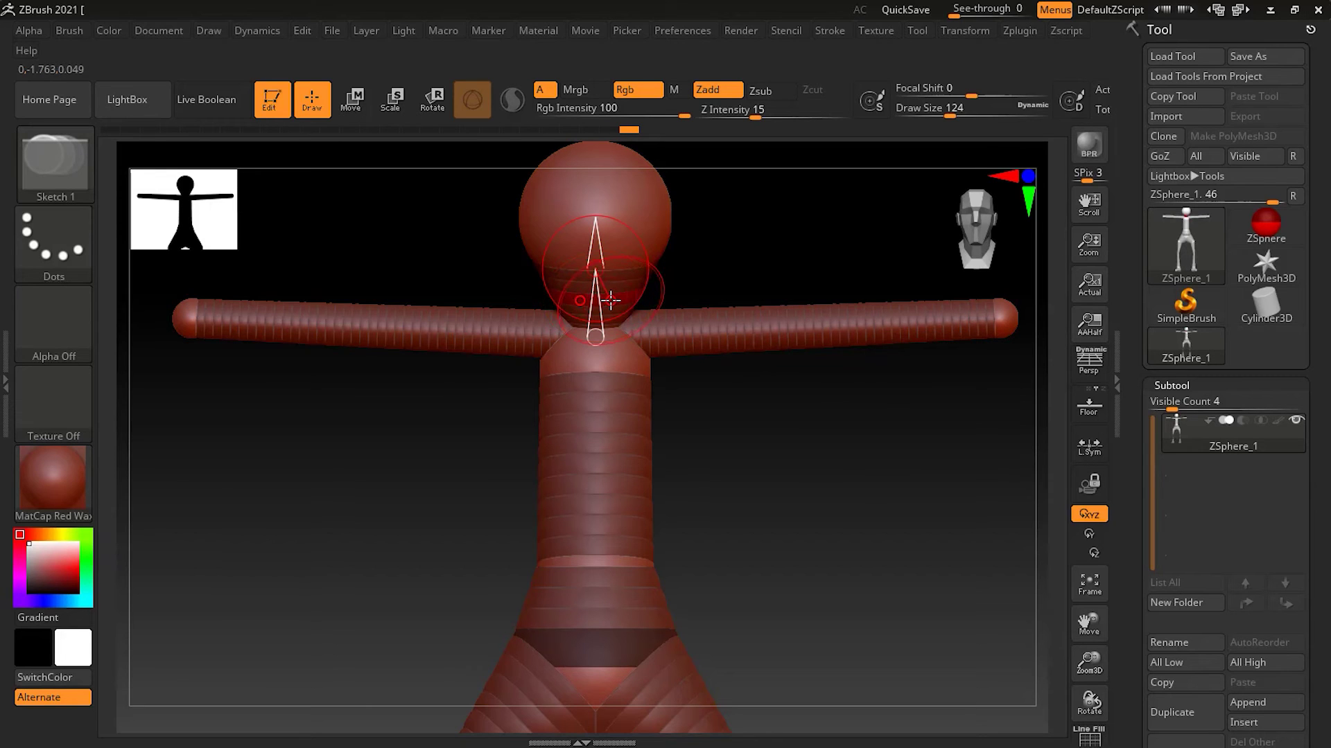
key(e)
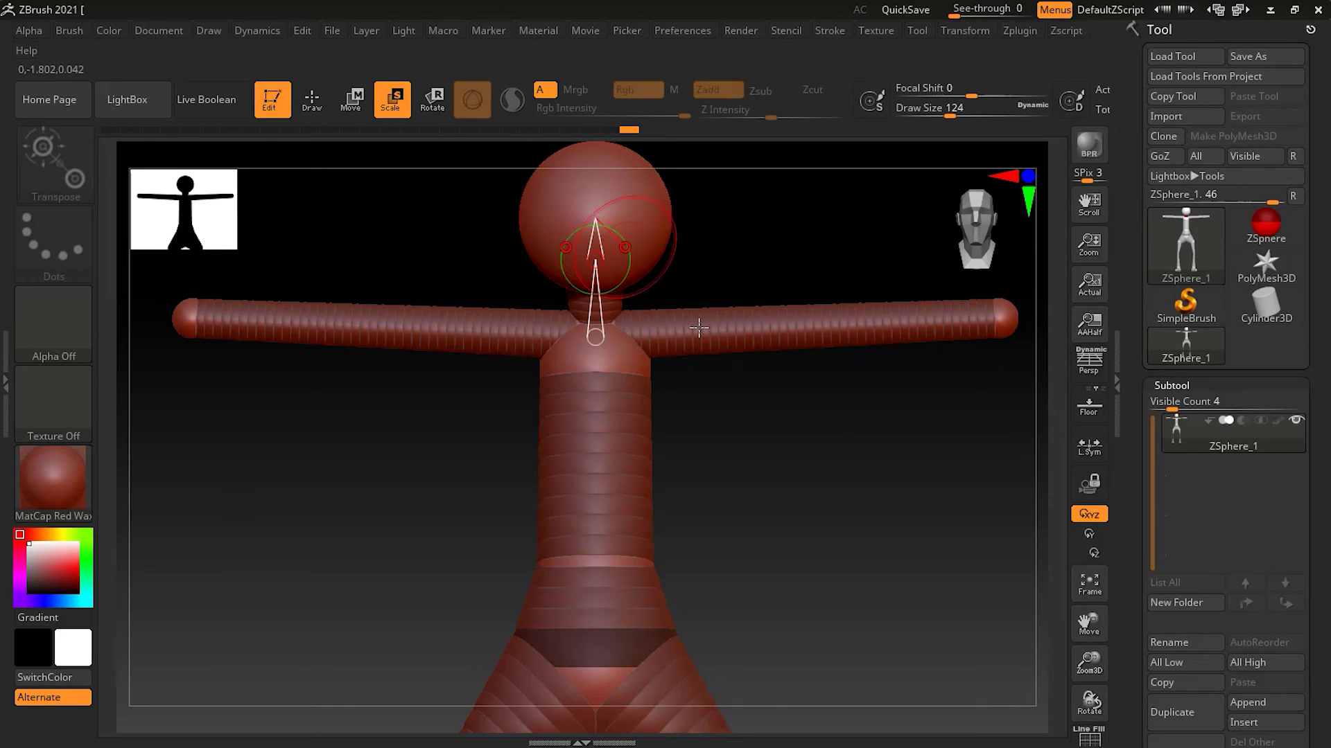
Reposition the head and neck ZSpheres in profile, shifting them backward so the head sits over the shoulders
drag(751, 433, 835, 519)
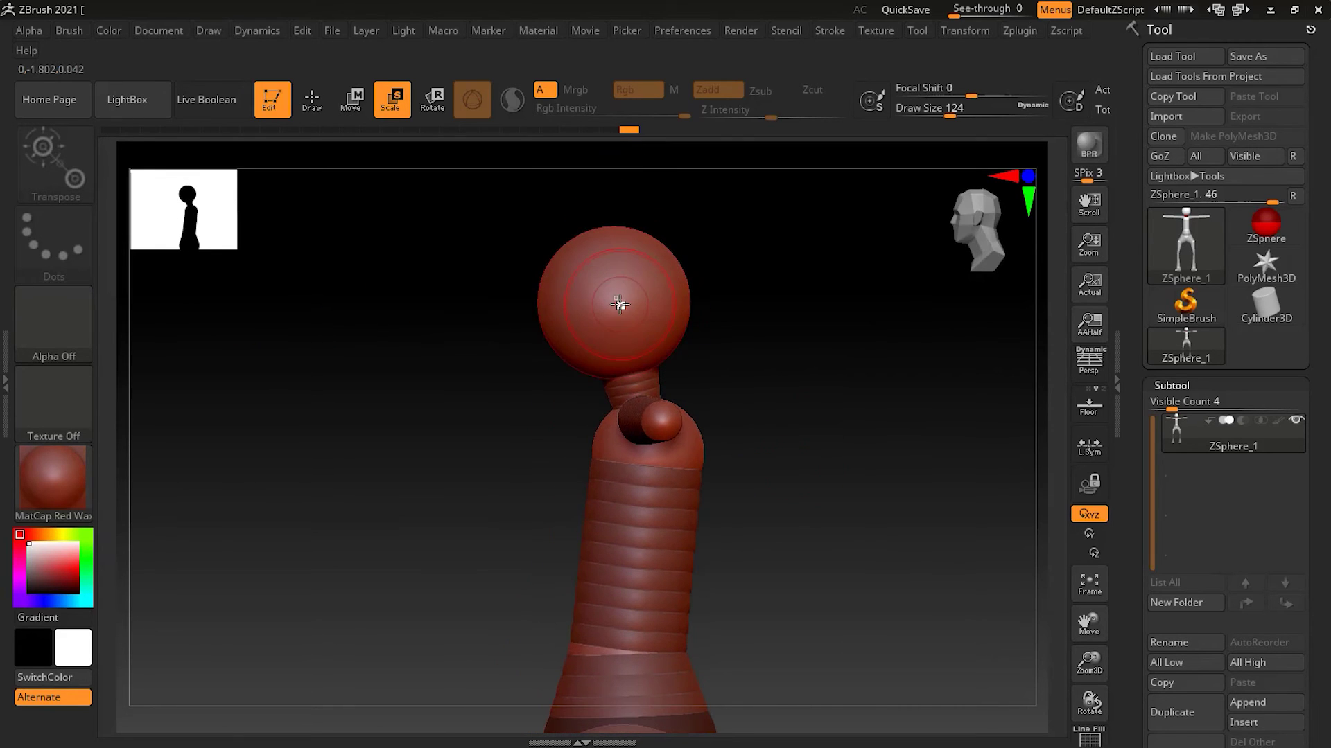
key(w)
mouse_move(623, 309)
mouse_down()
mouse_move(617, 267)
mouse_move(625, 291)
mouse_up()
drag(769, 388, 635, 369)
drag(693, 450, 700, 484)
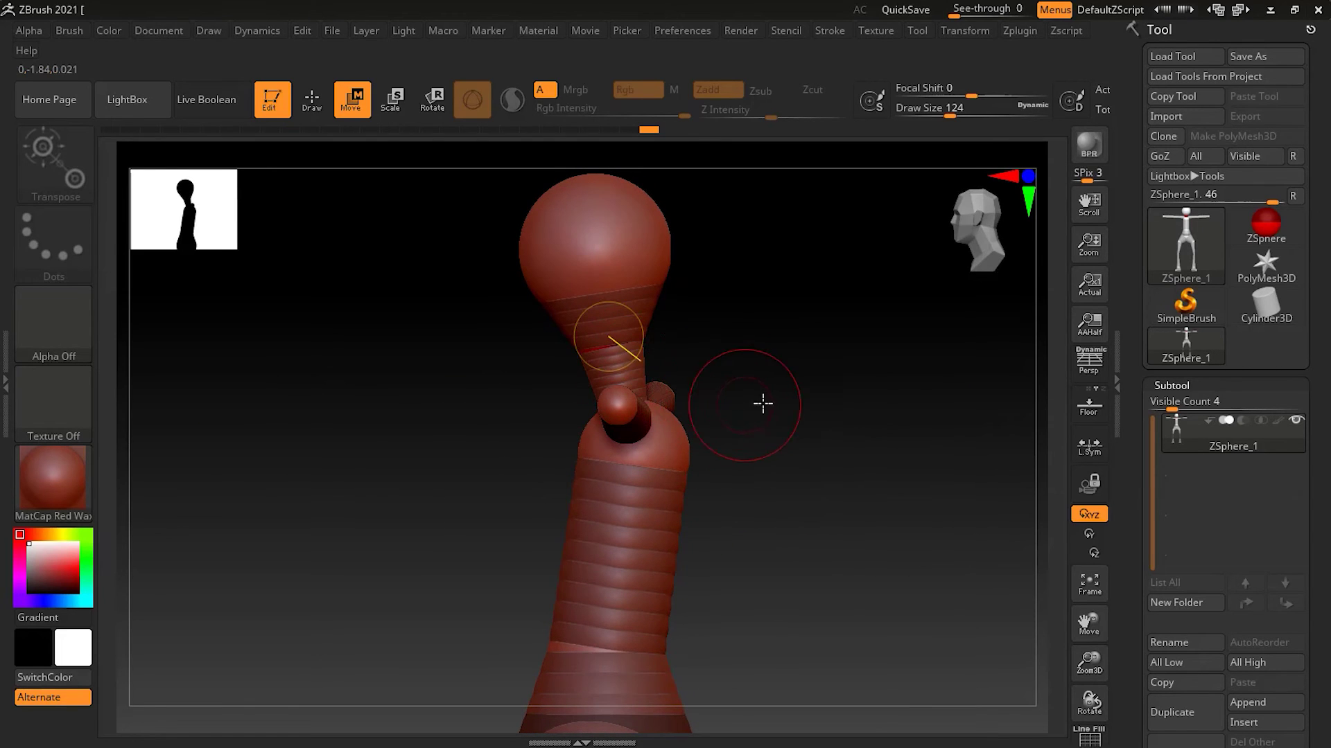
shift+drag(790, 401, 791, 391)
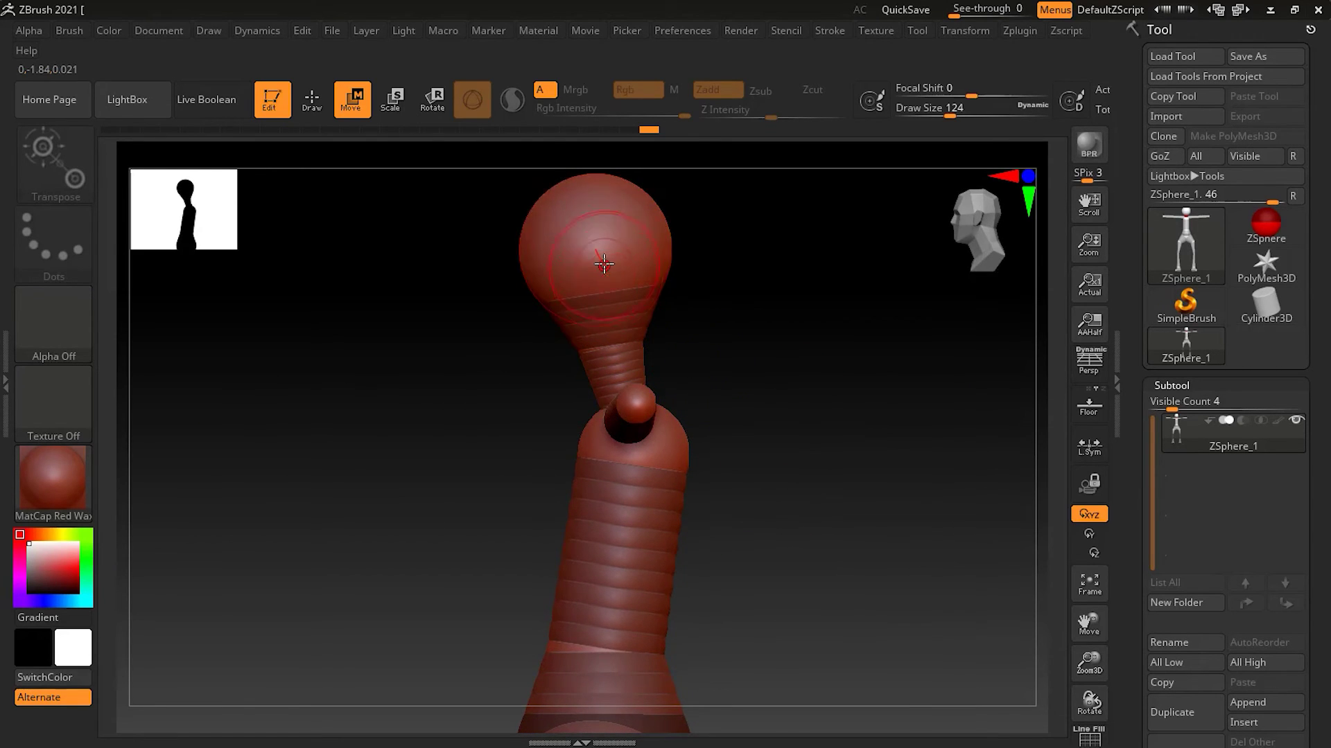
drag(600, 268, 627, 259)
mouse_move(582, 345)
mouse_down()
mouse_move(617, 345)
mouse_move(599, 346)
mouse_up()
Insert an elbow ZSphere midway along each arm and move the hand ZSpheres down to bend the forearms
drag(745, 445, 839, 493)
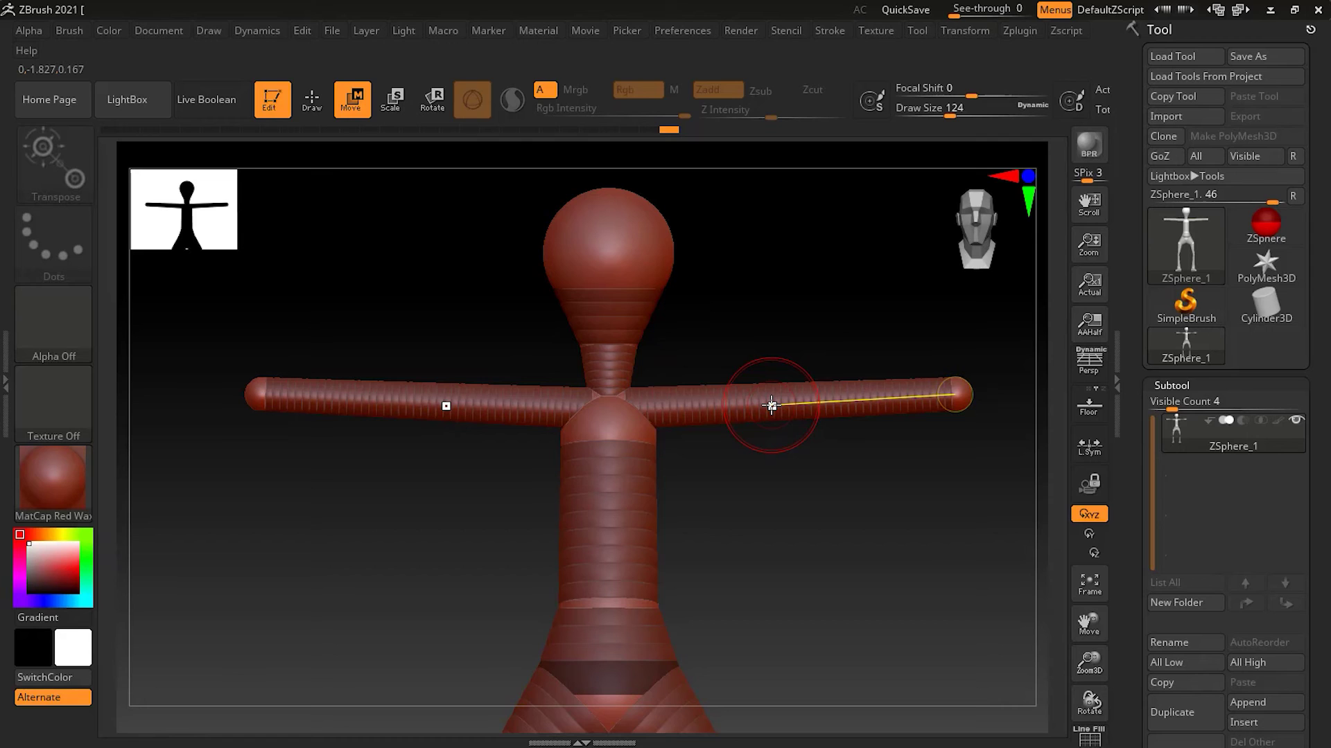
key(q)
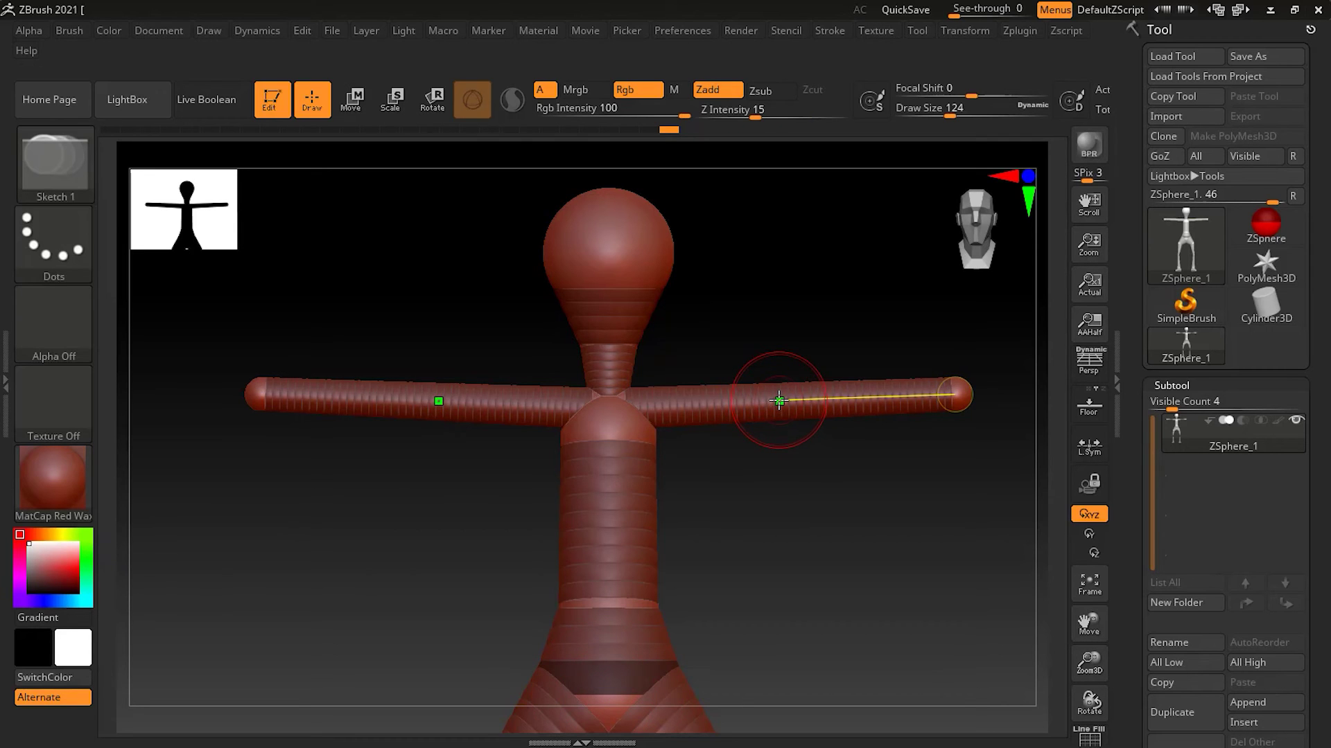
click(779, 401)
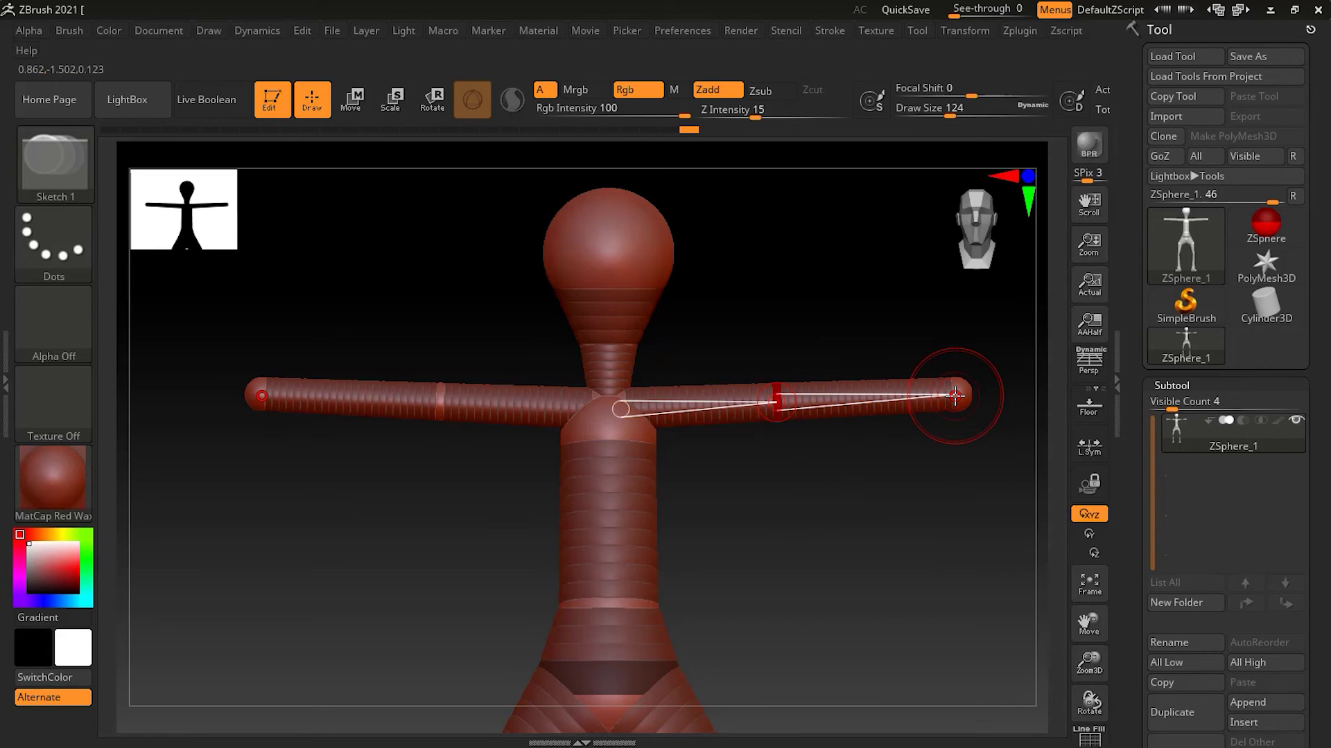
key(w)
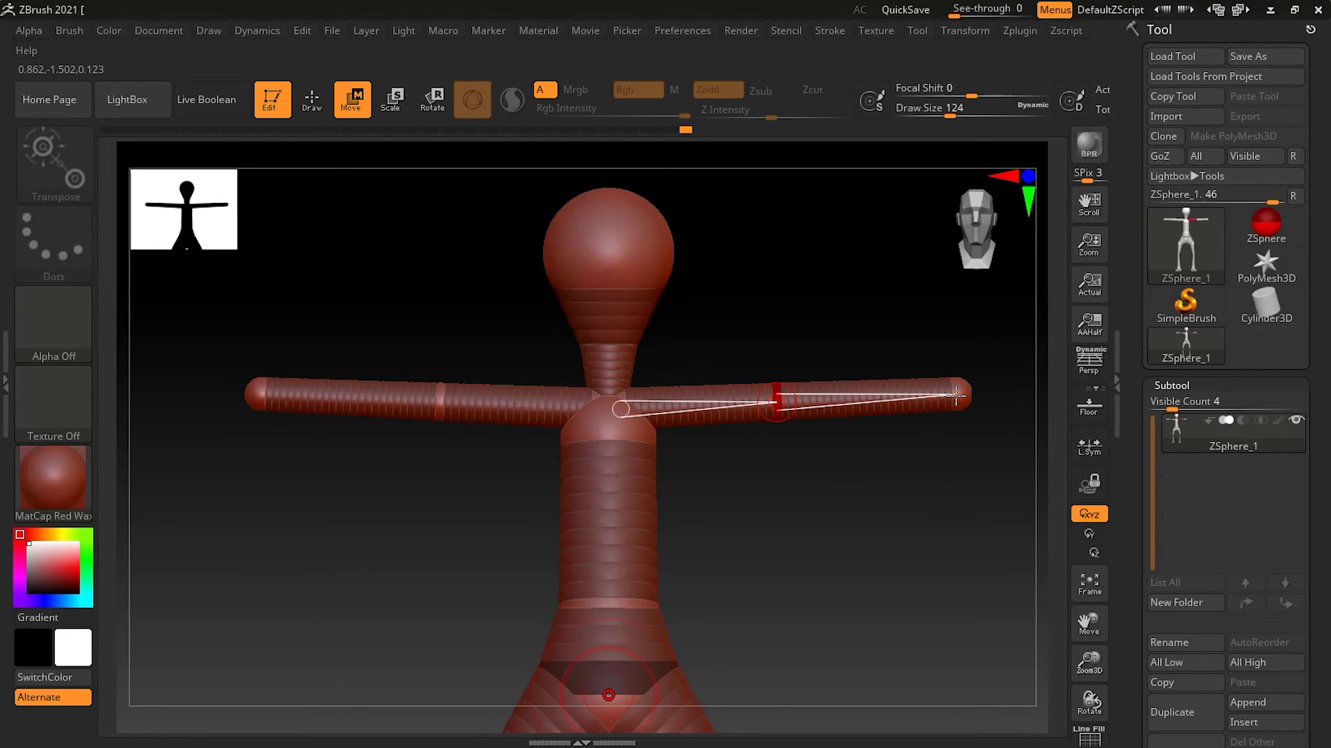
mouse_move(957, 405)
mouse_down()
mouse_move(879, 522)
mouse_move(815, 556)
mouse_up()
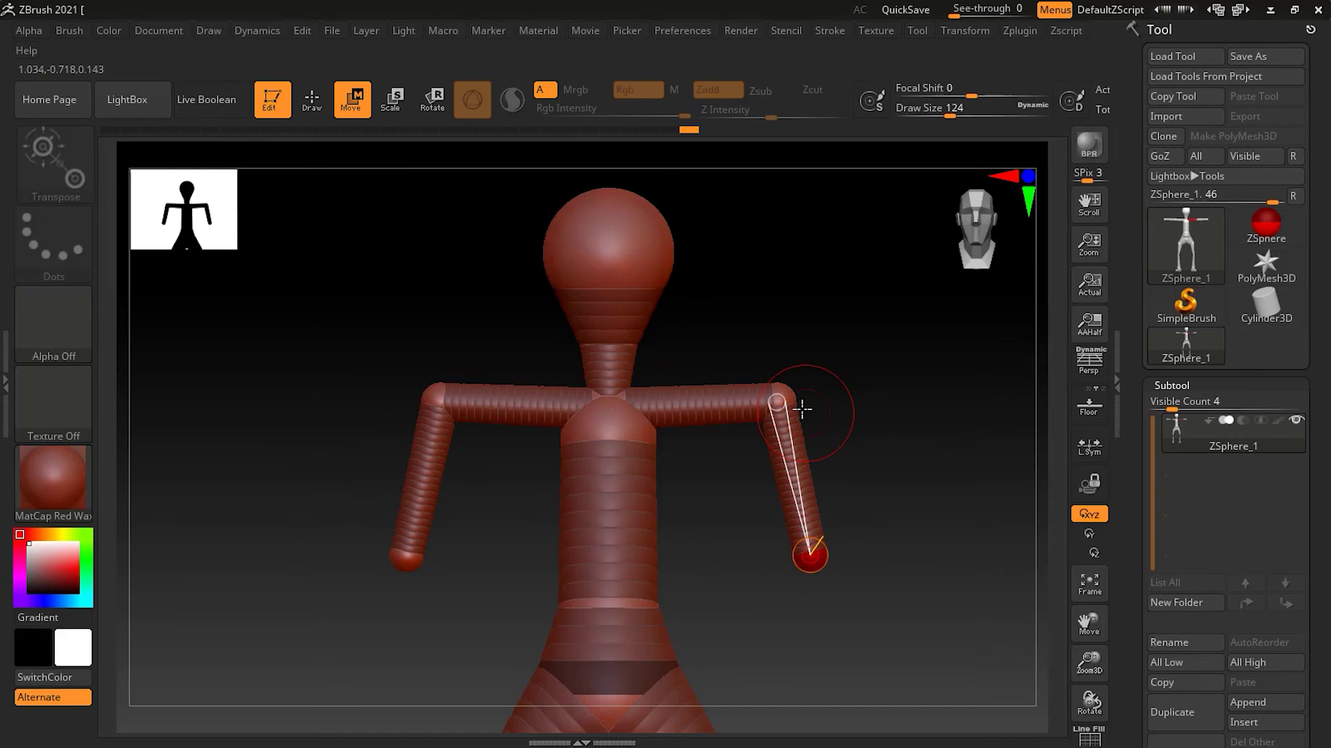
Lower the elbow ZSpheres to slope the upper arms down, and bring the hand ZSpheres forward in front of the torso
drag(786, 388, 782, 473)
drag(918, 555, 660, 543)
drag(785, 471, 797, 521)
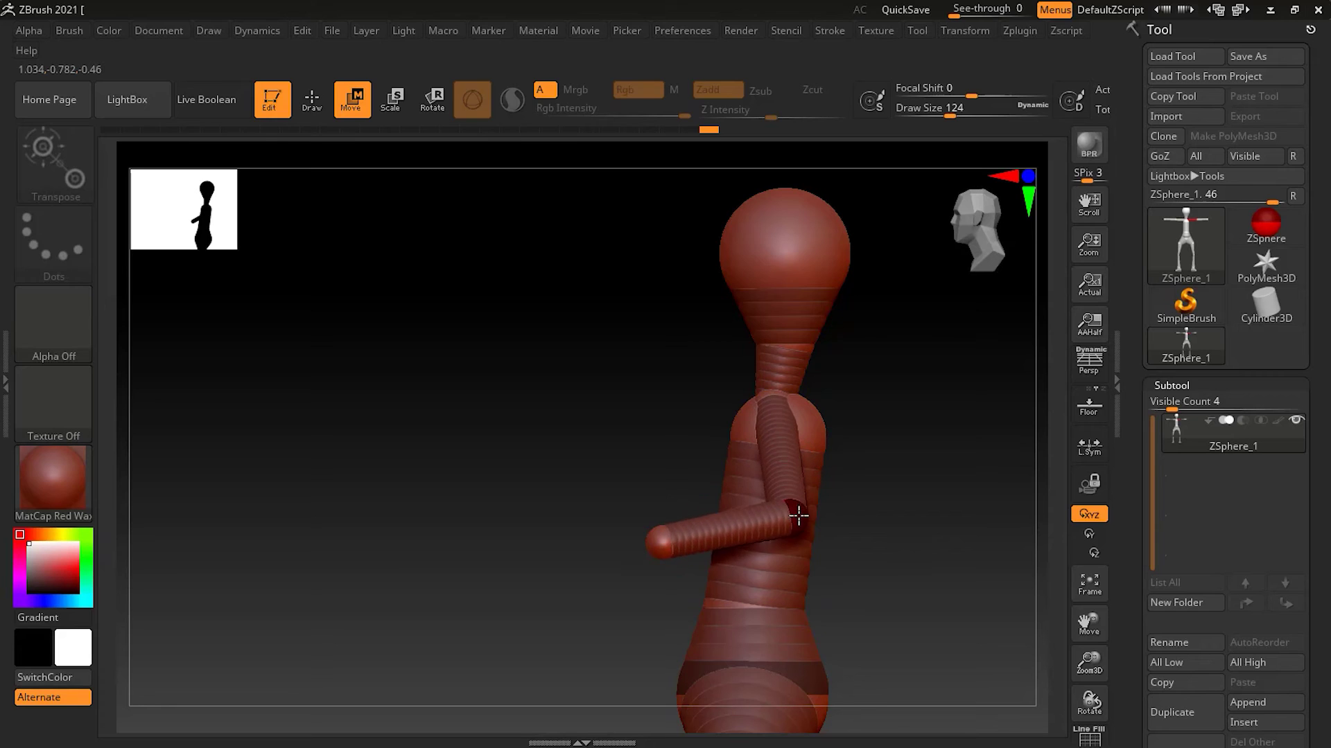
drag(660, 544, 662, 575)
drag(852, 573, 959, 564)
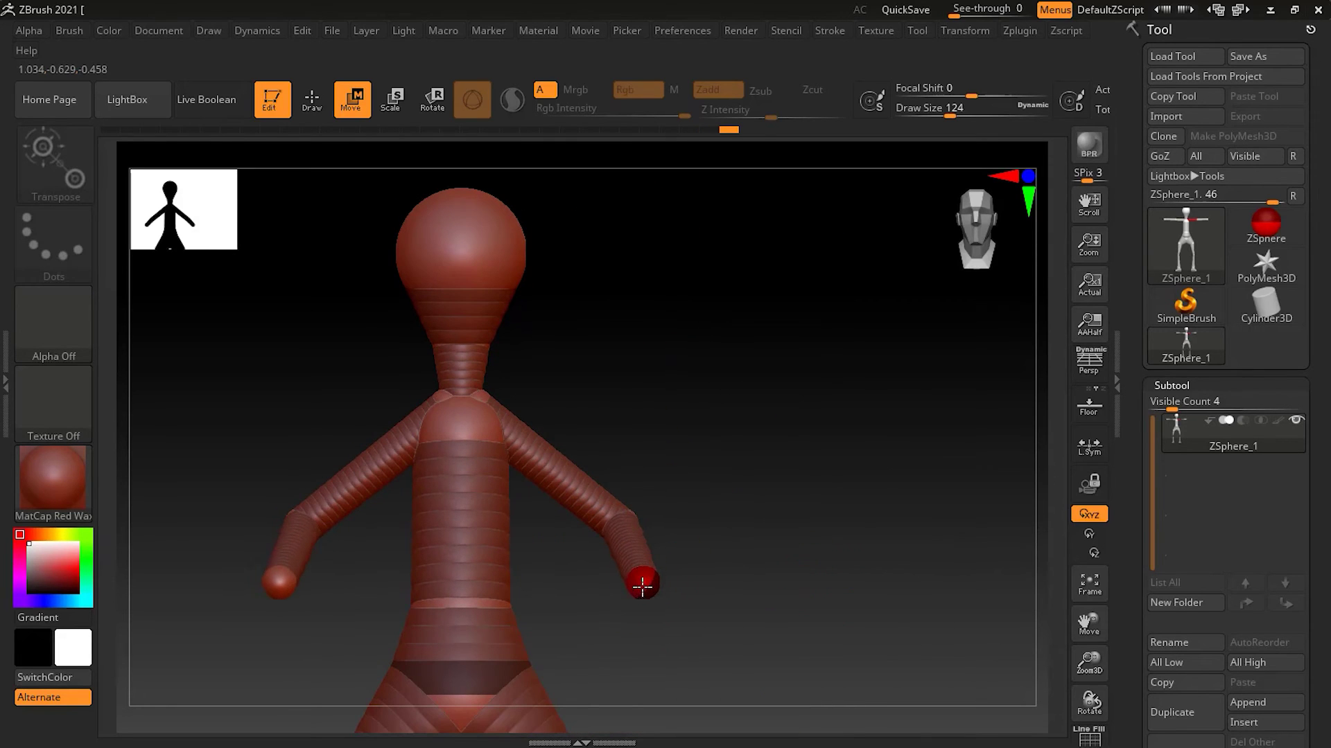
Check the bent arms and the chest proportions from the front, side and three-quarter views
drag(701, 483, 680, 439)
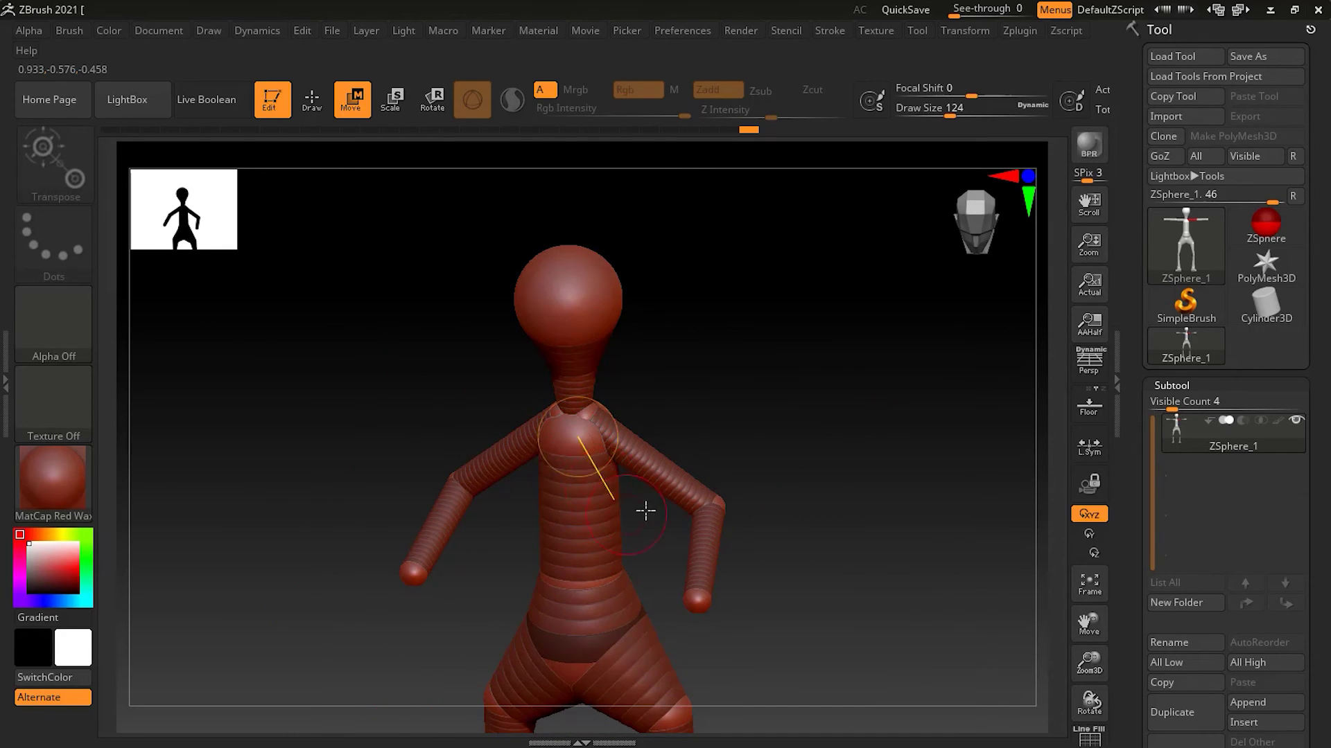
mouse_move(718, 438)
mouse_down()
mouse_move(678, 440)
mouse_move(736, 440)
mouse_move(729, 428)
mouse_up()
drag(883, 406, 814, 425)
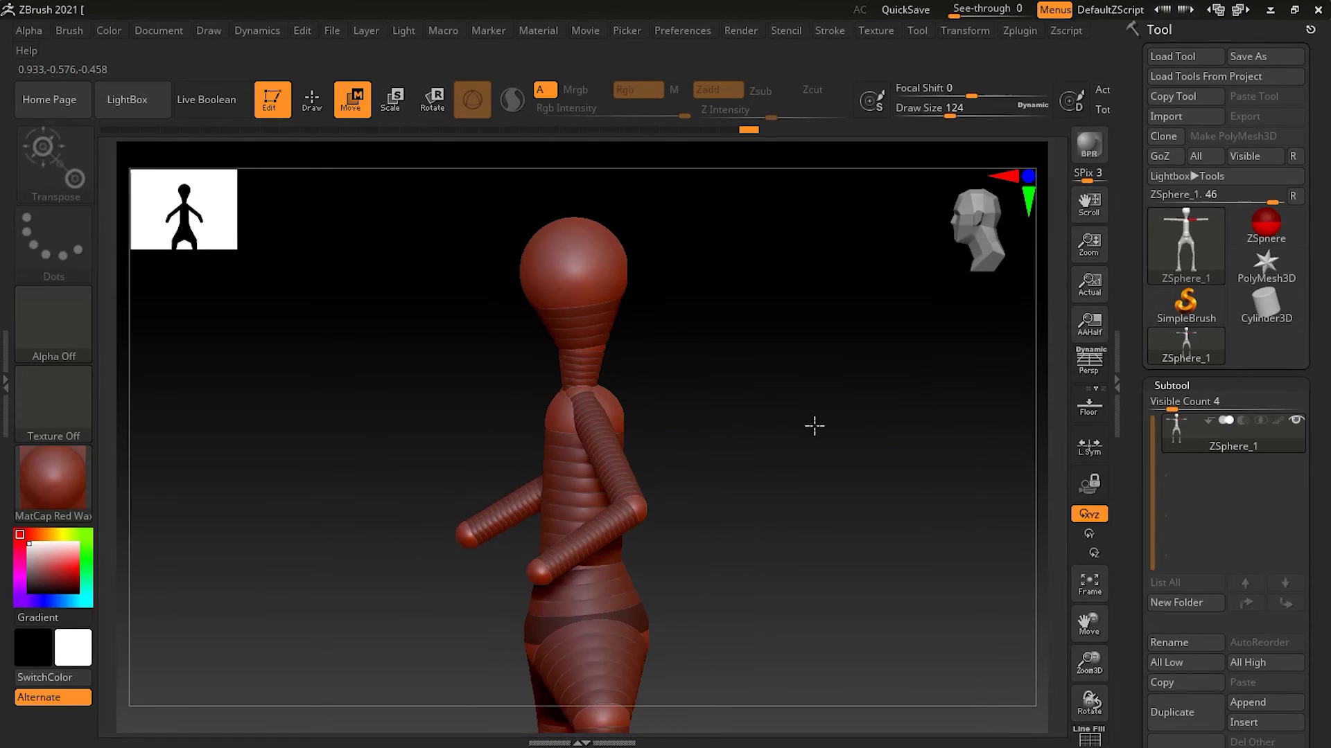
drag(737, 439, 820, 442)
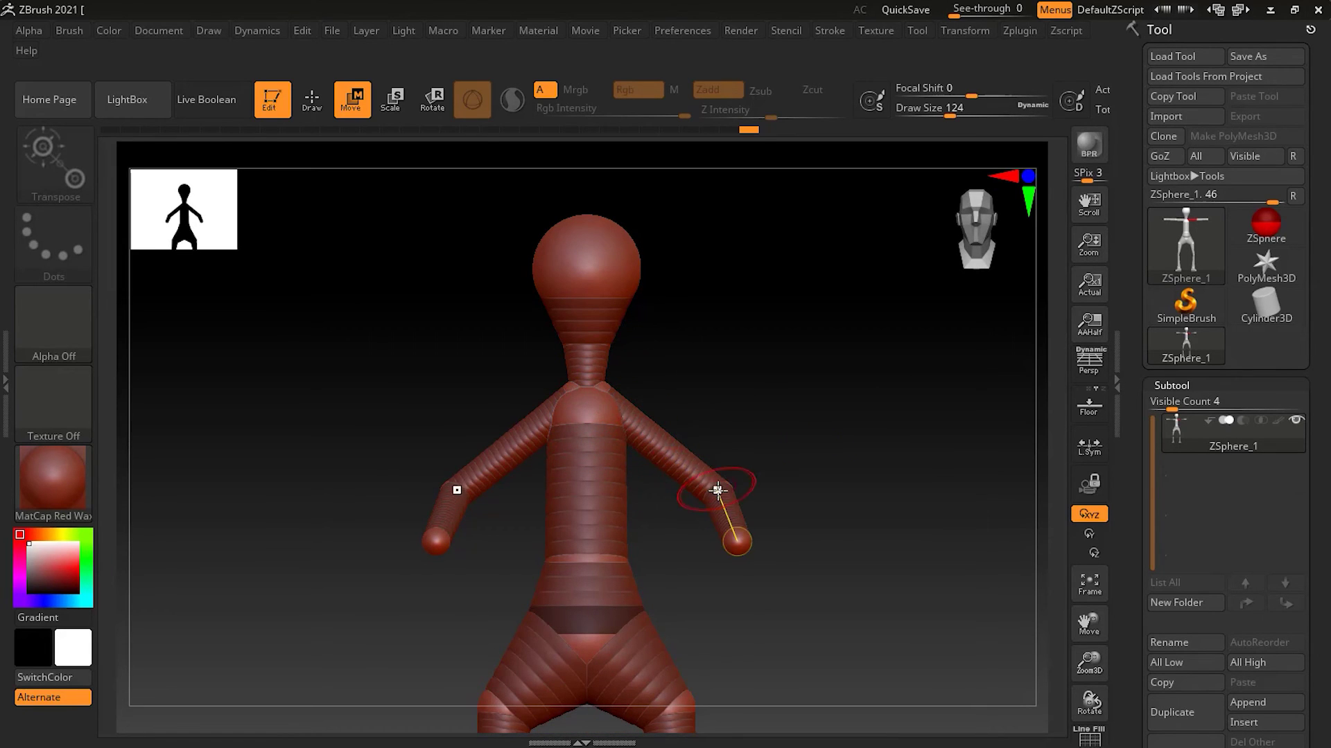
mouse_move(794, 444)
mouse_down()
mouse_move(756, 467)
mouse_move(791, 458)
mouse_up()
key(e)
mouse_move(609, 435)
mouse_down()
mouse_move(627, 562)
mouse_move(594, 332)
mouse_move(617, 447)
mouse_up()
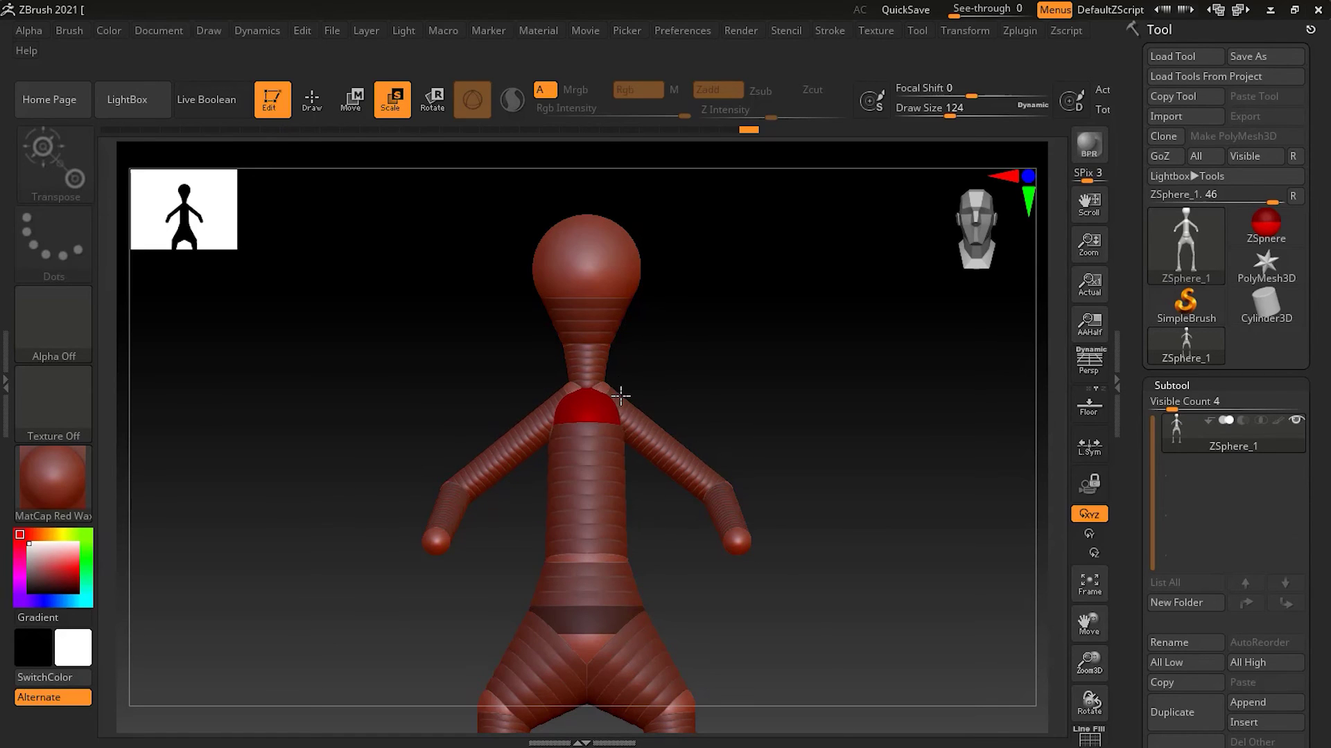
drag(672, 414, 738, 413)
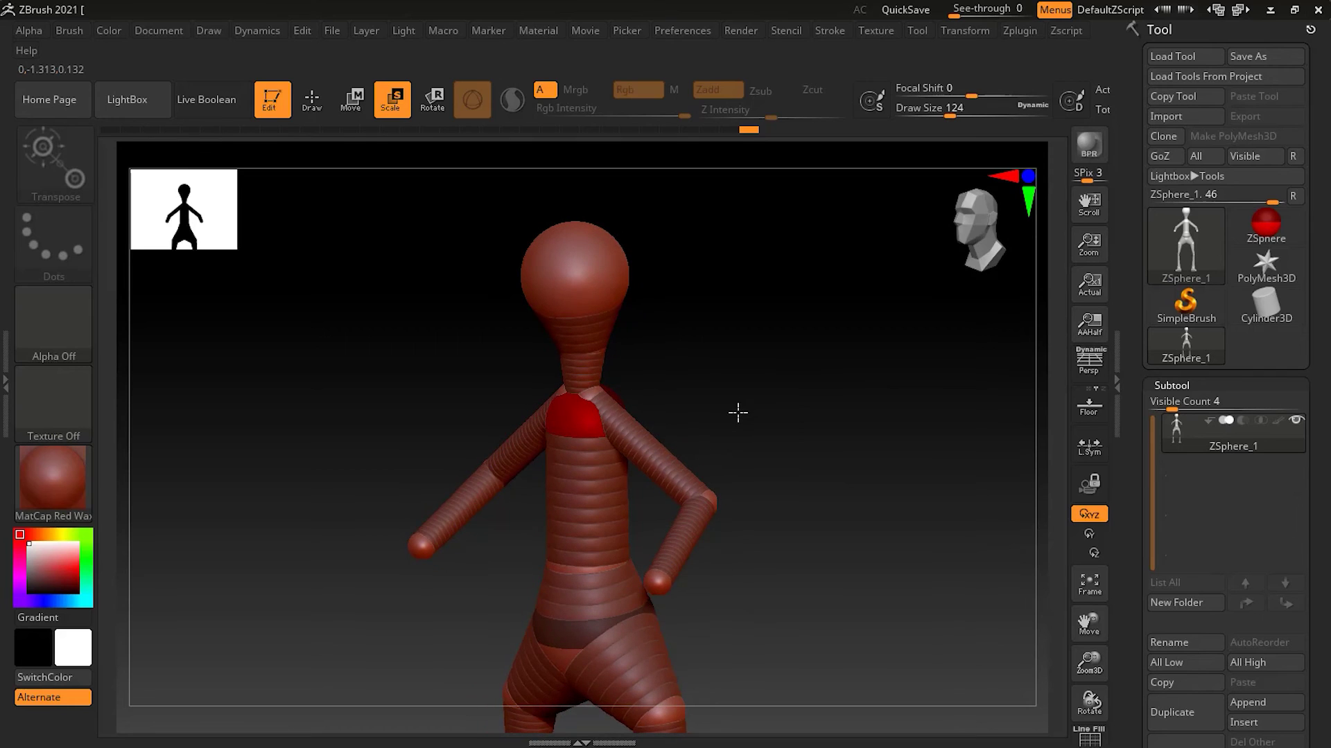
Lengthen the arms by moving the hand ZSpheres down towards the hips and the elbow ZSpheres lower
mouse_move(834, 421)
alt+mouse_down()
mouse_move(783, 425)
mouse_move(802, 464)
mouse_move(810, 367)
mouse_move(837, 395)
mouse_move(673, 430)
mouse_move(621, 416)
alt+mouse_up()
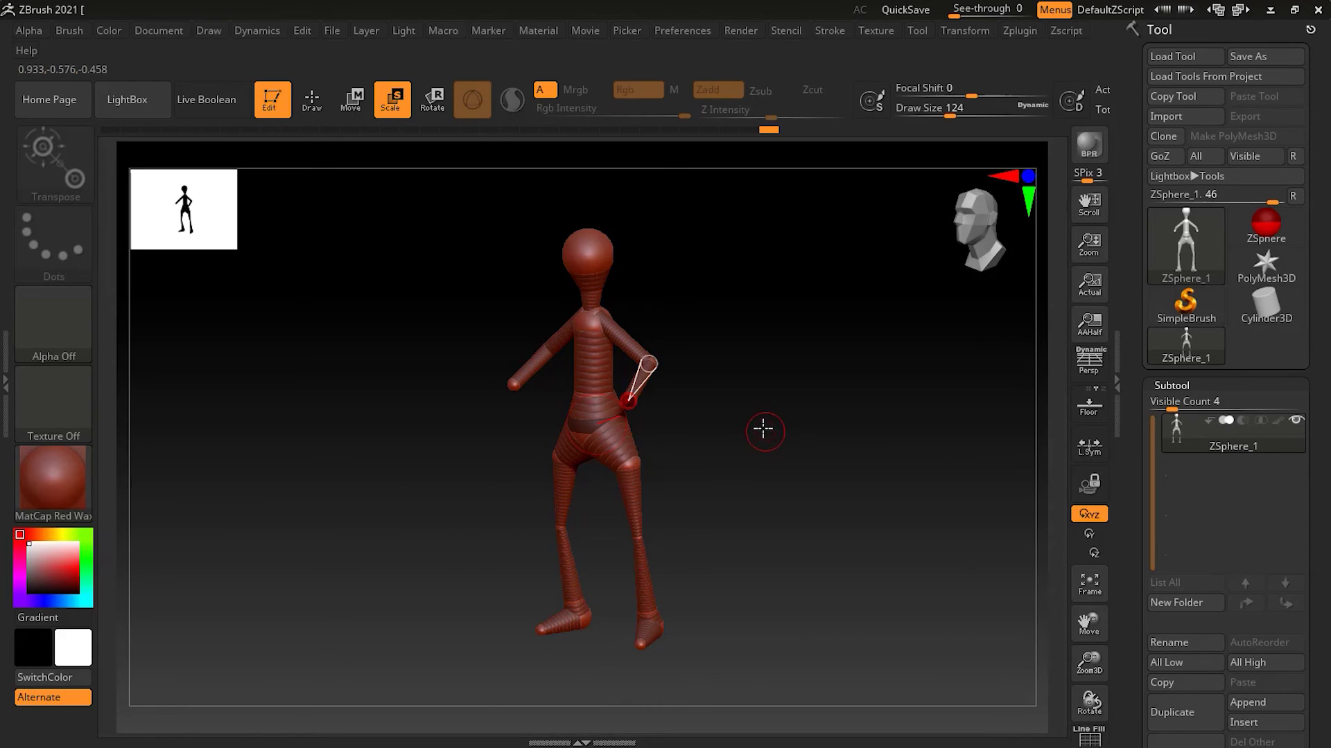
key(w)
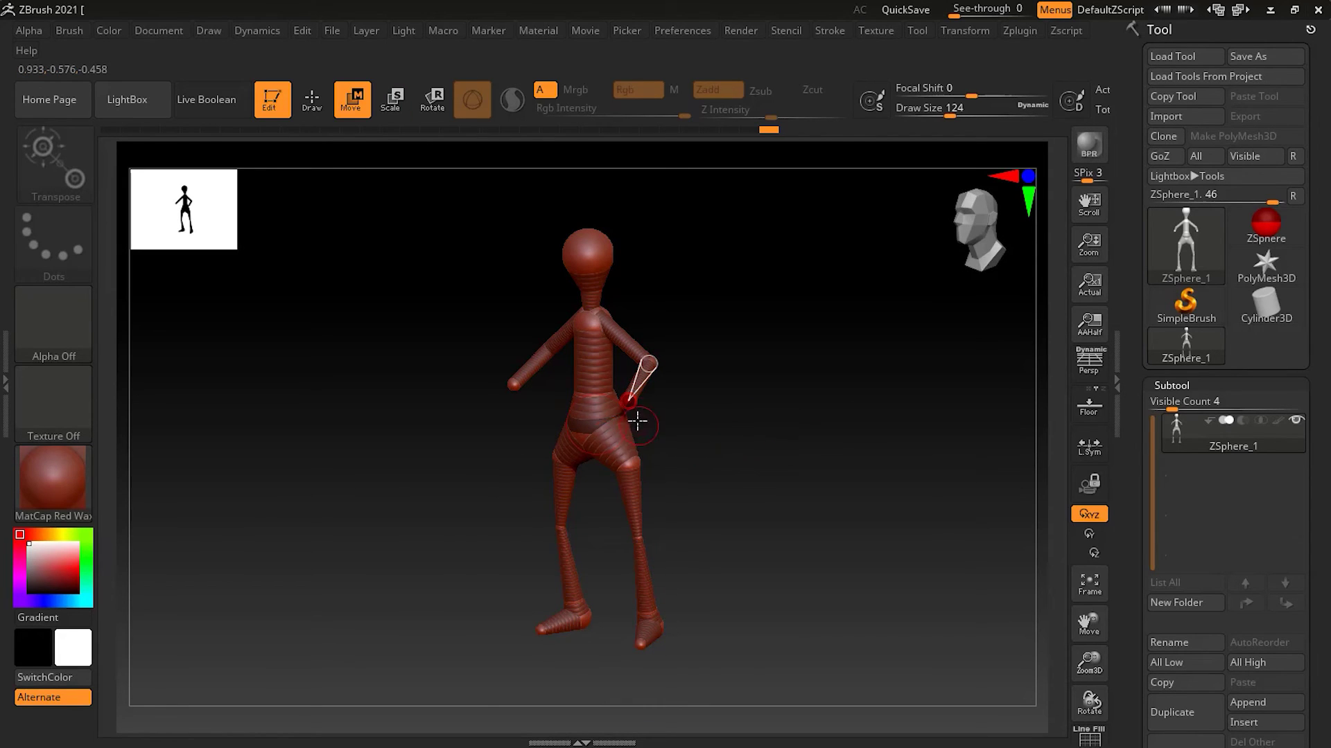
drag(630, 401, 662, 376)
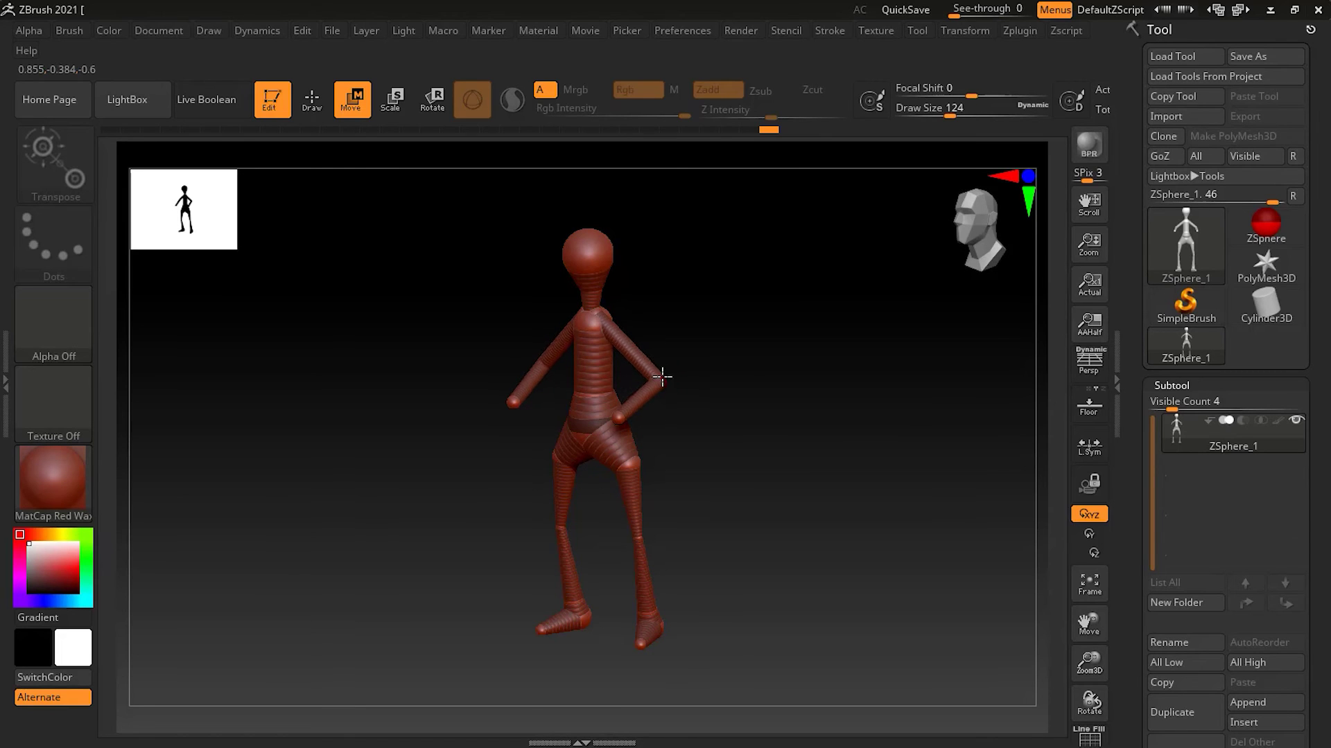
Insert a shoulder ZSphere near the top of each upper arm and move it outward to widen the shoulders
alt+drag(725, 343, 796, 419)
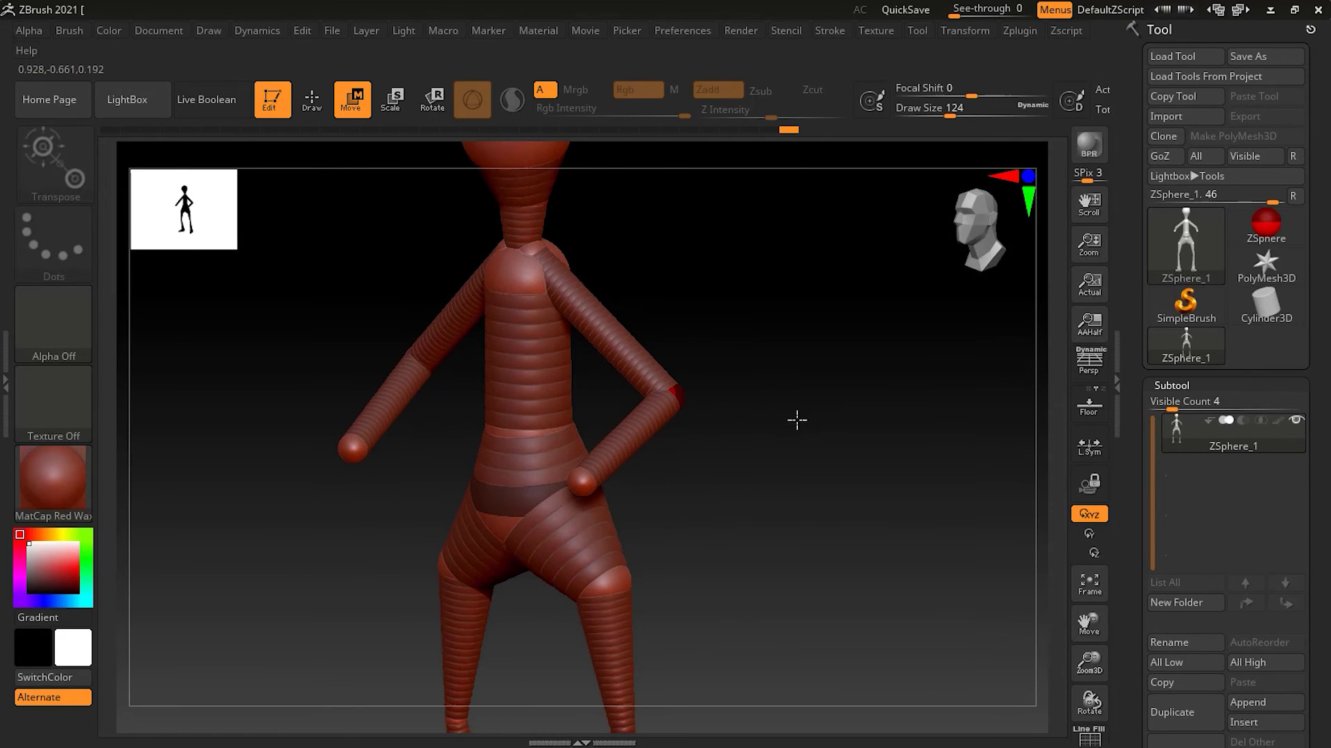
alt+drag(695, 290, 745, 400)
alt+drag(697, 362, 733, 359)
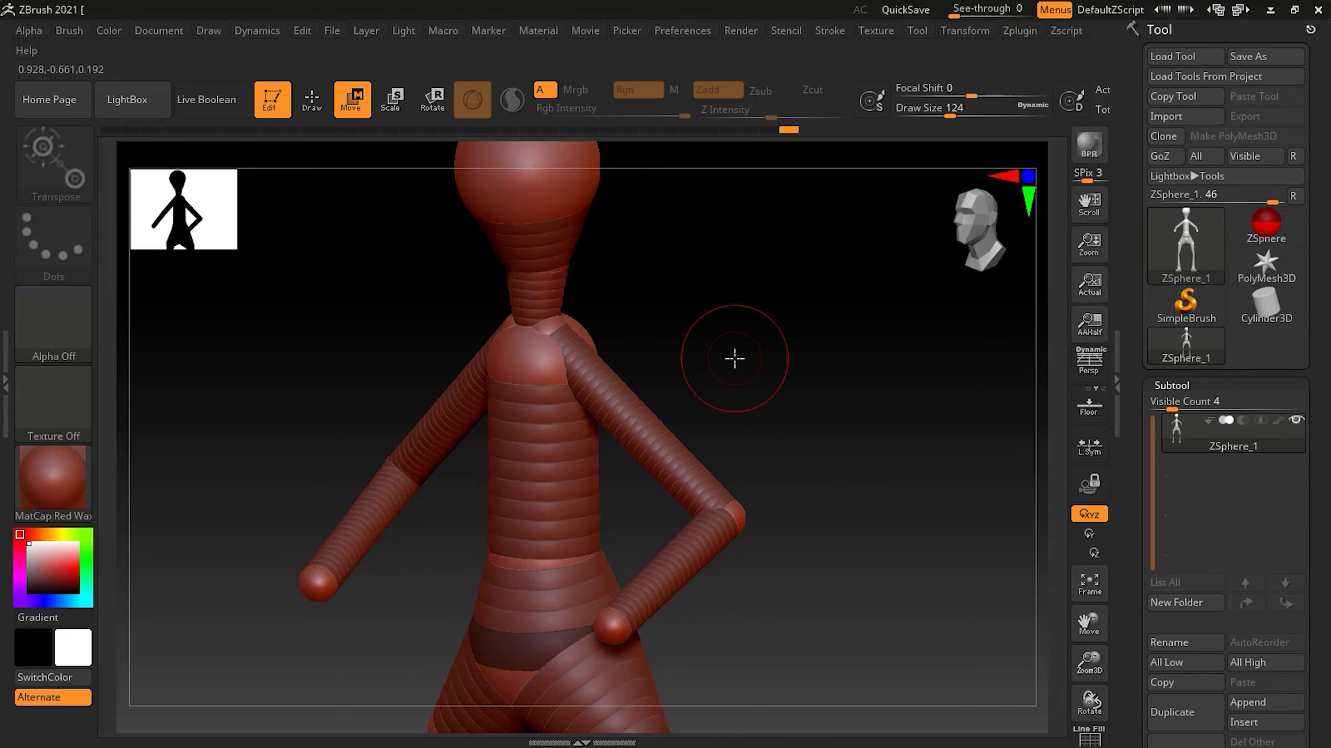
key(q)
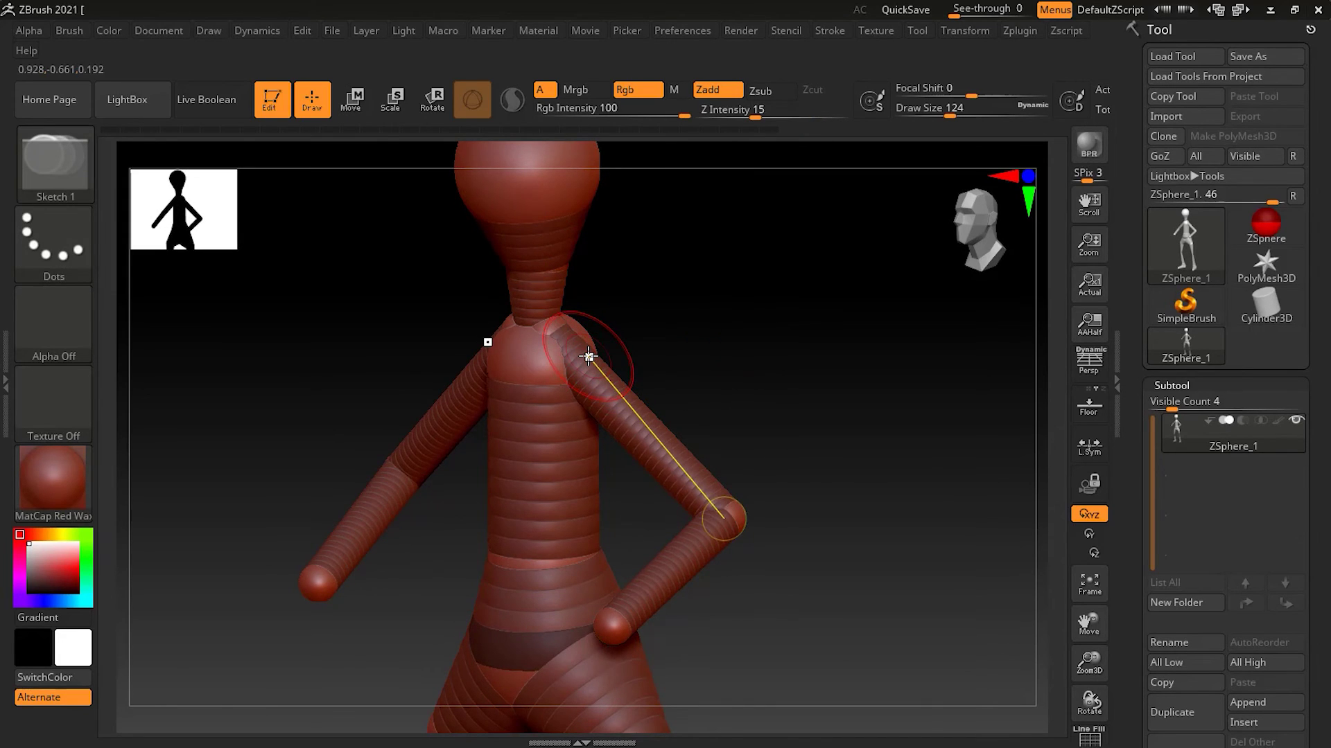
click(589, 356)
key(w)
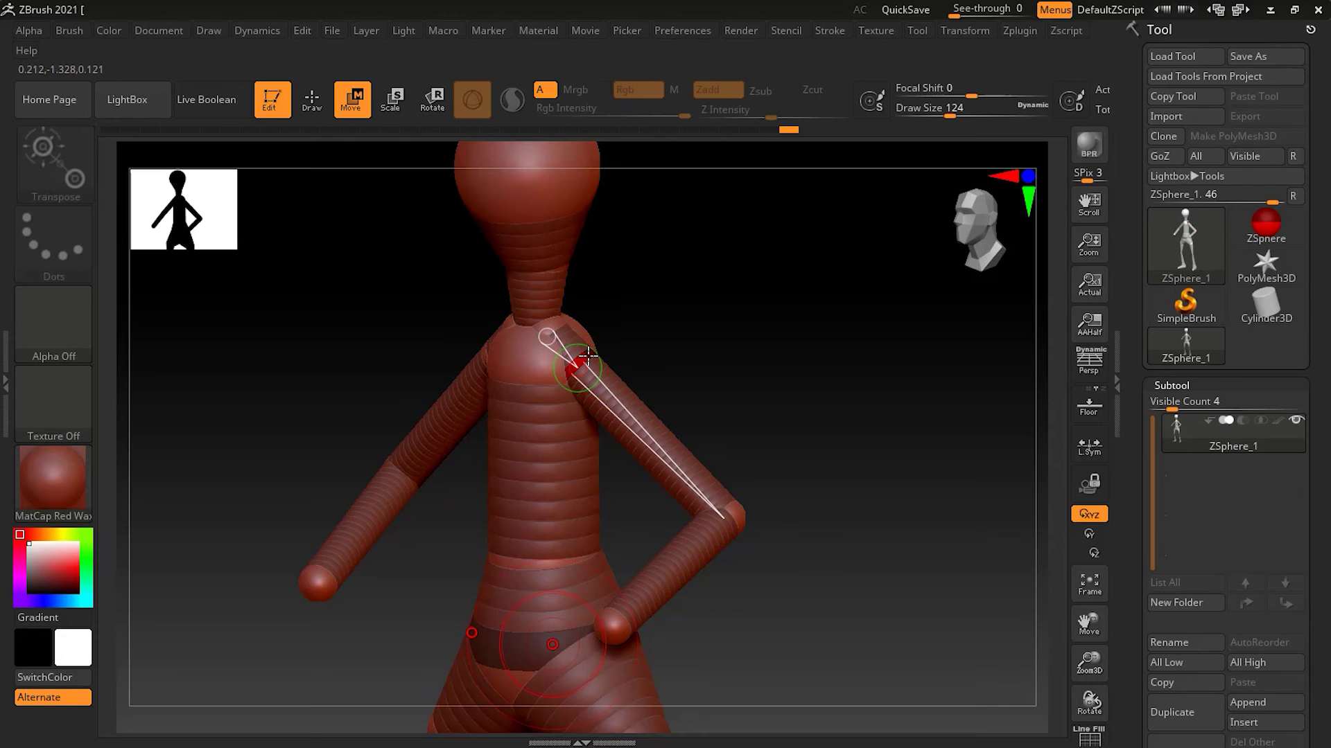
drag(588, 356, 630, 363)
Scale down the ZSphere at the waist and insert a ZSphere in the mid torso between the waist and the chest
drag(783, 412, 827, 412)
drag(915, 455, 802, 428)
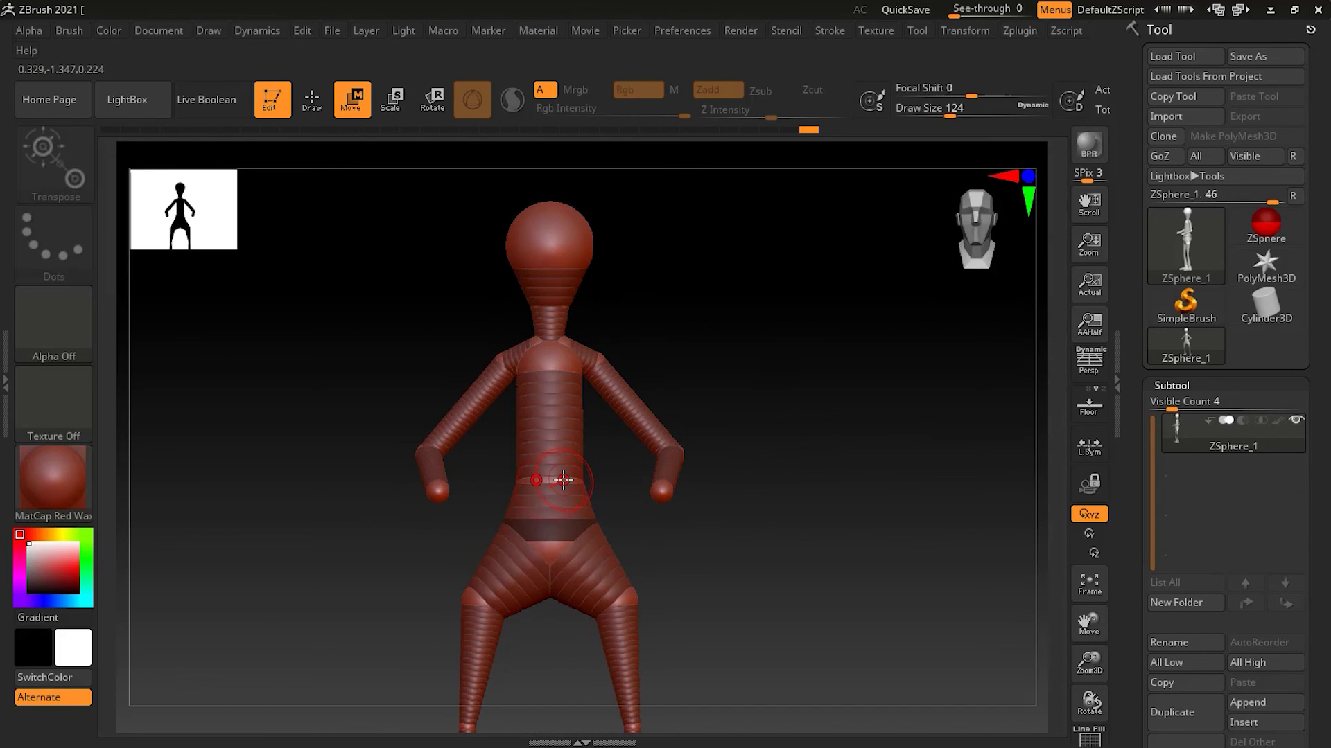
key(e)
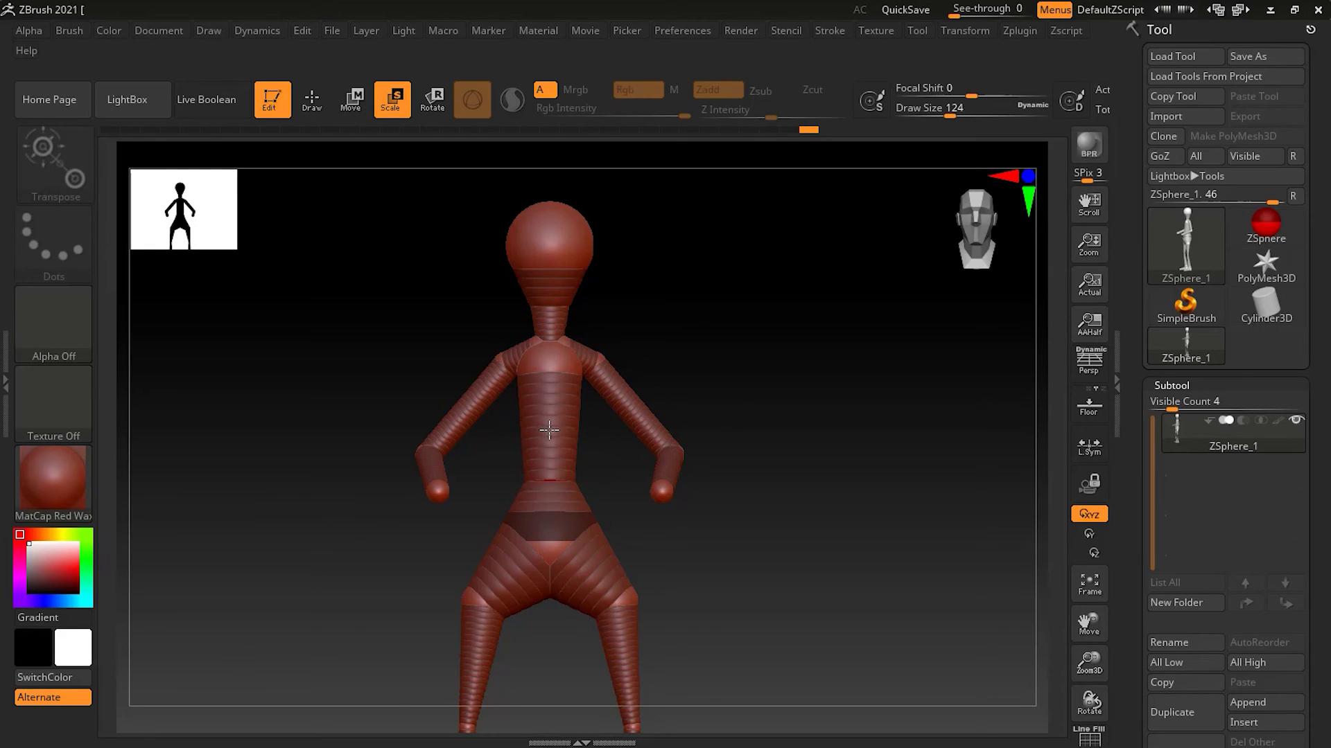
key(q)
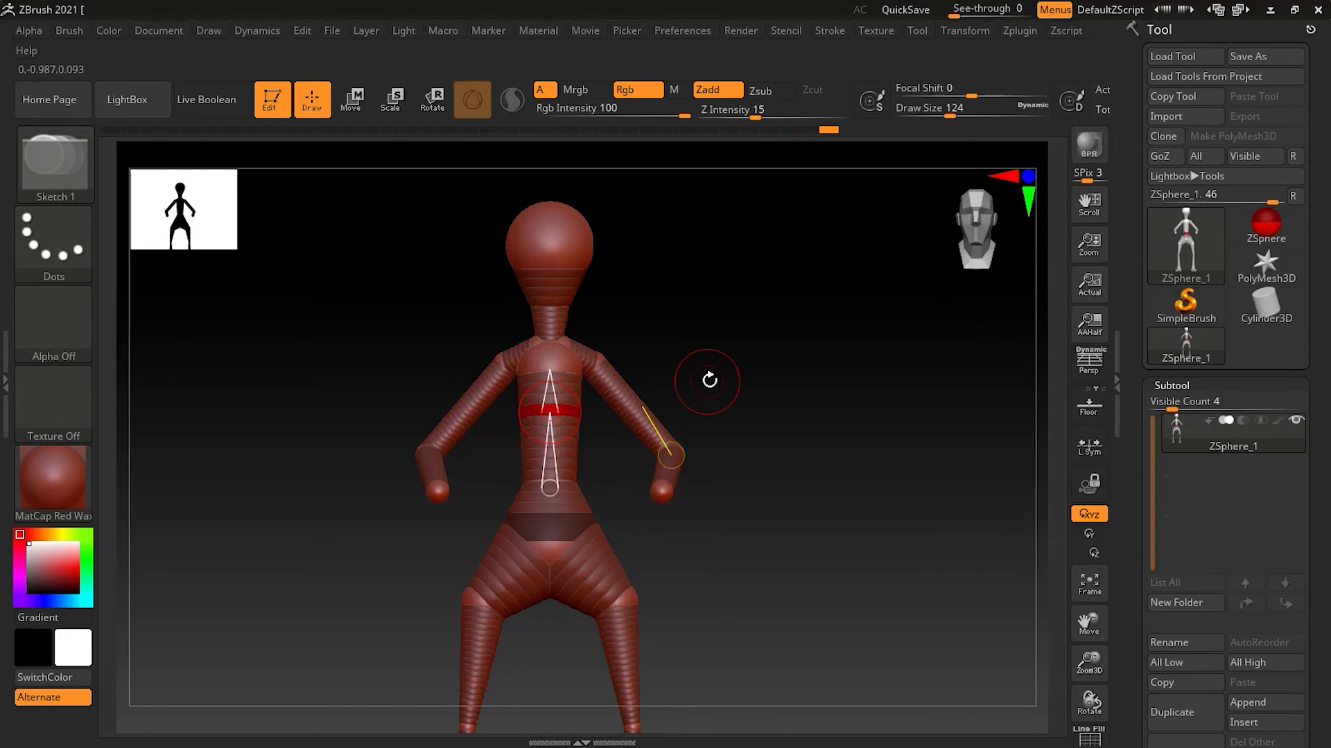
Shape the side profile by moving the chest ZSphere slightly forward and repositioning the neck and head ZSpheres above it
key(w)
drag(749, 365, 688, 377)
click(536, 361)
key(ctrl+z)
drag(537, 361, 529, 362)
key(ctrl+z)
drag(541, 262, 555, 263)
drag(530, 360, 526, 360)
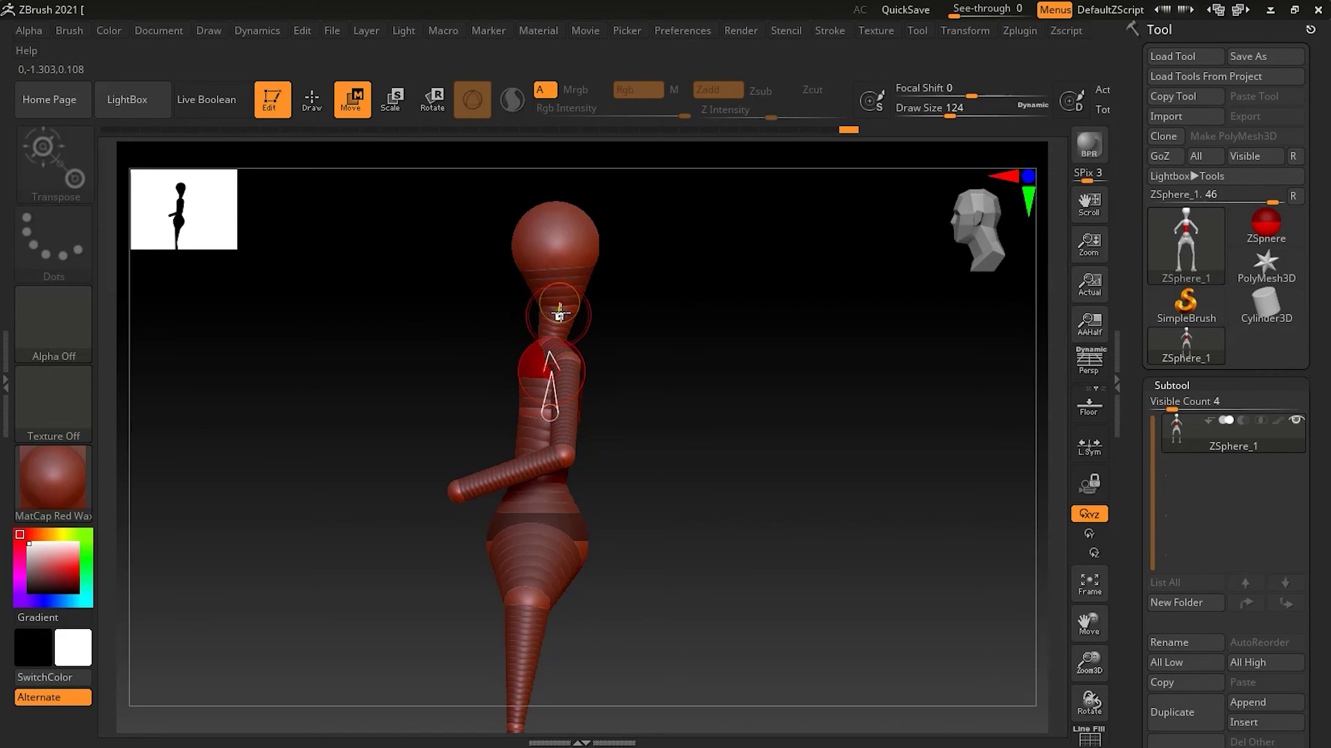
drag(570, 308, 563, 309)
drag(555, 250, 545, 412)
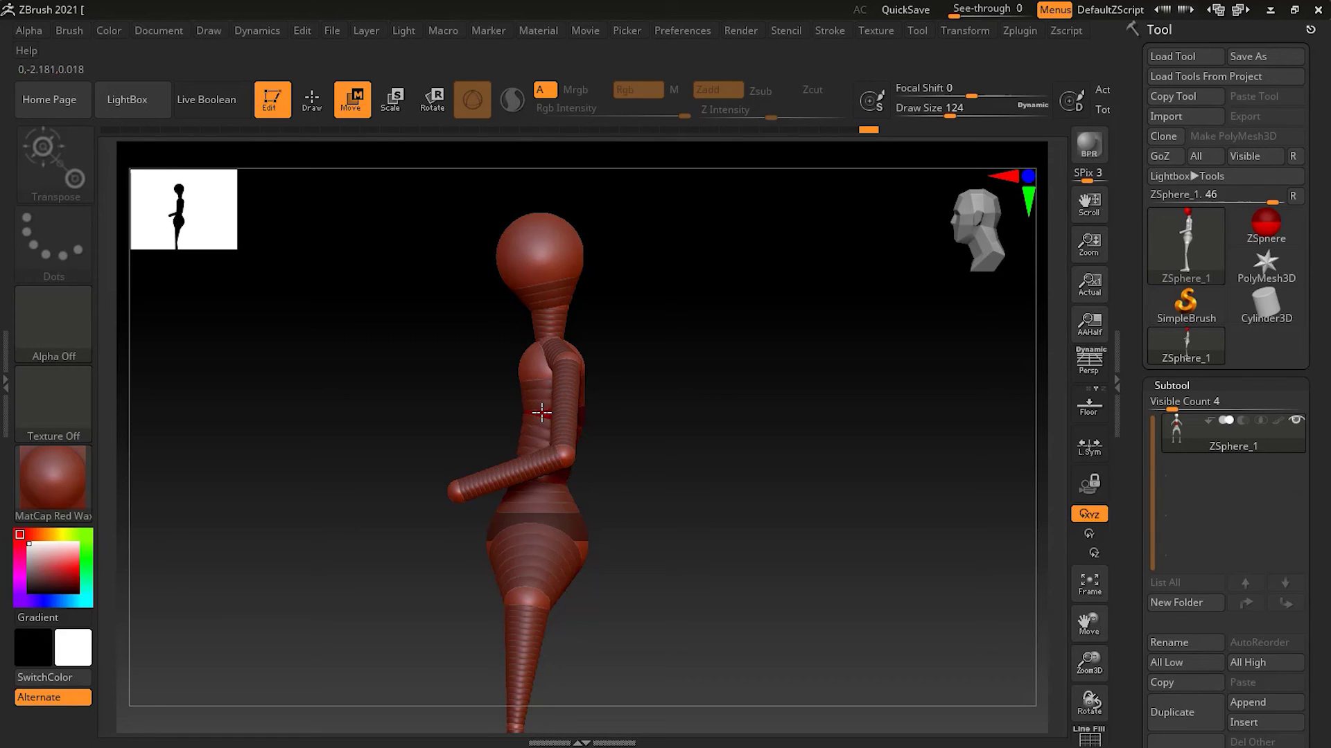
Move the pelvis ZSphere slightly backward to refine the side profile of the hips
click(542, 413)
drag(585, 533, 590, 533)
alt+drag(698, 517, 632, 615)
mouse_move(749, 538)
alt+mouse_down()
mouse_move(749, 523)
mouse_move(692, 535)
mouse_move(749, 541)
alt+mouse_up()
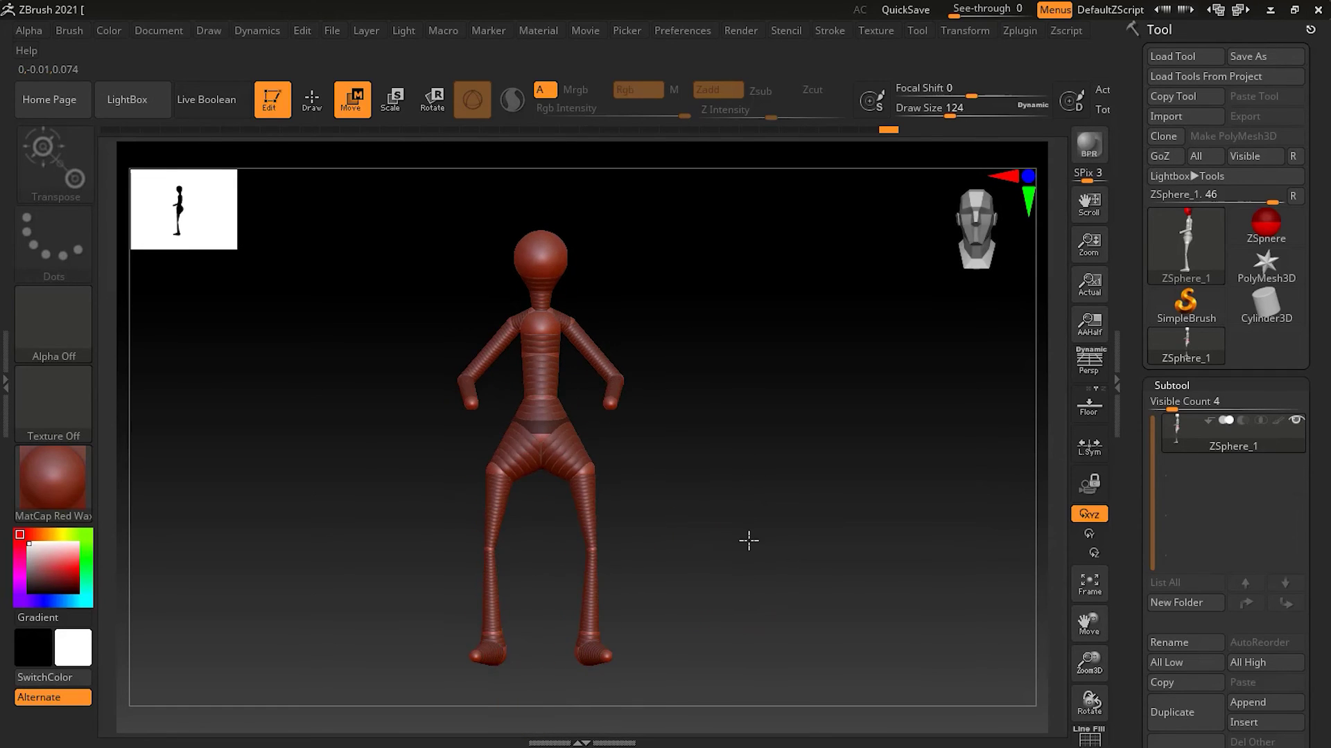
drag(677, 448, 796, 523)
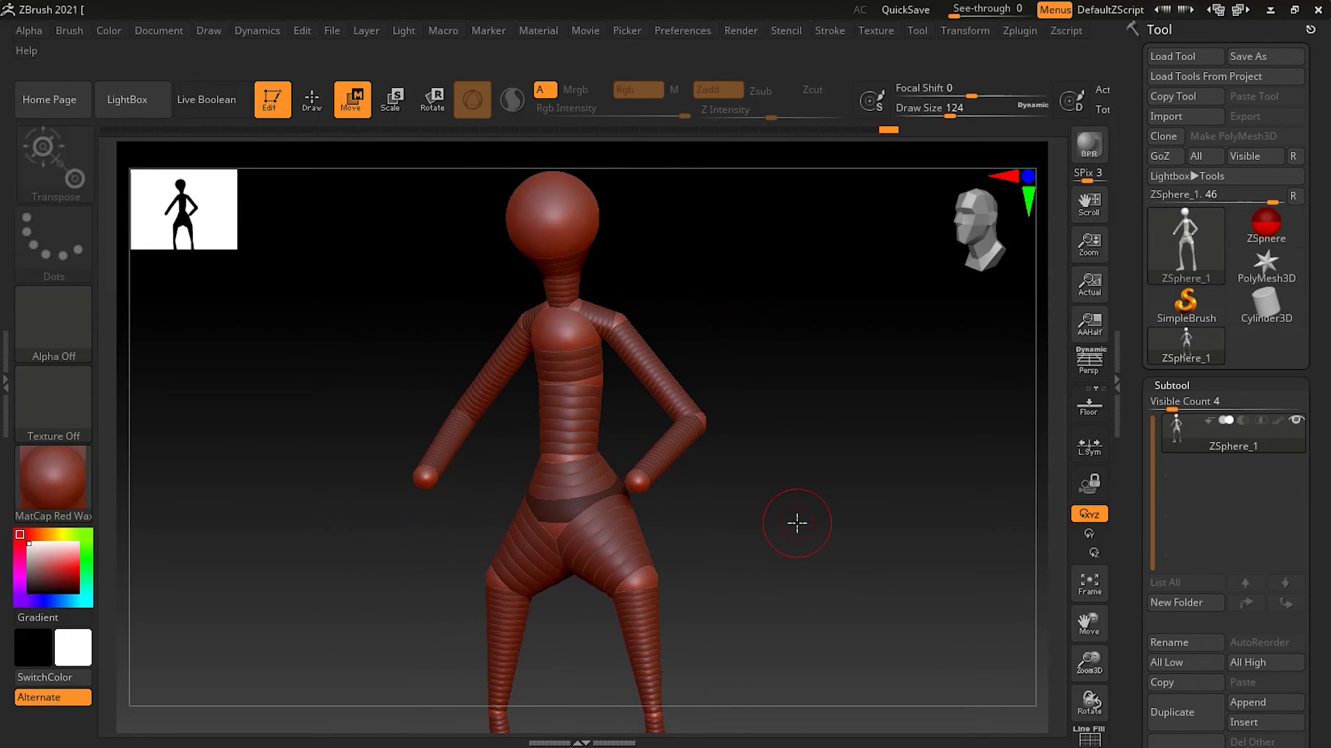
mouse_move(799, 524)
mouse_down()
mouse_move(713, 541)
mouse_move(813, 490)
mouse_move(784, 516)
mouse_up()
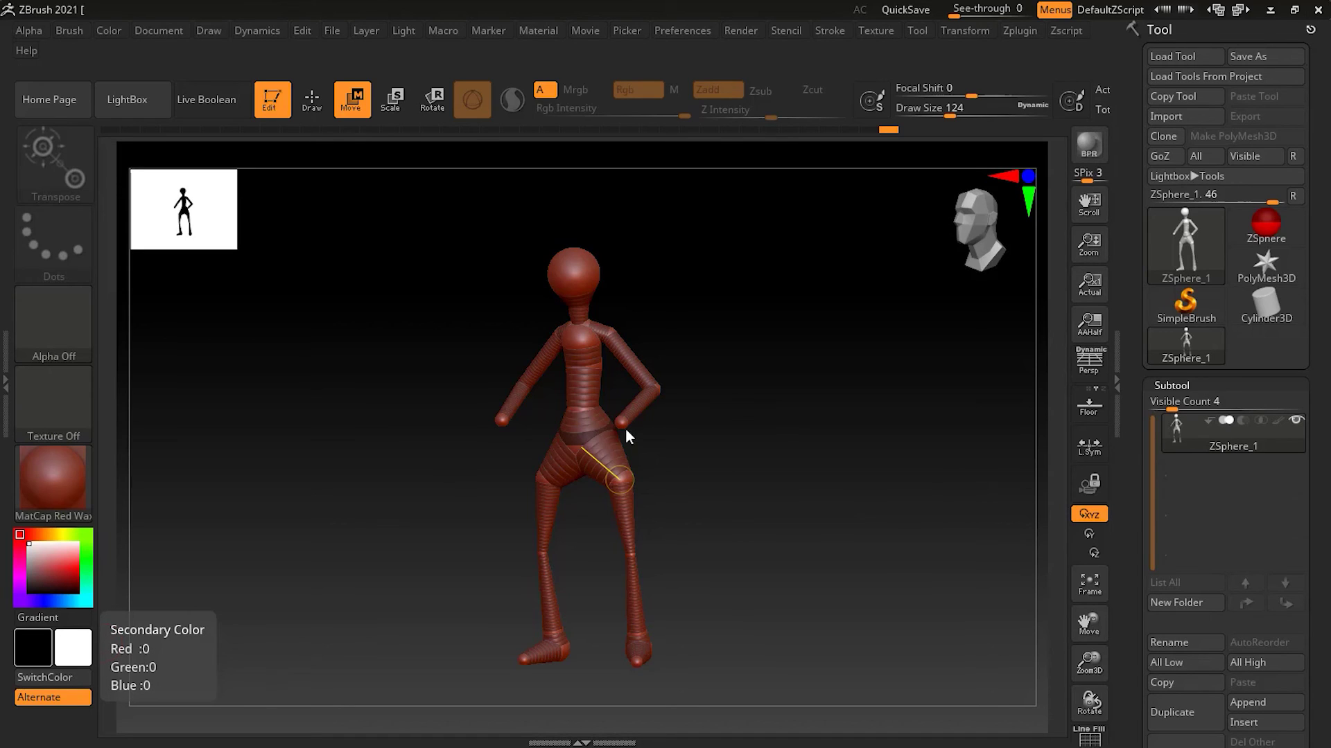
Try to stretch the forearms by moving the hand ZSpheres down to foot level, and undo it
mouse_move(622, 426)
mouse_down()
mouse_move(511, 529)
mouse_move(505, 573)
mouse_move(672, 591)
mouse_move(715, 629)
mouse_move(722, 682)
mouse_up()
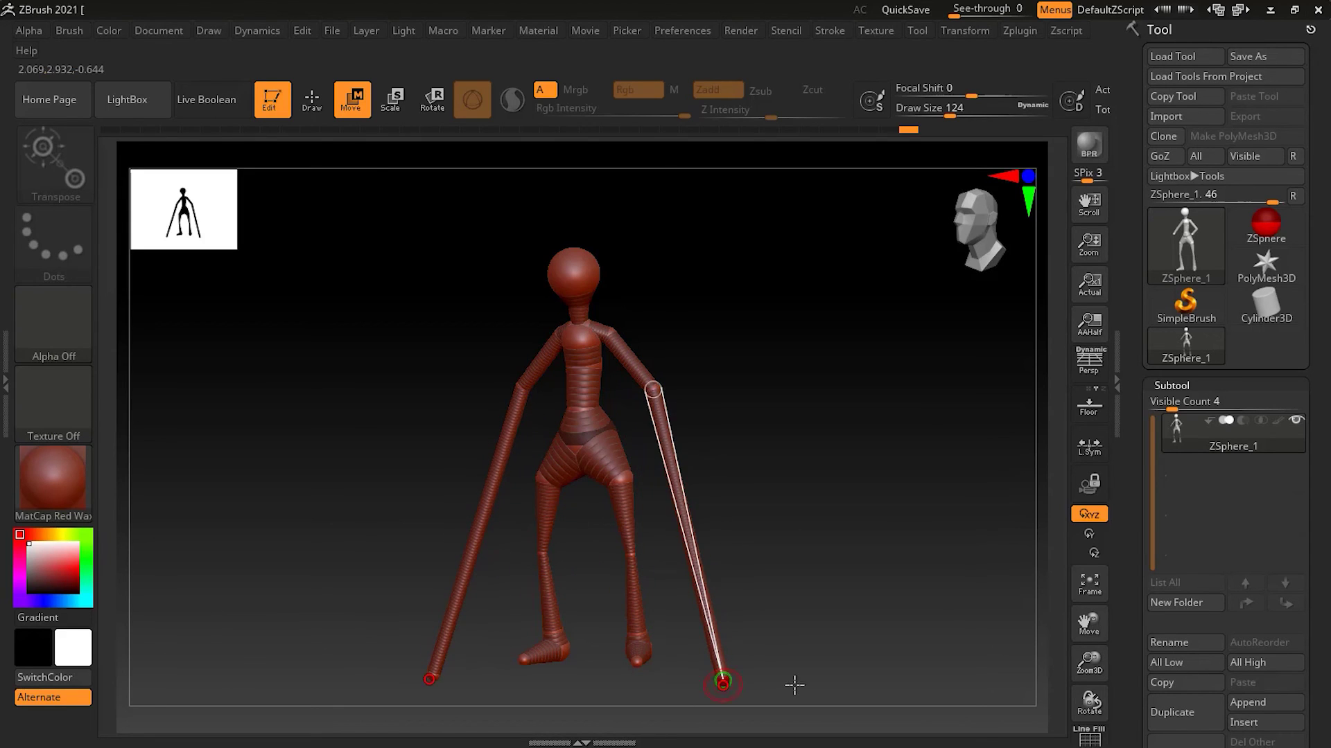
key(ctrl+z)
mouse_move(777, 471)
mouse_down()
mouse_move(740, 477)
mouse_move(779, 478)
mouse_up()
key(ctrl+z)
key(ctrl+shift+z)
Rotate the forearms slightly outward and up around the elbows, using Rotate mode on their connecting chains
alt+drag(714, 427, 871, 502)
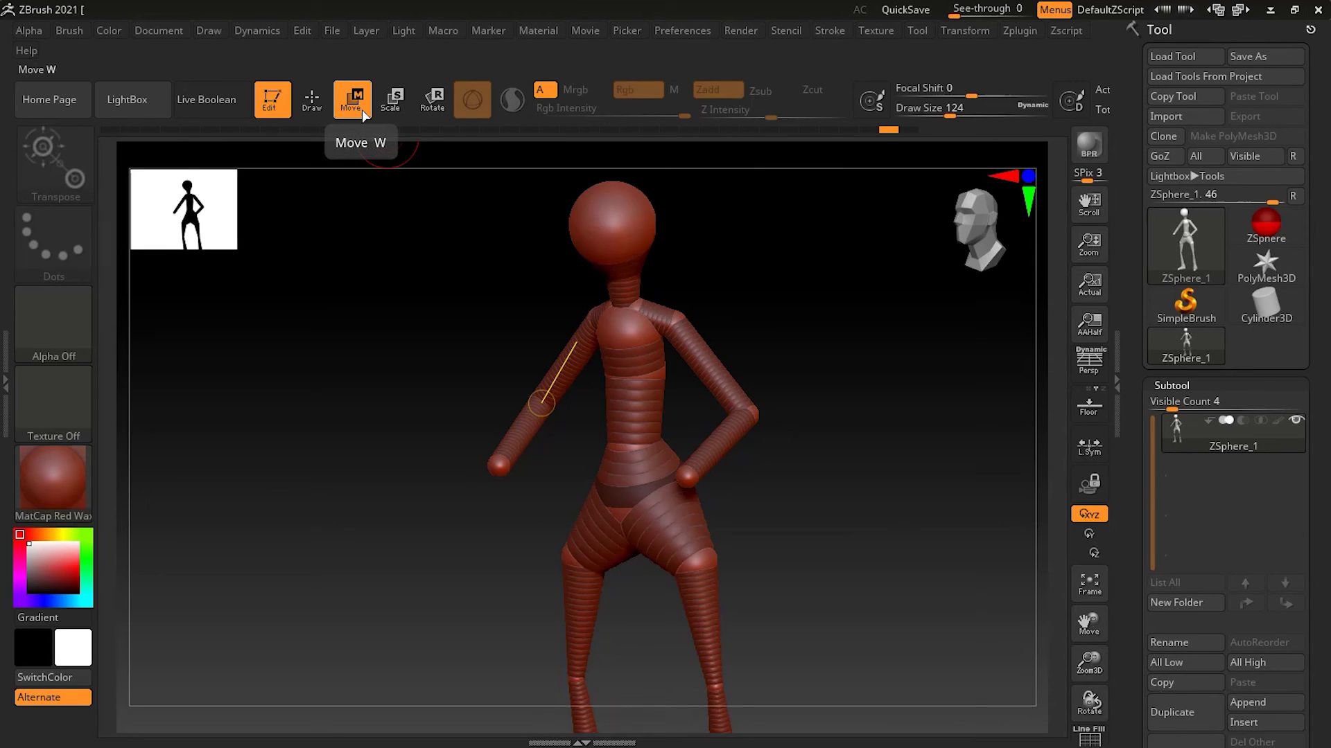
click(439, 106)
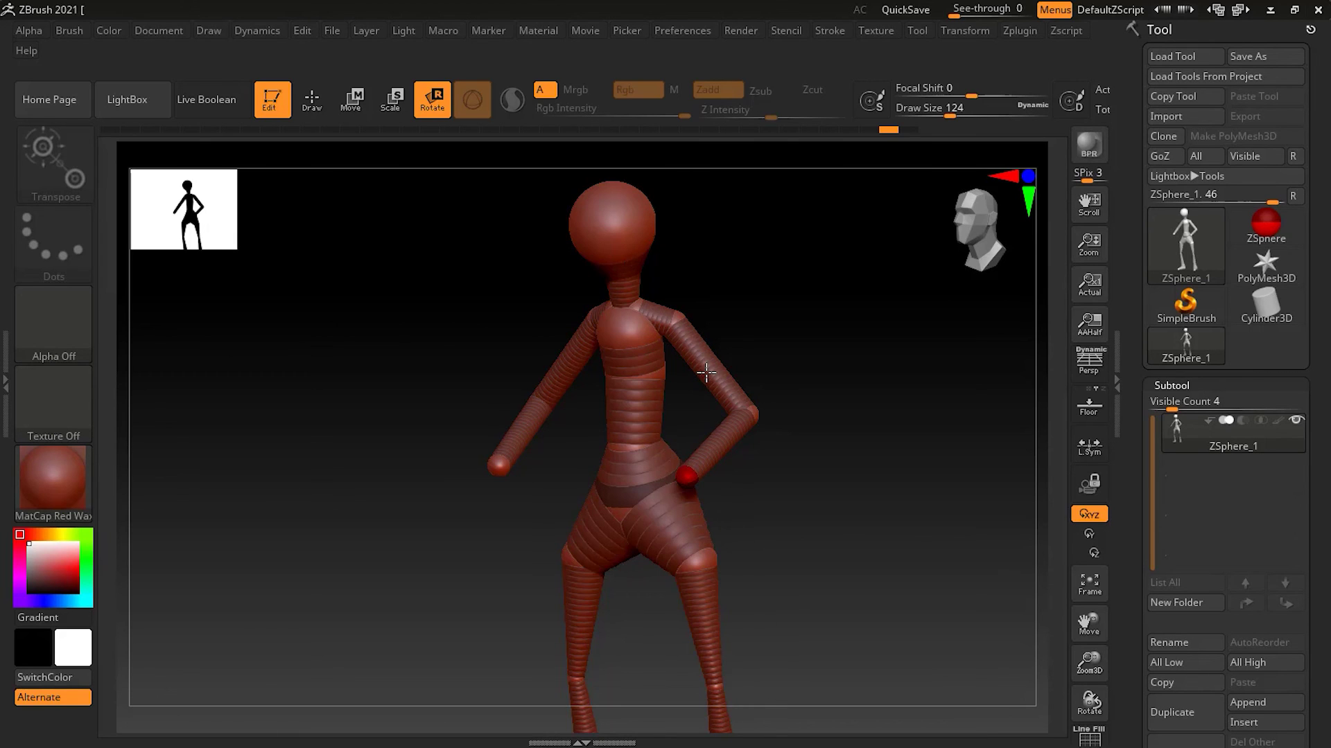
ctrl+right_drag(776, 475, 835, 463)
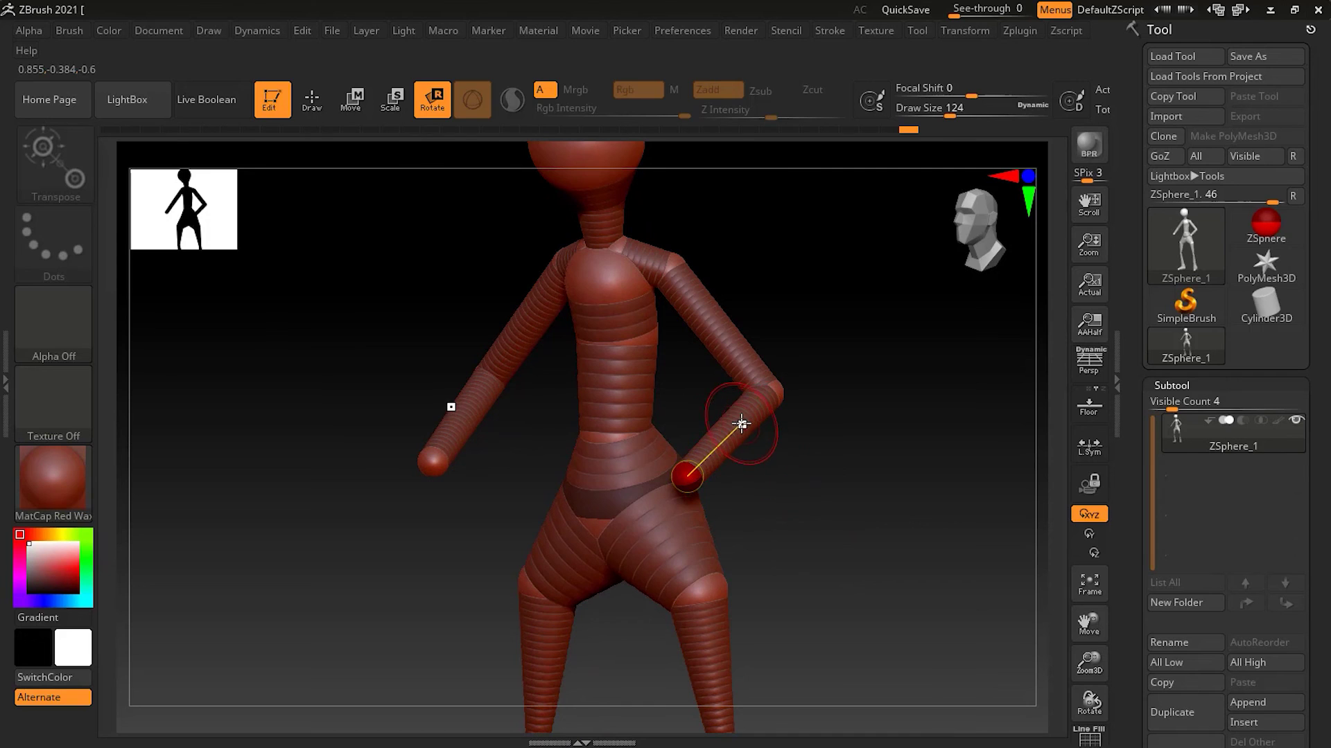
mouse_move(747, 427)
mouse_down()
mouse_move(779, 504)
mouse_move(870, 564)
mouse_move(957, 333)
mouse_move(882, 430)
mouse_move(714, 395)
mouse_move(710, 448)
mouse_move(796, 461)
mouse_move(737, 466)
mouse_move(778, 621)
mouse_move(713, 485)
mouse_move(785, 418)
mouse_move(784, 399)
mouse_move(761, 411)
mouse_up()
mouse_move(844, 501)
mouse_down()
mouse_move(852, 491)
mouse_move(834, 497)
mouse_up()
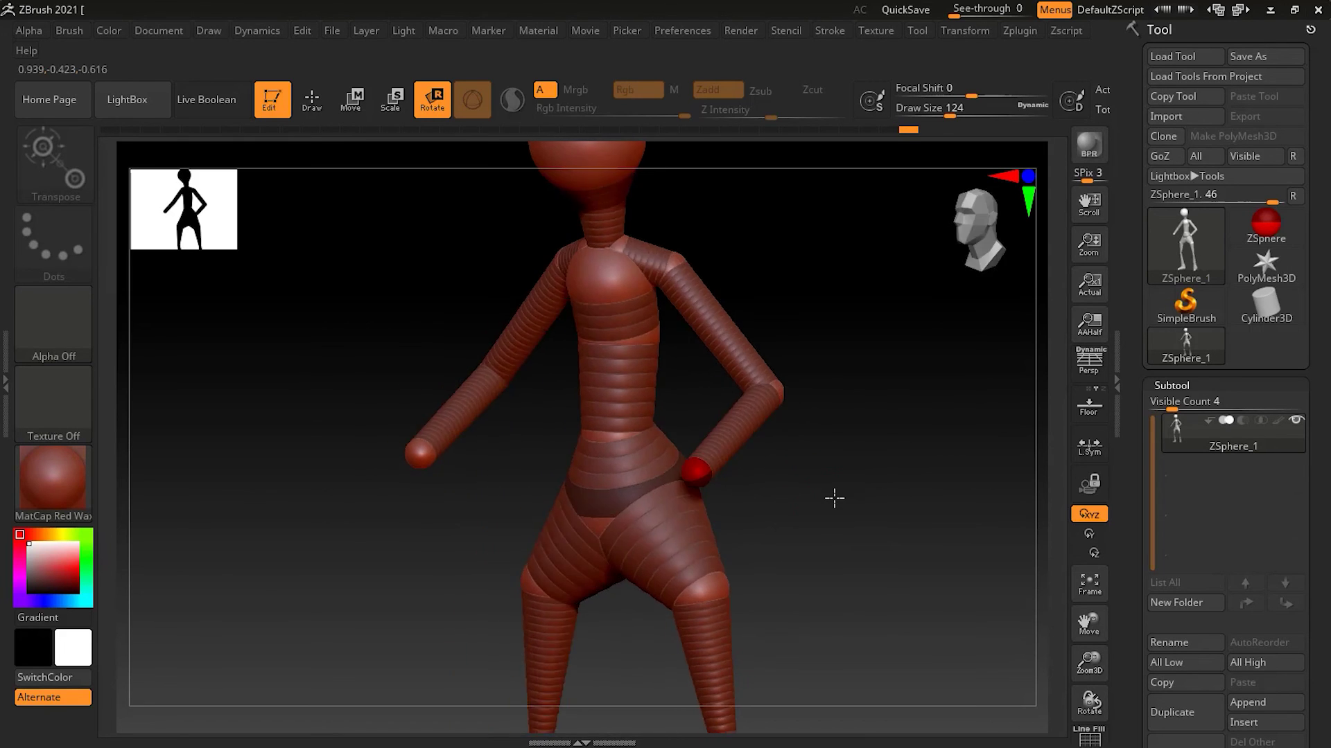
Rotate the upper arms closer to the torso and swing the elbows backward in side view
drag(728, 345, 701, 418)
drag(901, 449, 865, 453)
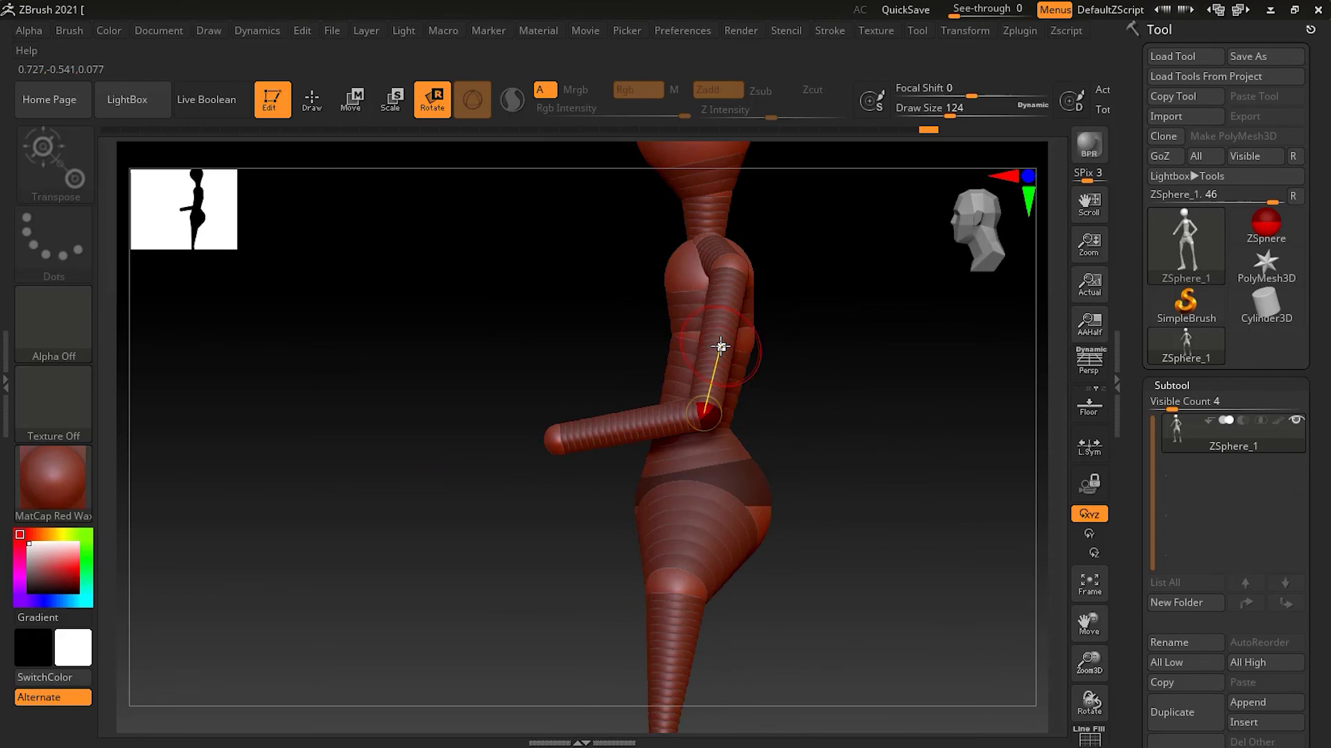
drag(721, 348, 908, 499)
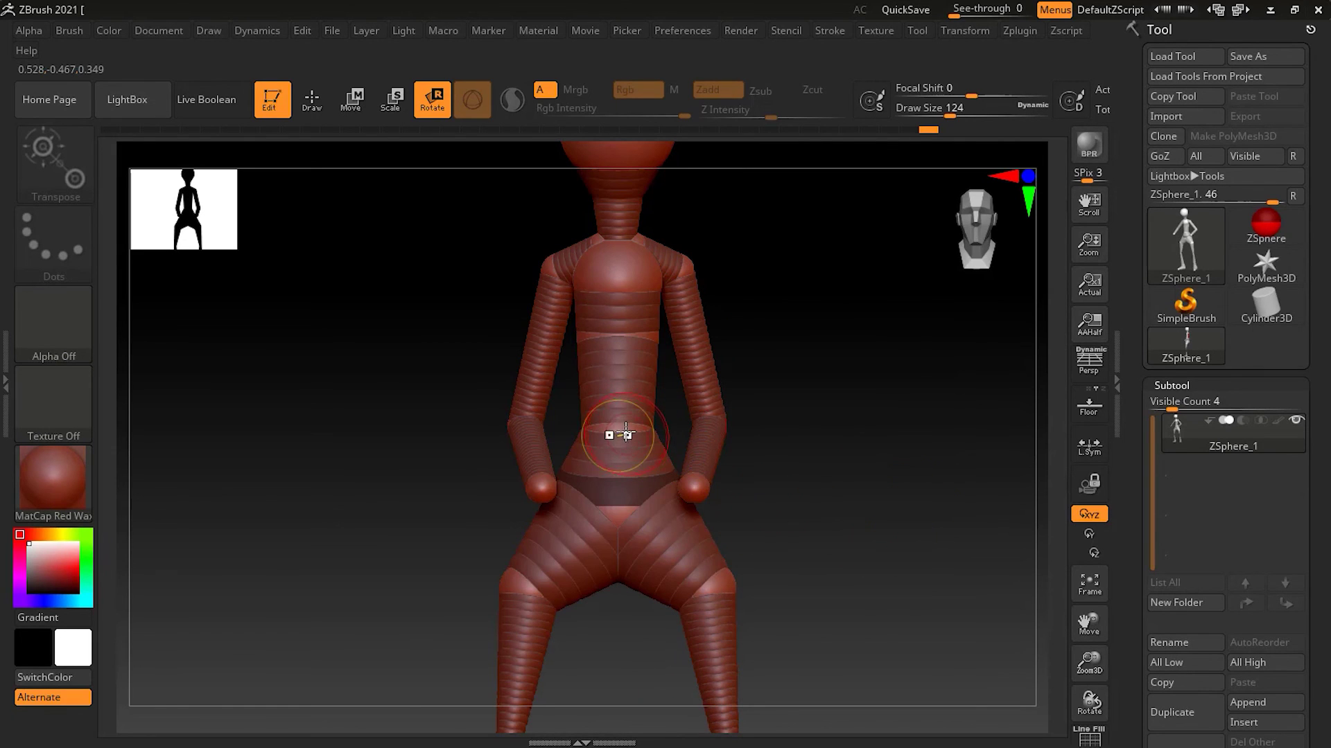
Rotate the spine and neck chains in side view to adjust the lean of the torso and head above the hips
mouse_move(624, 375)
mouse_down()
mouse_move(630, 322)
mouse_move(644, 389)
mouse_move(647, 312)
mouse_move(634, 283)
mouse_move(665, 446)
mouse_move(658, 279)
mouse_up()
drag(721, 326, 736, 432)
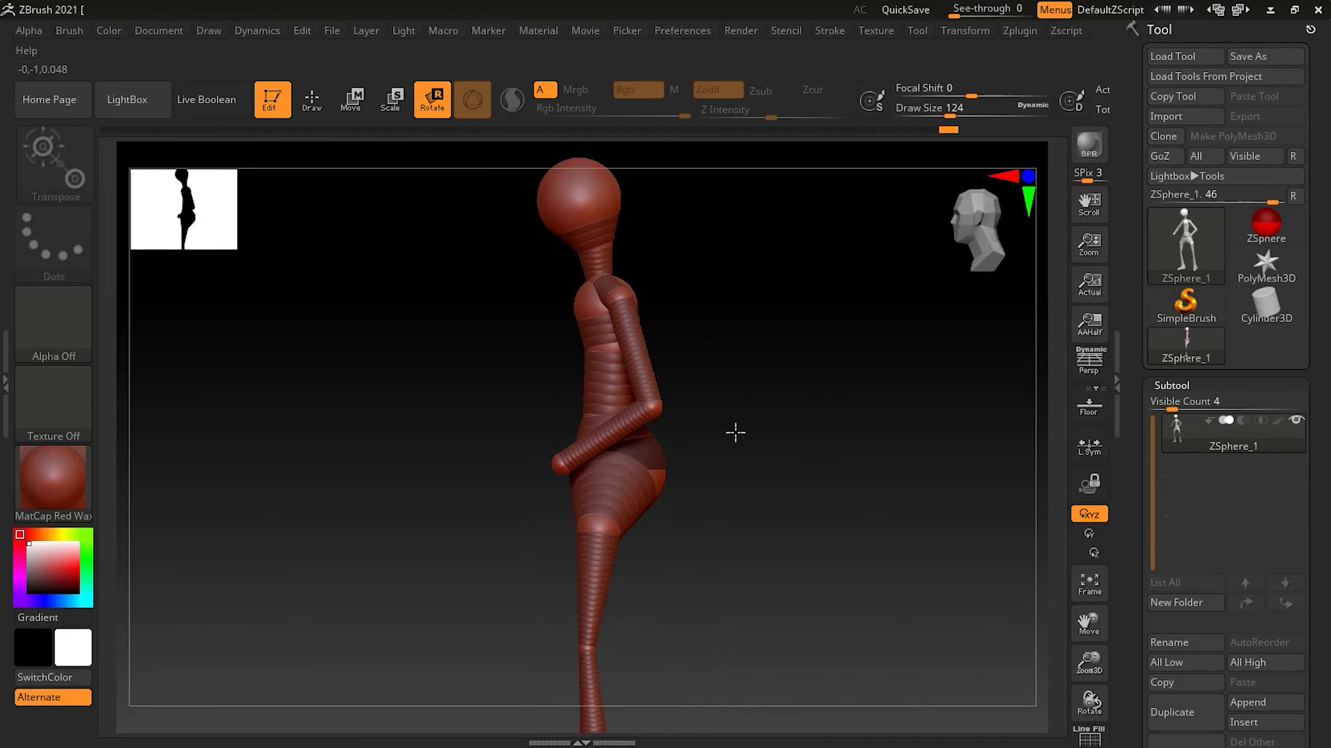
mouse_move(609, 372)
mouse_down()
mouse_move(615, 261)
mouse_move(639, 252)
mouse_move(632, 219)
mouse_move(632, 251)
mouse_move(609, 254)
mouse_move(647, 247)
mouse_move(639, 283)
mouse_up()
key(ctrl+z)
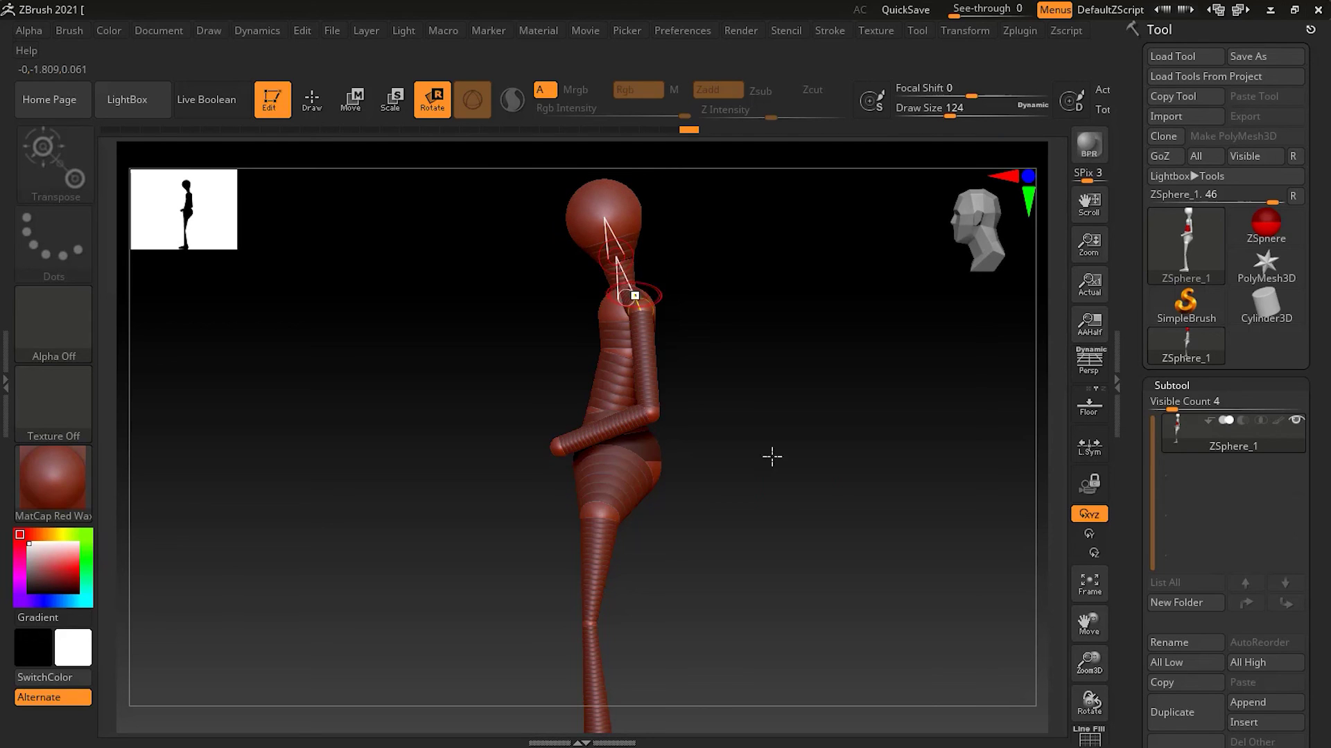
mouse_move(824, 489)
mouse_down()
mouse_move(802, 496)
mouse_move(838, 496)
mouse_up()
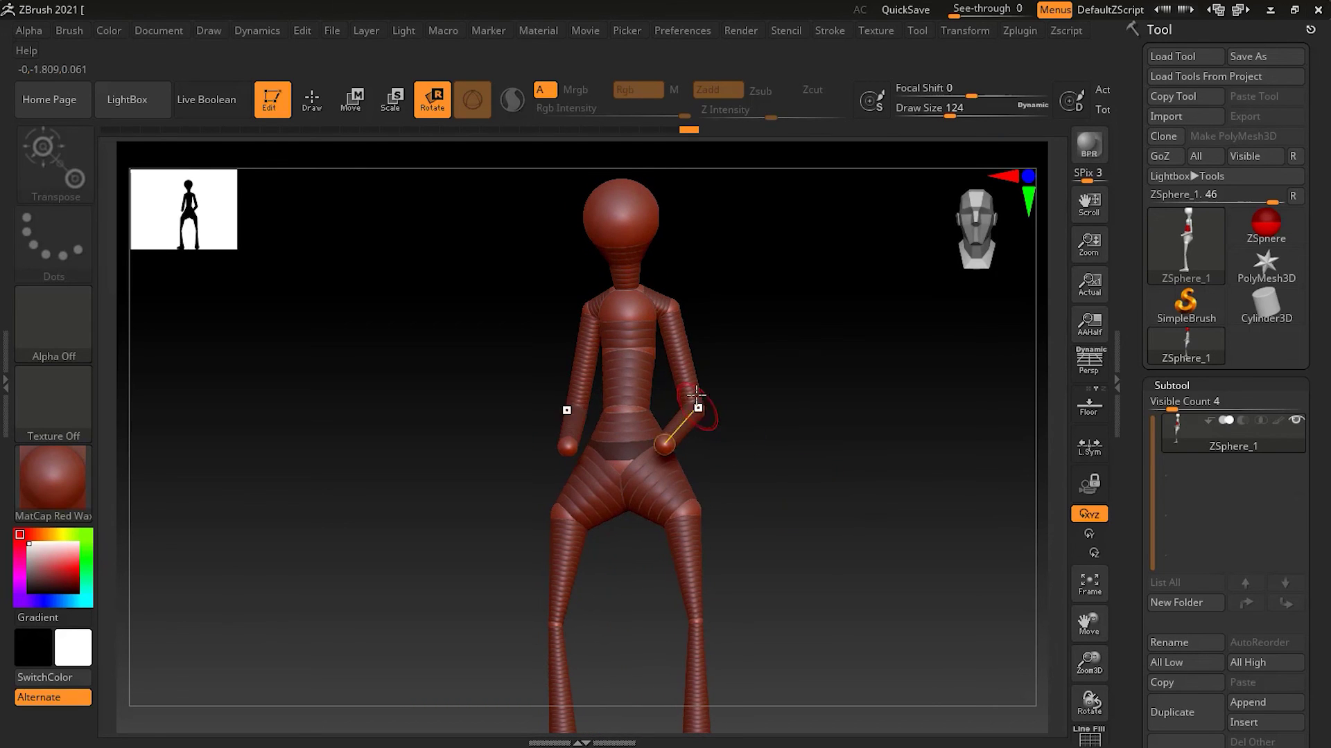
Rotate the arms outward so the elbows and hands stand away from the torso
drag(698, 377, 728, 371)
drag(796, 424, 721, 428)
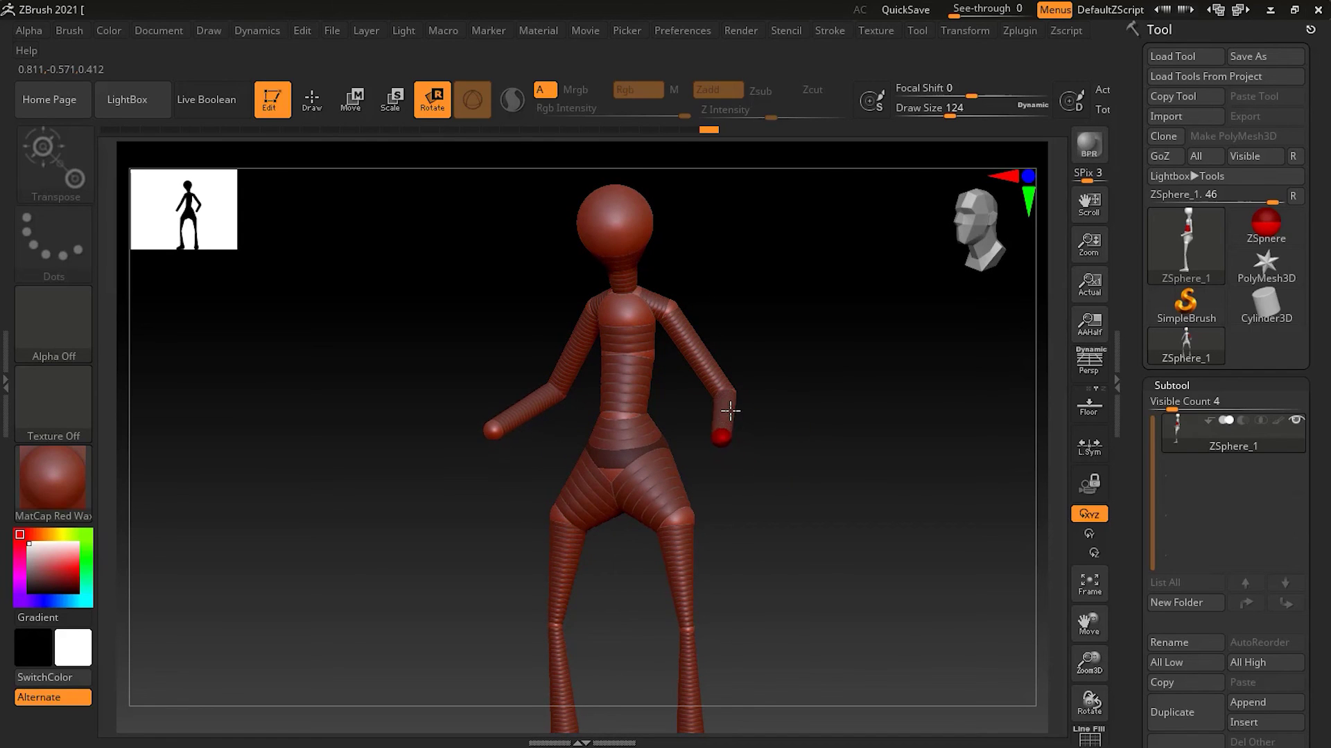
drag(797, 550, 807, 506)
key(ctrl+z)
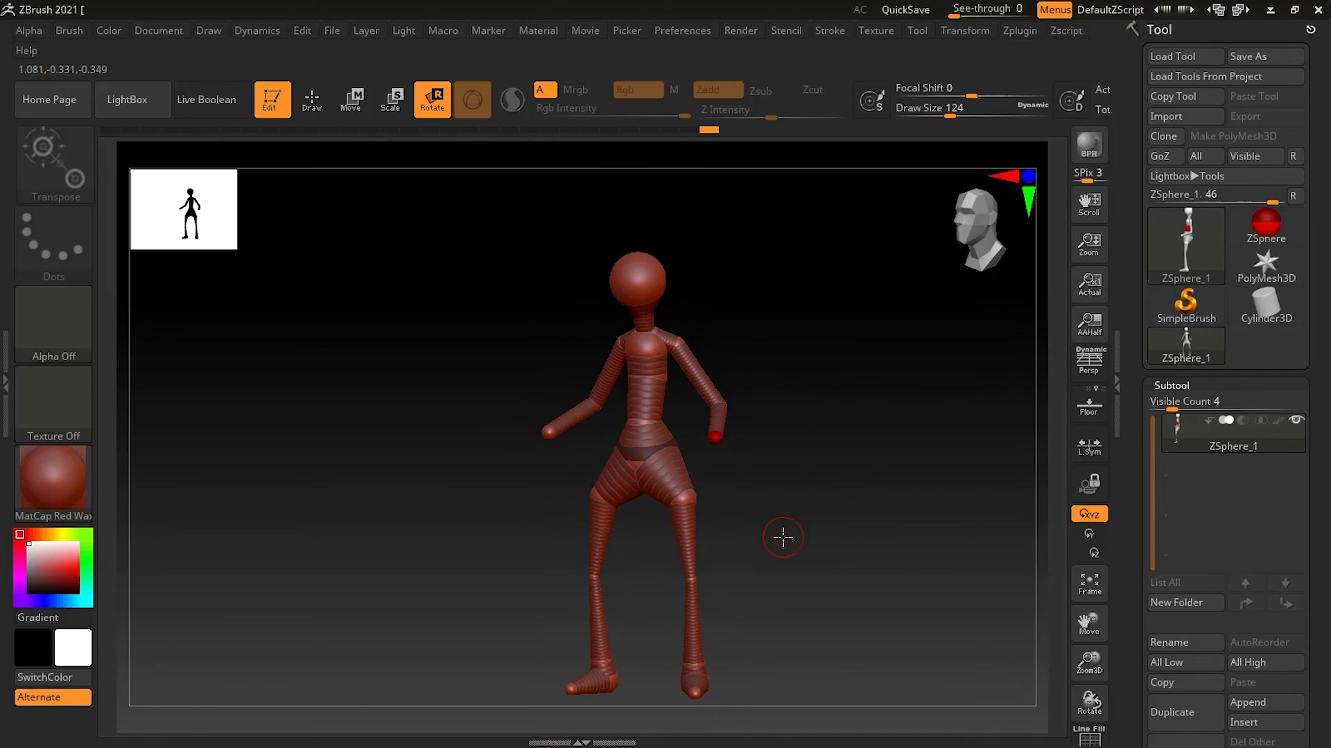
key(ctrl+z)
Rotate the leg chains to bend the knees, tilting the thighs forward and the lower legs backward
mouse_move(693, 539)
mouse_down()
mouse_move(713, 540)
mouse_move(690, 549)
mouse_move(702, 543)
mouse_up()
drag(817, 541, 733, 625)
key(ctrl+z)
key(ctrl+z)
key(ctrl+z)
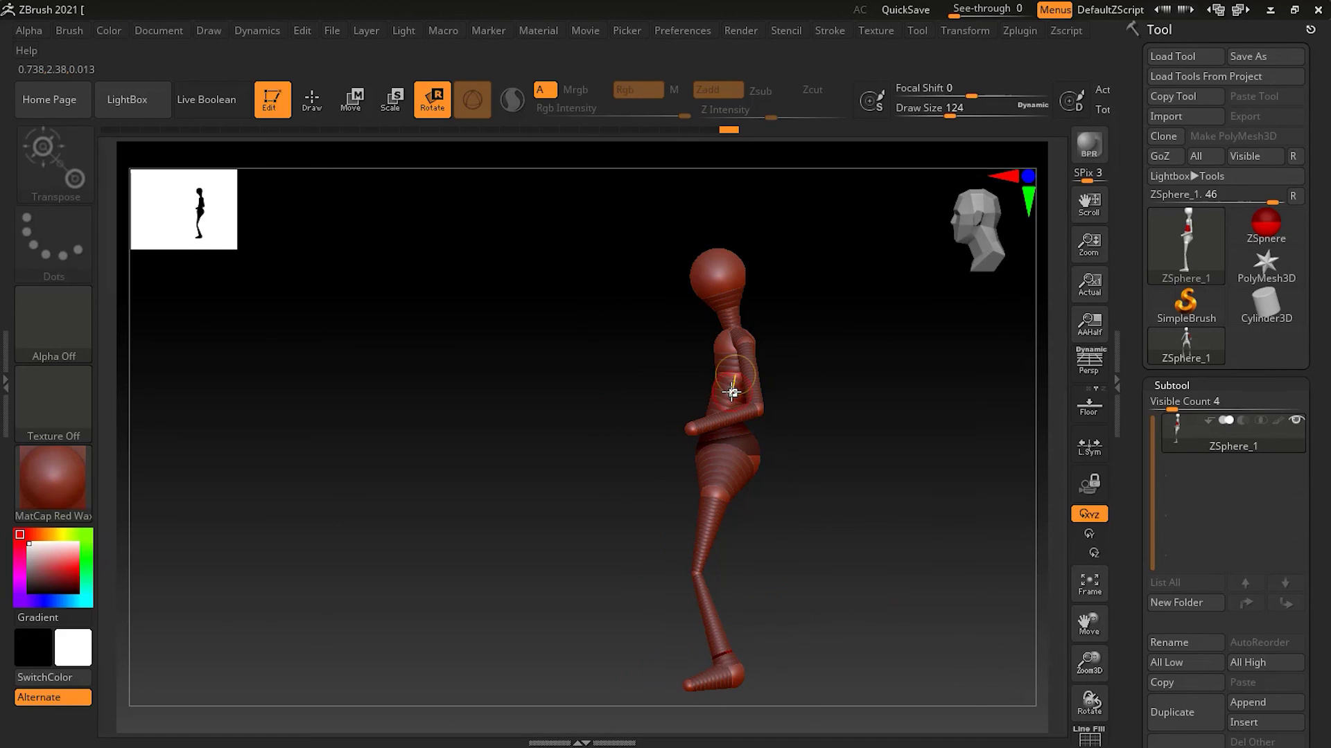
Rotate the chest ZSphere in side view to adjust the tilt of the upper body
key(ctrl+z)
drag(723, 399, 707, 361)
drag(792, 575, 841, 581)
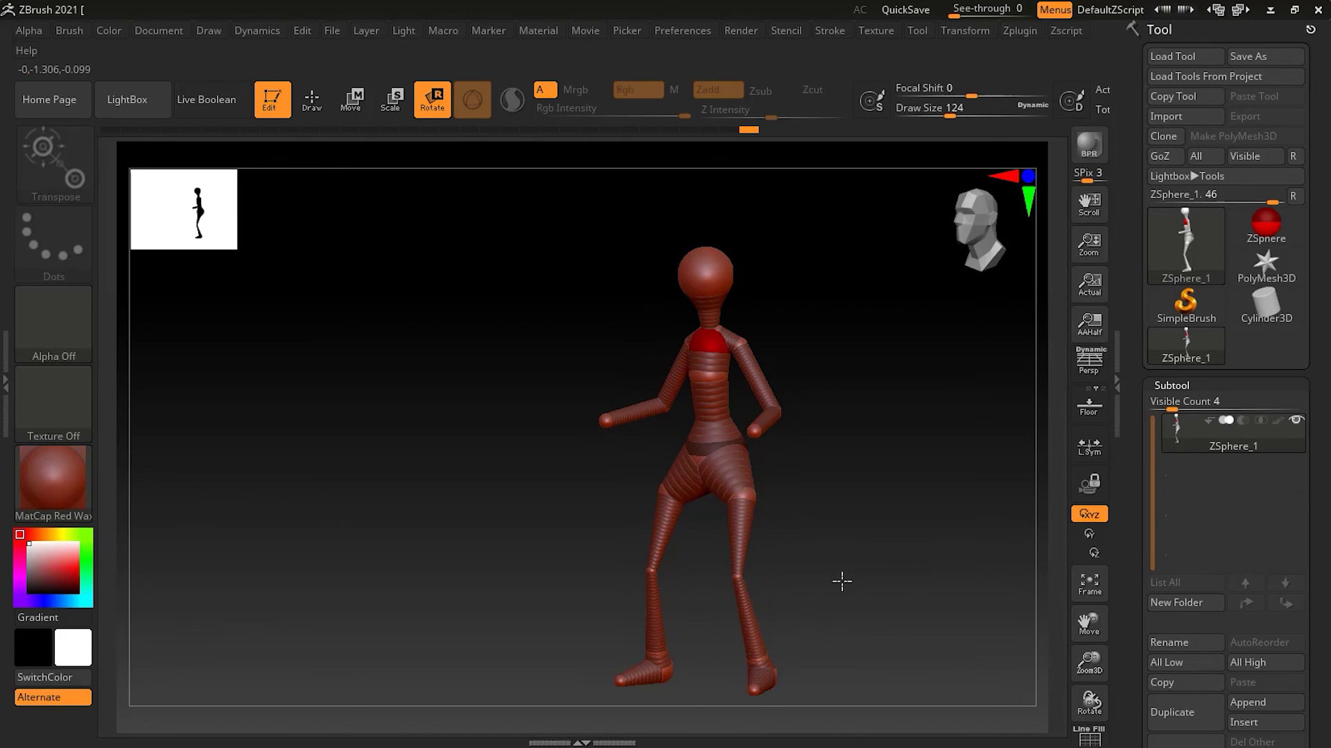
alt+drag(841, 512, 773, 517)
drag(835, 602, 859, 604)
key(ctrl+z)
key(ctrl+z)
key(ctrl+z)
key(ctrl+z)
key(ctrl+z)
key(ctrl+z)
key(ctrl+z)
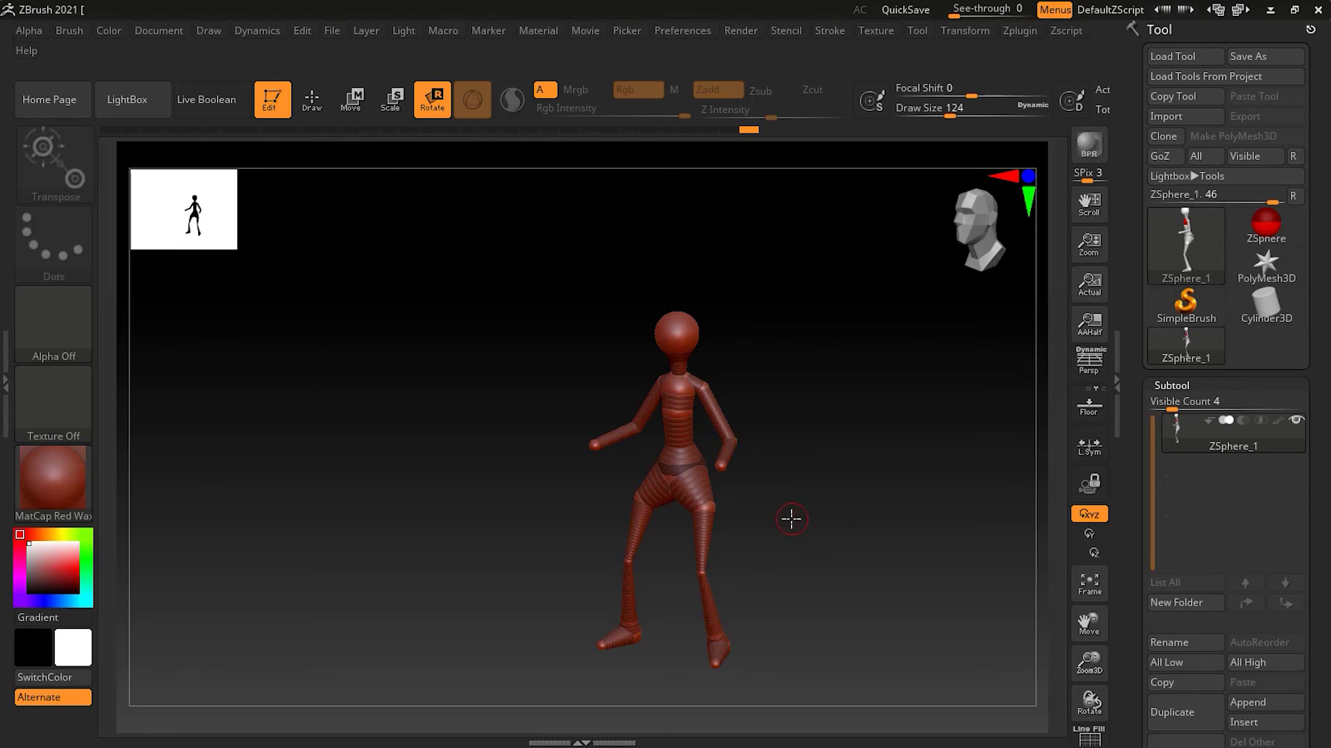
key(ctrl+z)
key(ctrl+z)
key(ctrl+z)
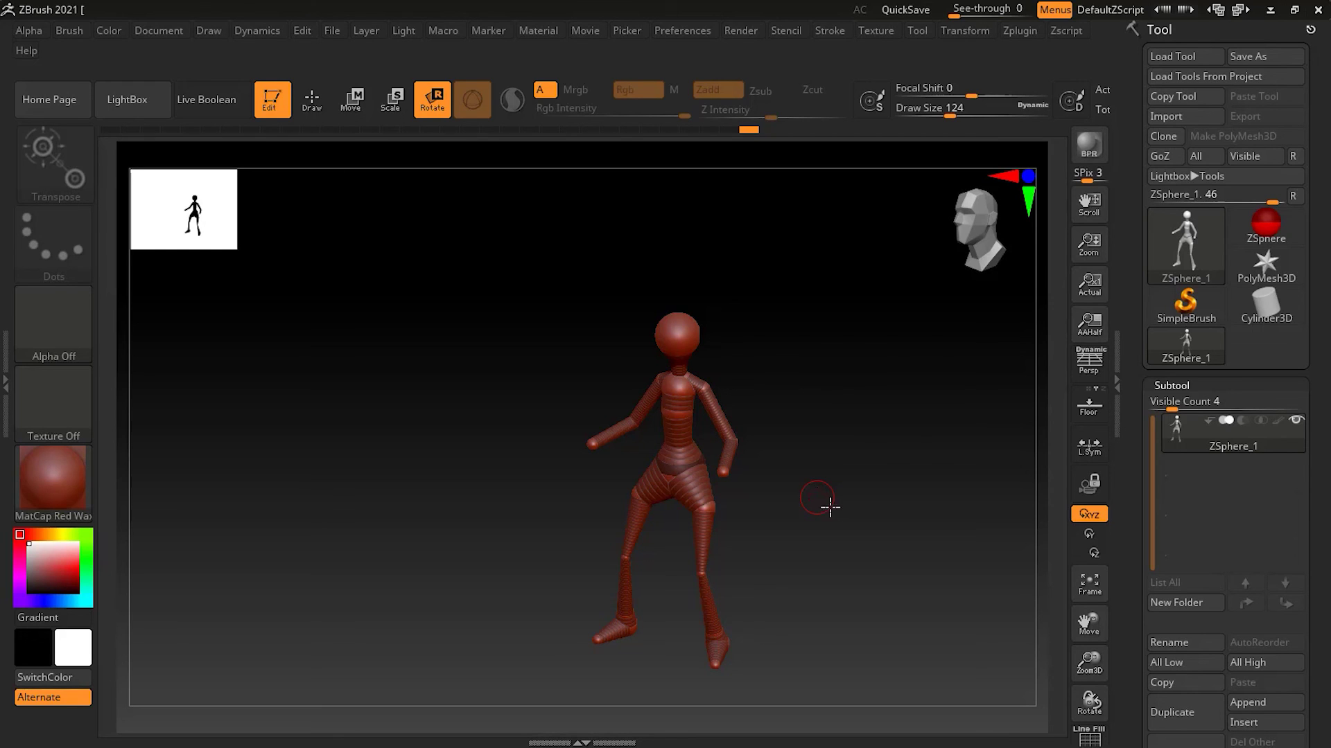
mouse_move(861, 534)
alt+mouse_down()
mouse_move(911, 531)
mouse_move(862, 465)
mouse_move(843, 506)
mouse_move(815, 470)
mouse_move(802, 485)
mouse_move(825, 487)
mouse_move(797, 492)
mouse_move(803, 512)
mouse_move(869, 538)
alt+mouse_up()
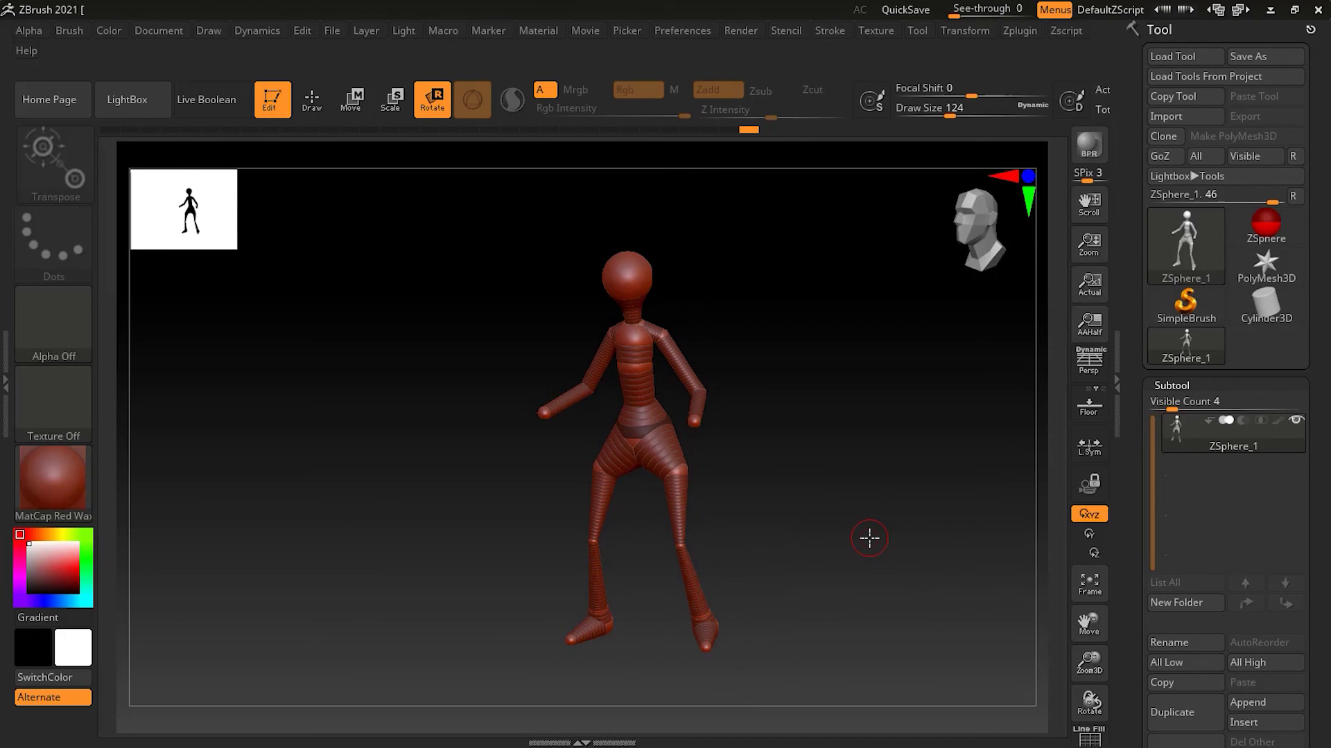